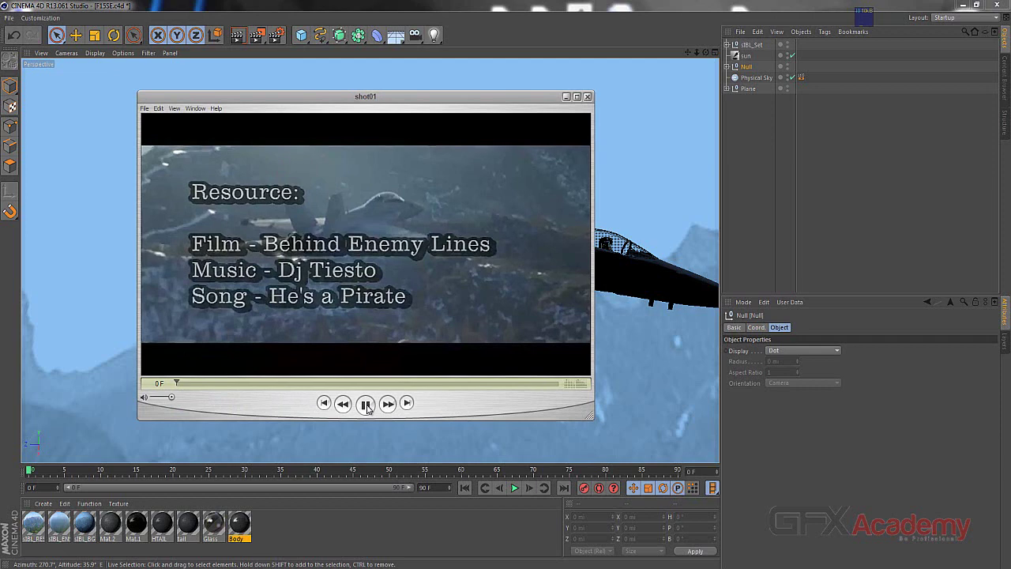
# - Scrub through the shot01 reference clip to find the last frame of its opening mountain shot
pyautogui.click(366, 405)
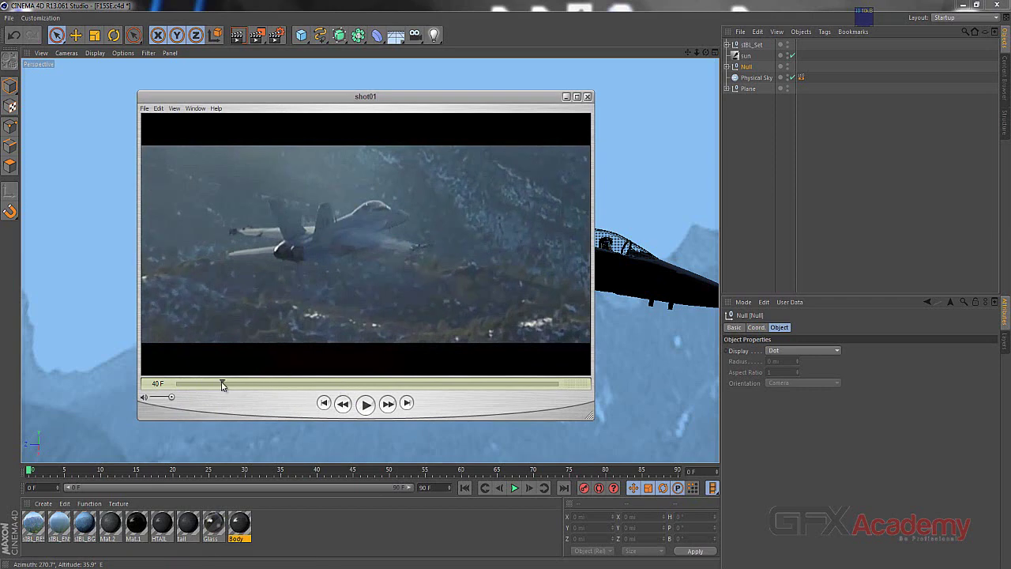
pyautogui.moveTo(222, 385); pyautogui.dragTo(271, 385)
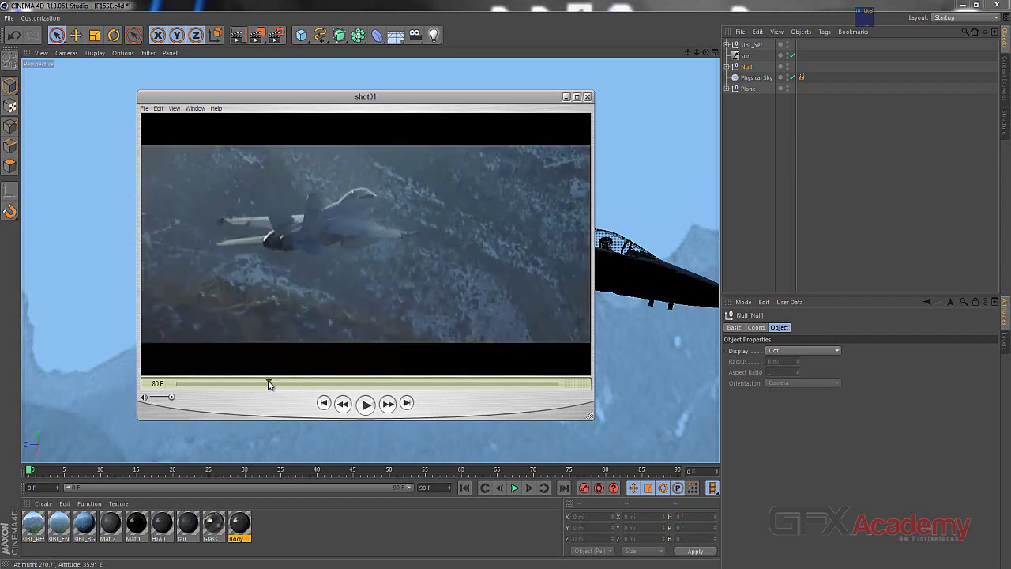
pyautogui.click(266, 383)
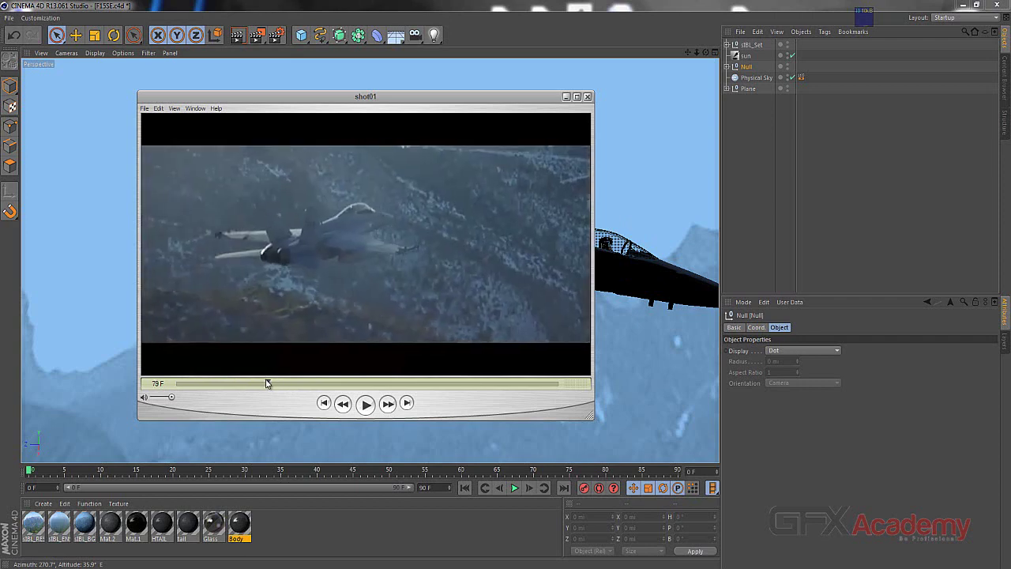
pyautogui.moveTo(268, 385); pyautogui.dragTo(560, 387)
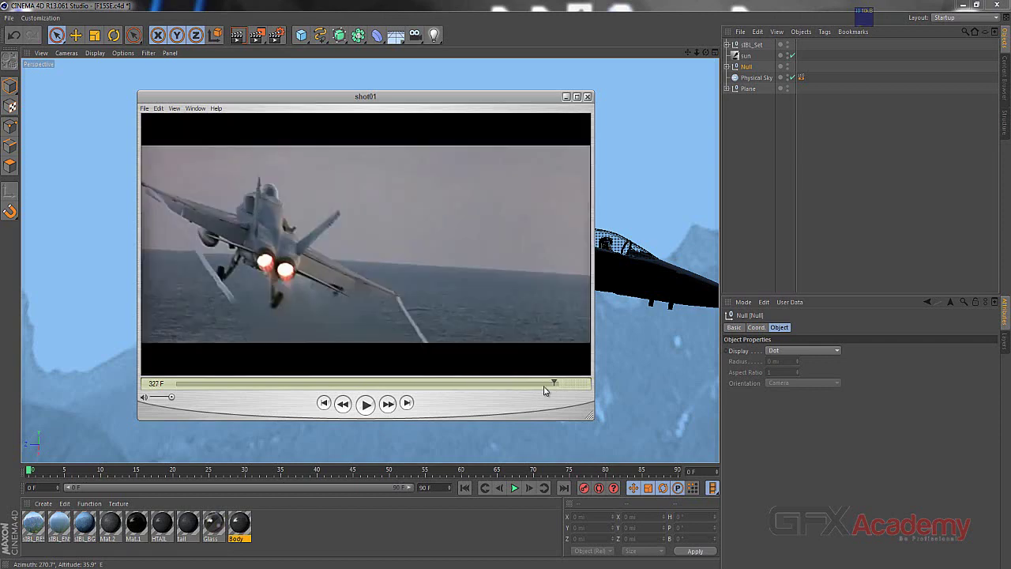
pyautogui.click(320, 384)
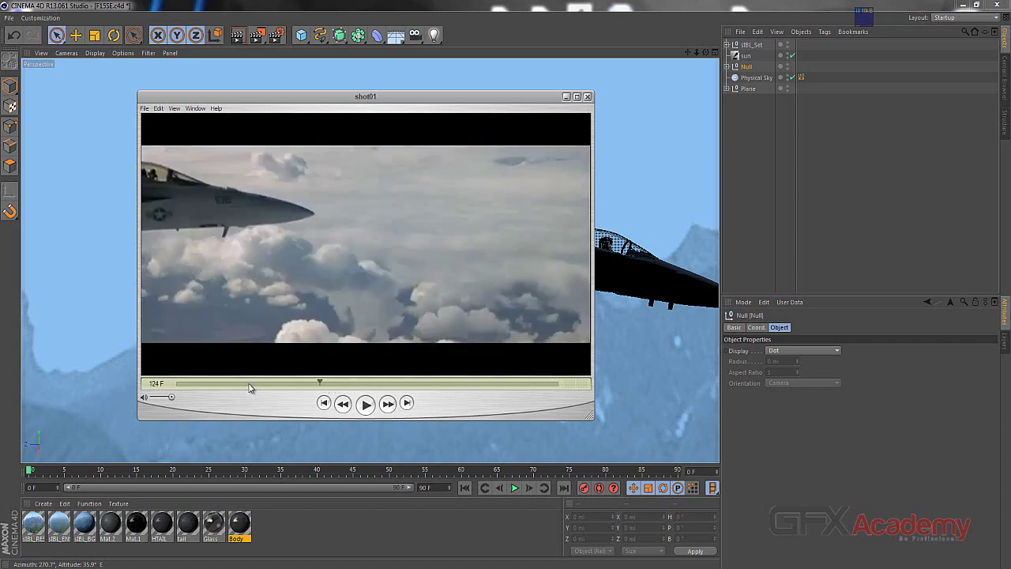
pyautogui.click(277, 385)
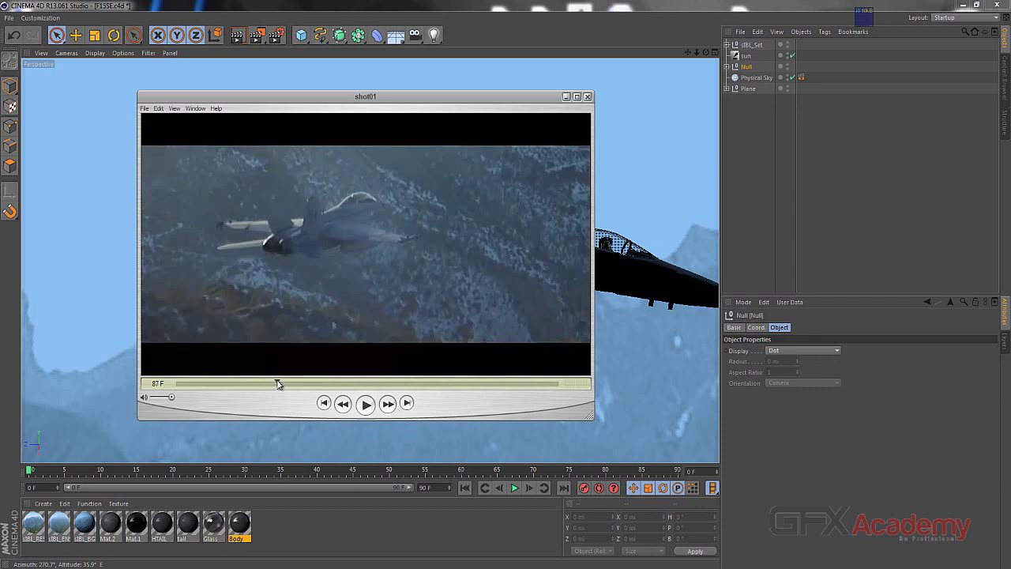
pyautogui.moveTo(277, 384)
pyautogui.mouseDown()
pyautogui.moveTo(251, 384)
pyautogui.moveTo(282, 383)
pyautogui.mouseUp()
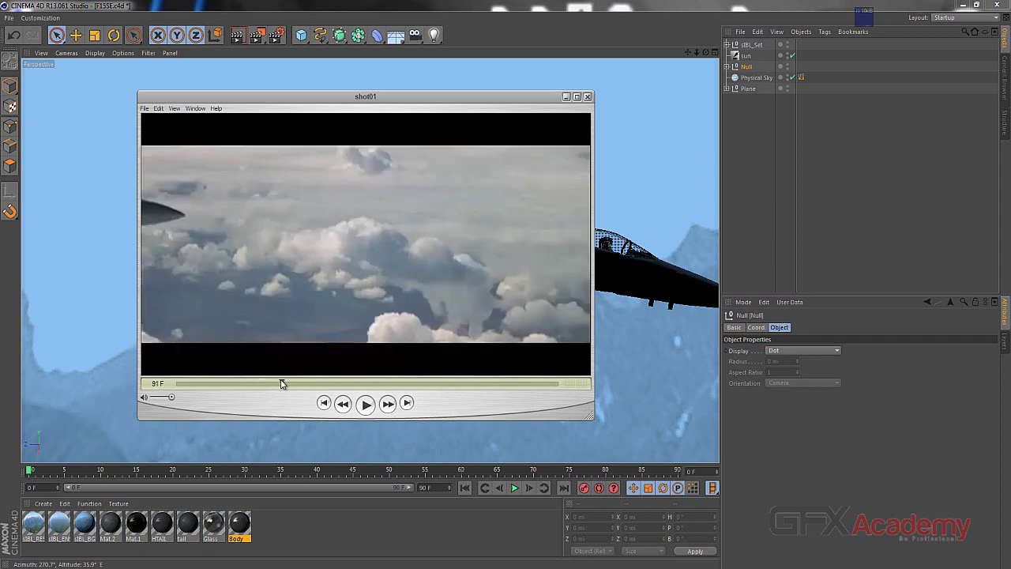
pyautogui.click(344, 404)
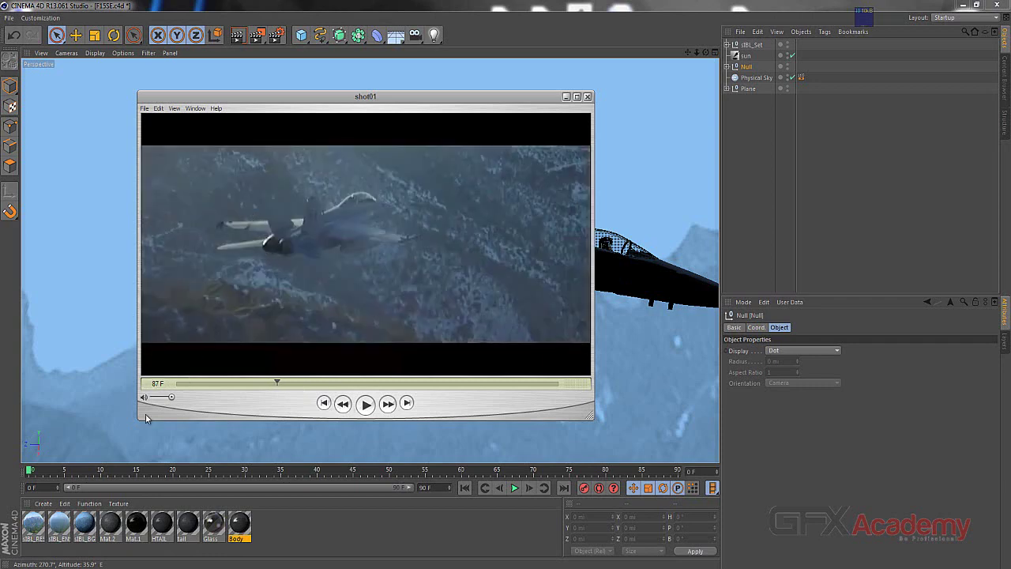
# - Switch back to Cinema 4D, set the animation's end frame to 87 and move the playhead to frame 84
pyautogui.click(130, 380)
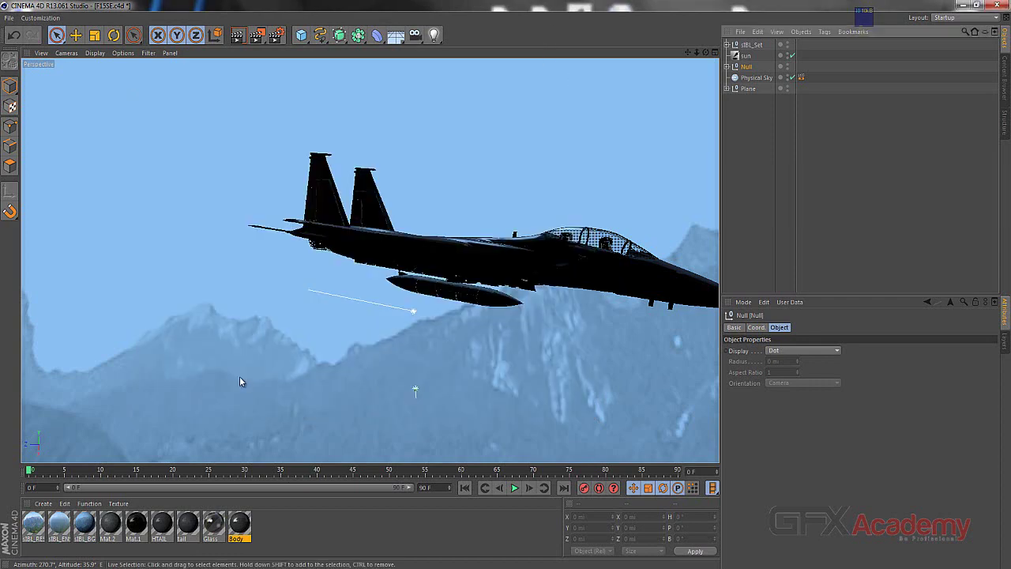
pyautogui.moveTo(30, 472); pyautogui.dragTo(680, 472)
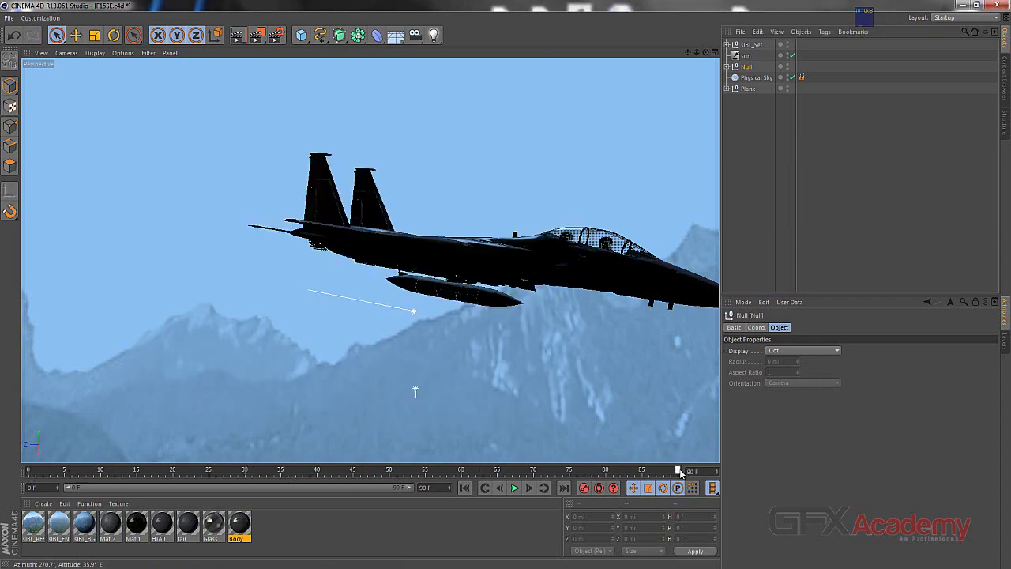
pyautogui.moveTo(448, 487); pyautogui.dragTo(350, 488)
pyautogui.moveTo(350, 492); pyautogui.dragTo(351, 492)
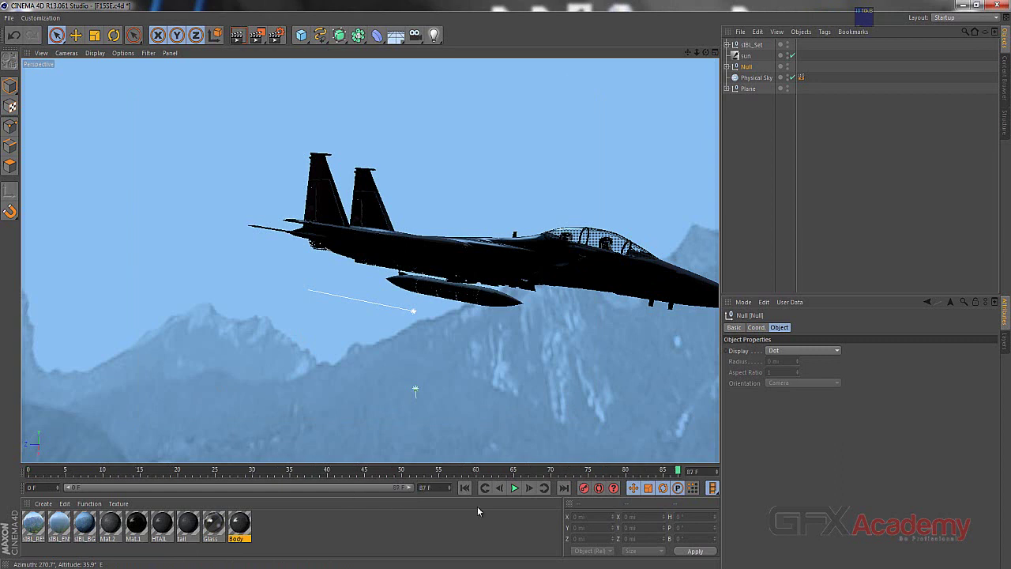
pyautogui.moveTo(478, 472); pyautogui.dragTo(658, 472)
# - Bring the reference clip beside the scene and scrub its opening shot to study the jet's flight, ending at frame 0
pyautogui.hotkey('alt', 'Tab')
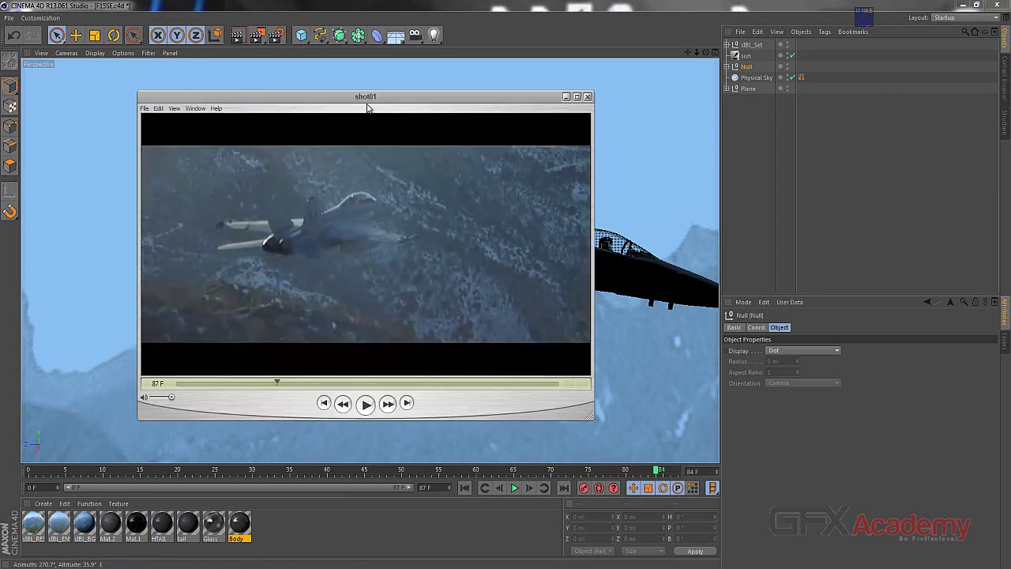
pyautogui.moveTo(381, 109); pyautogui.dragTo(790, 183)
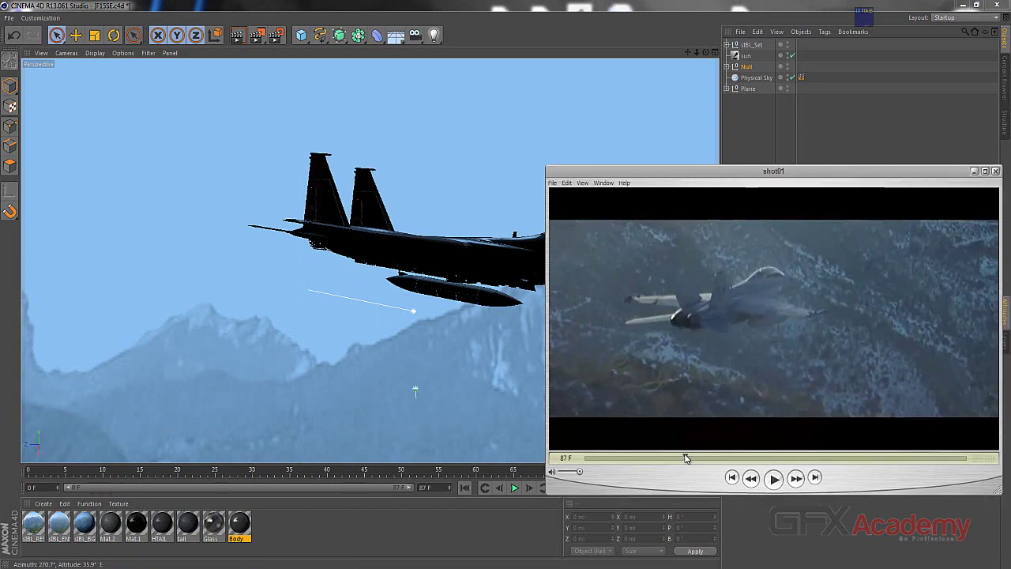
pyautogui.moveTo(686, 458); pyautogui.dragTo(585, 460)
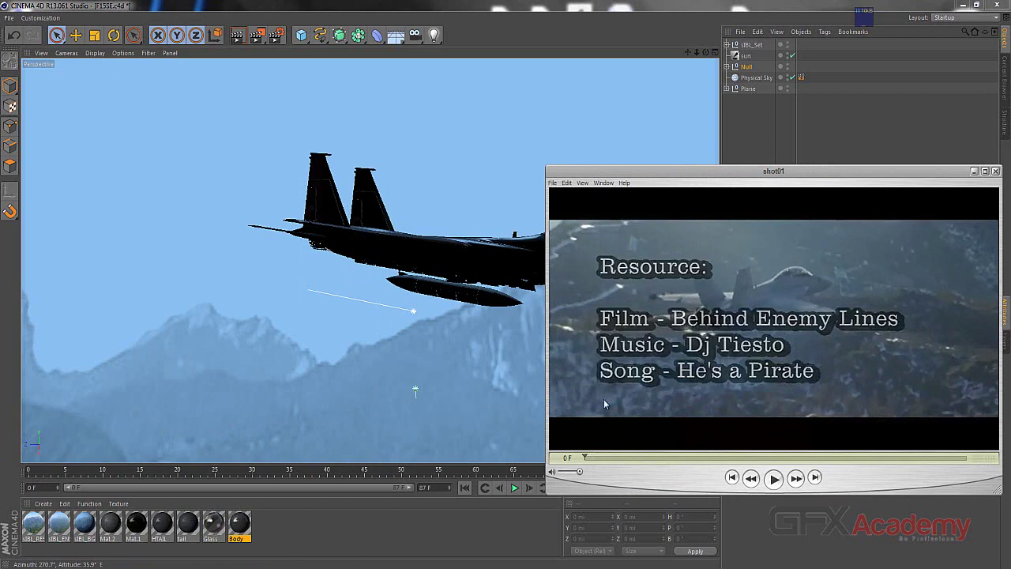
pyautogui.moveTo(585, 458); pyautogui.dragTo(664, 457)
pyautogui.click(587, 459)
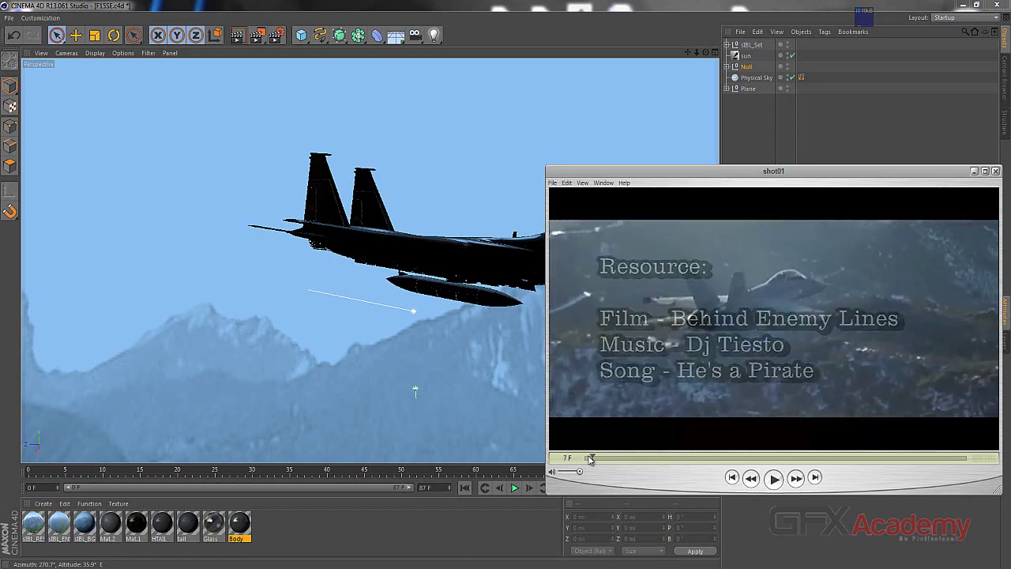
pyautogui.moveTo(587, 458)
pyautogui.mouseDown()
pyautogui.moveTo(632, 458)
pyautogui.moveTo(585, 460)
pyautogui.mouseUp()
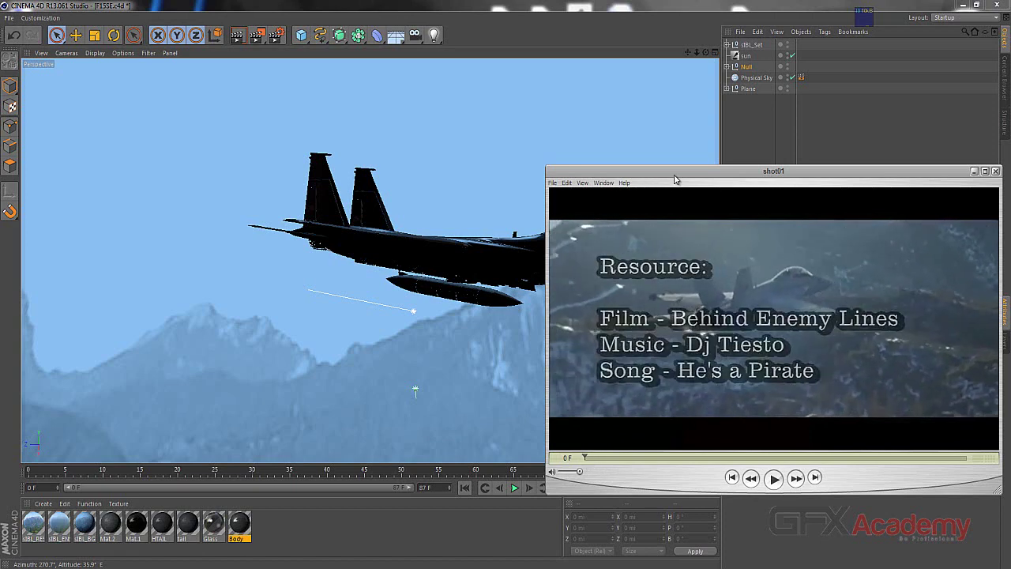
# - Show frame 19 of the reference clip and place its window so more of the jet model is uncovered
pyautogui.moveTo(675, 180); pyautogui.dragTo(594, 167)
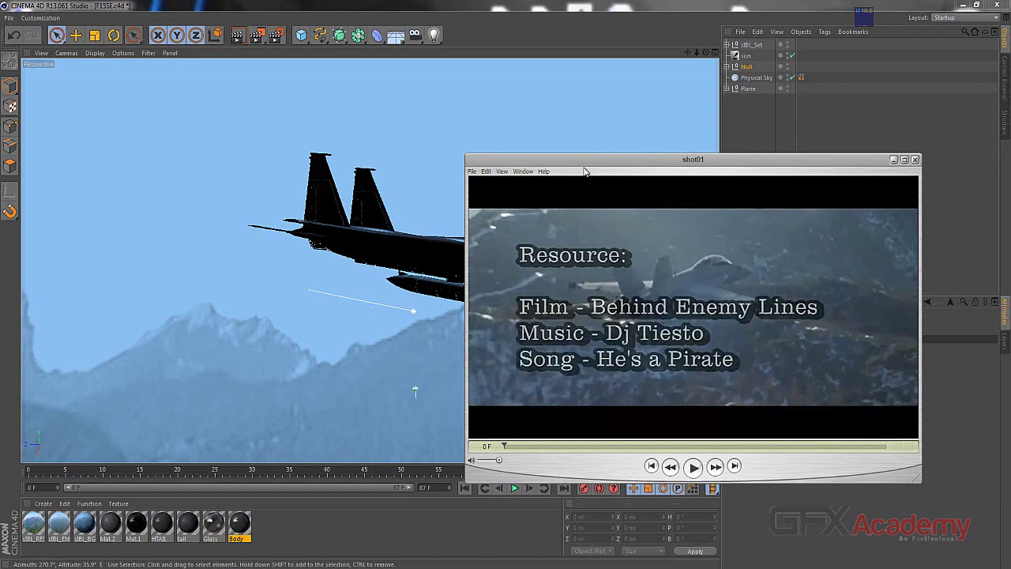
pyautogui.moveTo(582, 162); pyautogui.dragTo(569, 166)
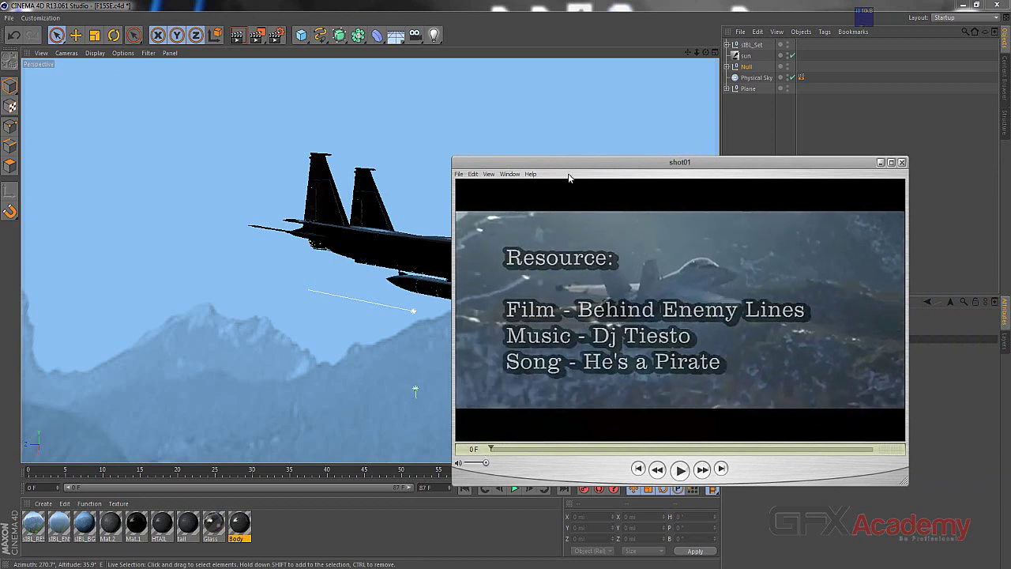
pyautogui.moveTo(618, 164); pyautogui.dragTo(692, 167)
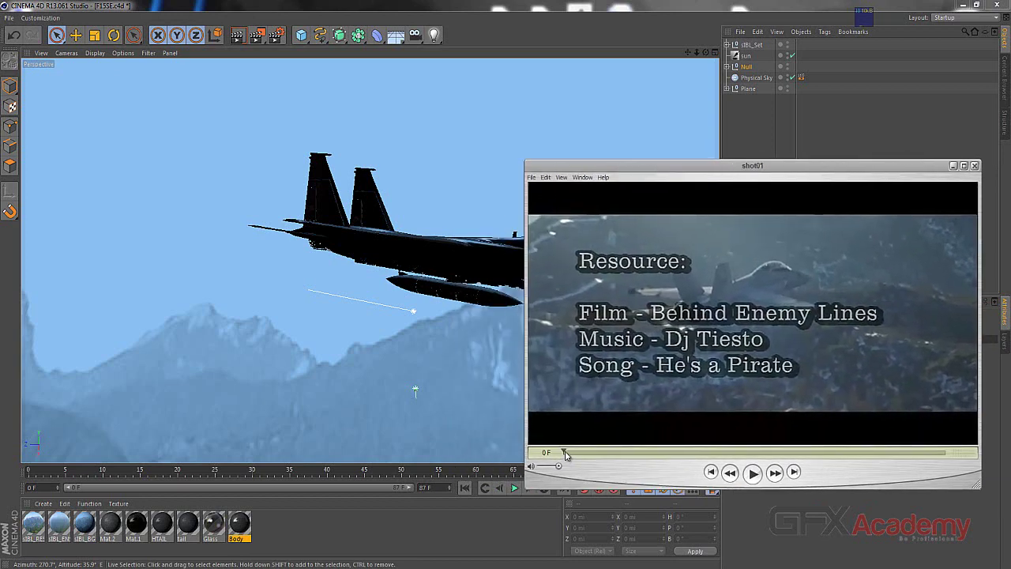
pyautogui.moveTo(566, 454); pyautogui.dragTo(586, 454)
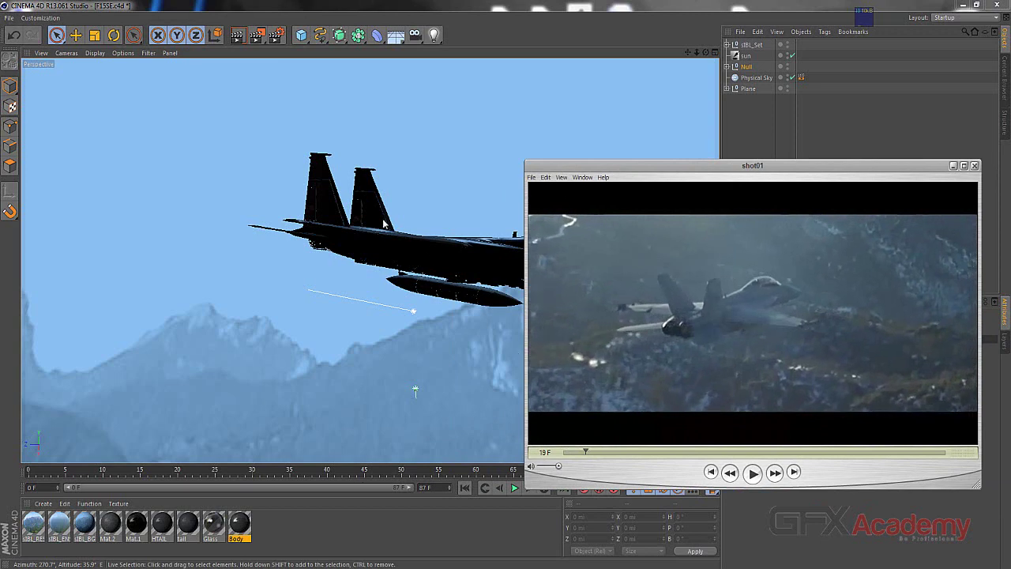
pyautogui.click(561, 177)
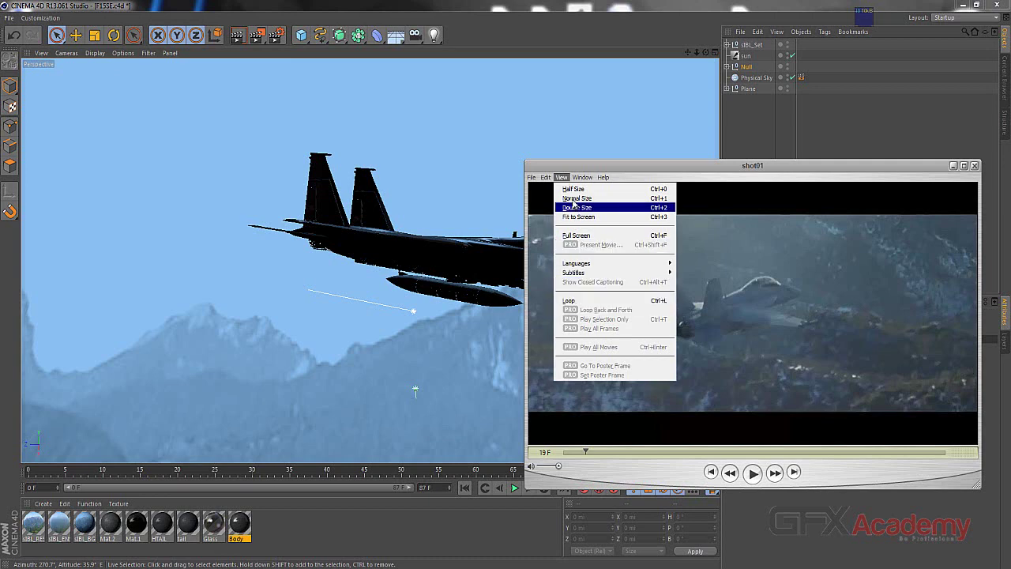
pyautogui.moveTo(551, 182)
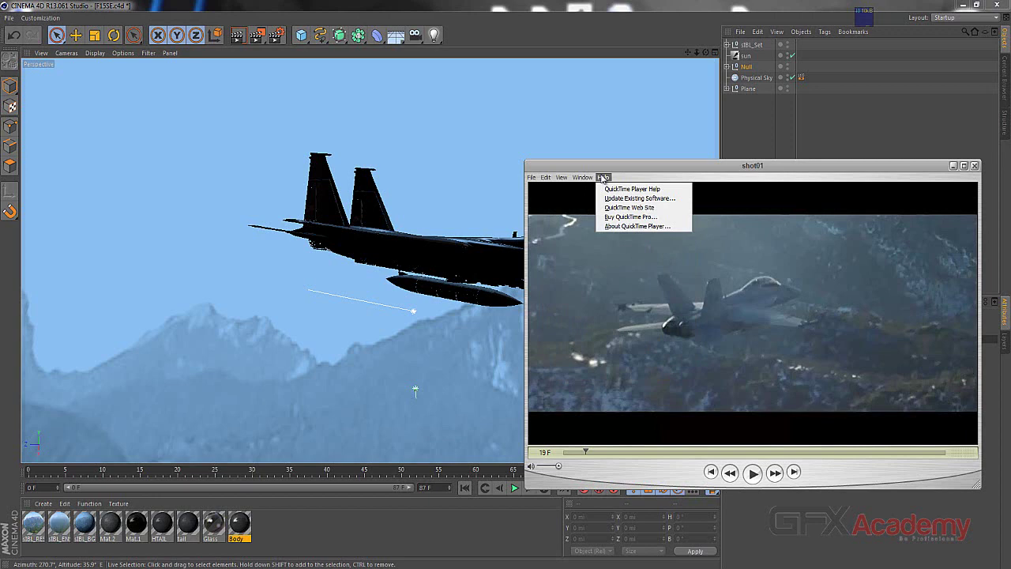
pyautogui.click(603, 169)
pyautogui.moveTo(603, 169); pyautogui.dragTo(643, 174)
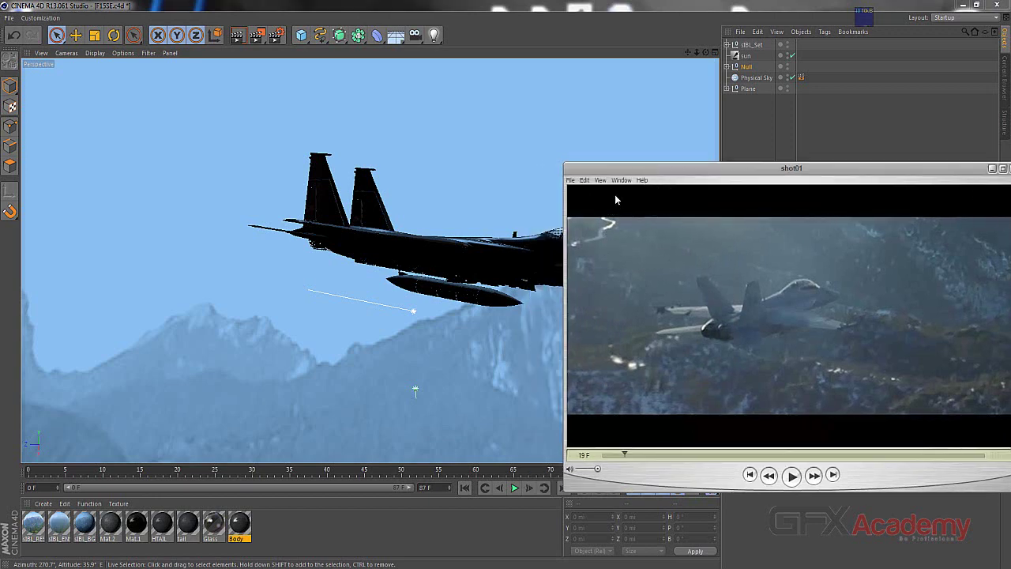
pyautogui.moveTo(672, 171); pyautogui.dragTo(692, 173)
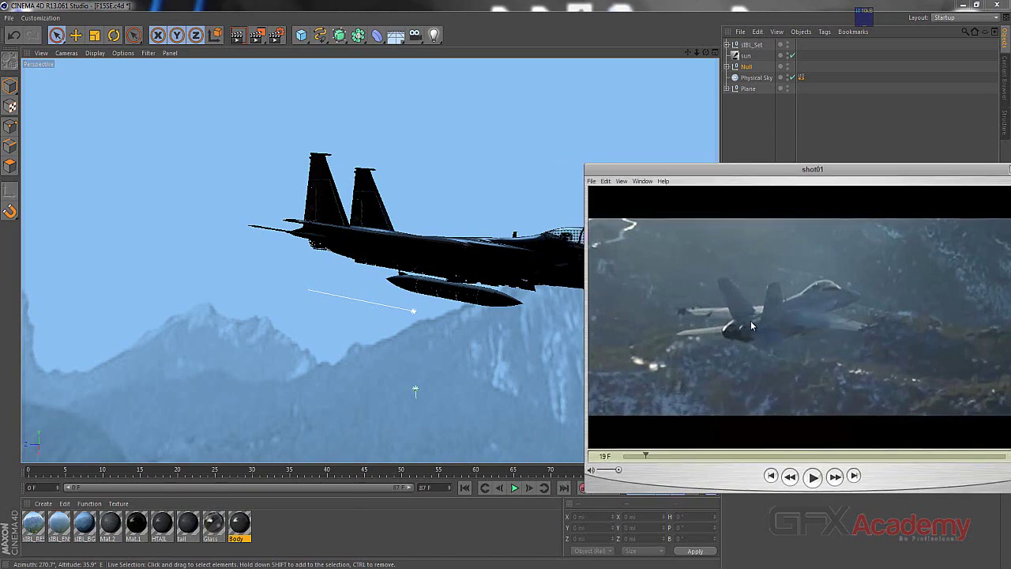
# - In Model mode, rotate the jet's Null to about H -36.5°, P 60.3°, B 39° towards the reference pose
pyautogui.keyDown('alt'); pyautogui.moveTo(421, 227); pyautogui.dragTo(317, 288); pyautogui.keyUp('alt')
pyautogui.keyDown('alt'); pyautogui.moveTo(297, 130); pyautogui.dragTo(128, 156); pyautogui.keyUp('alt')
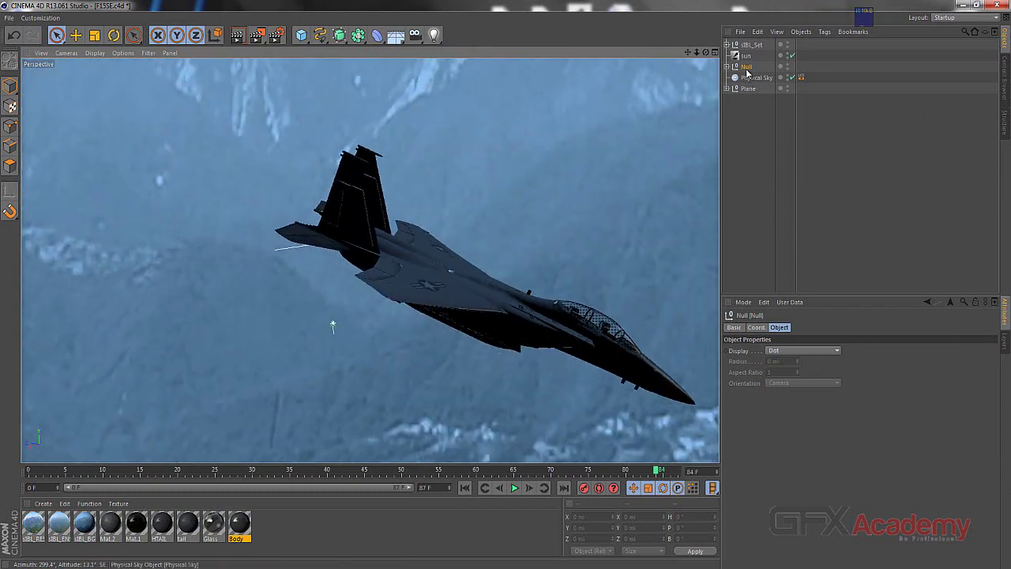
pyautogui.click(10, 85)
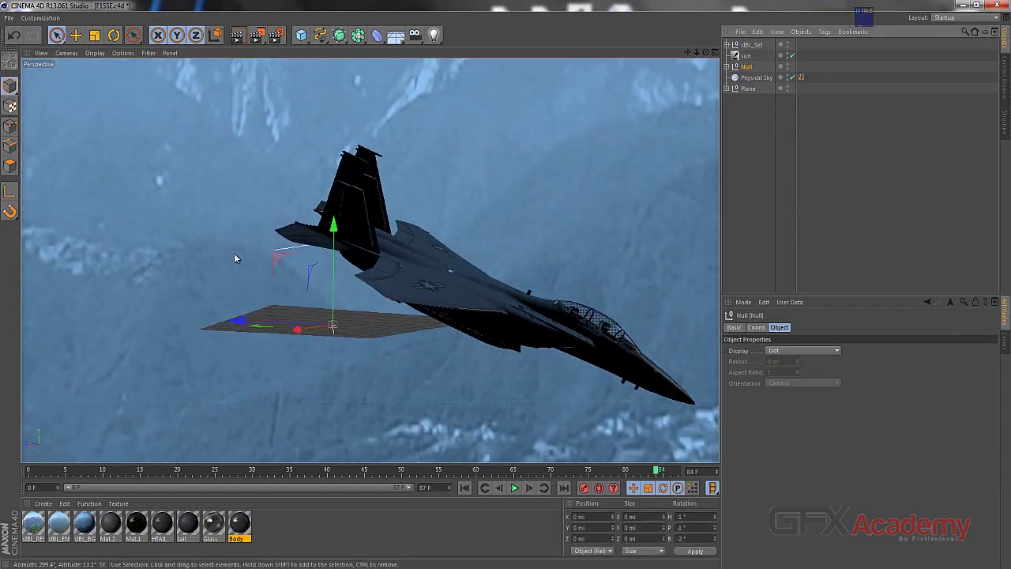
pyautogui.click(114, 35)
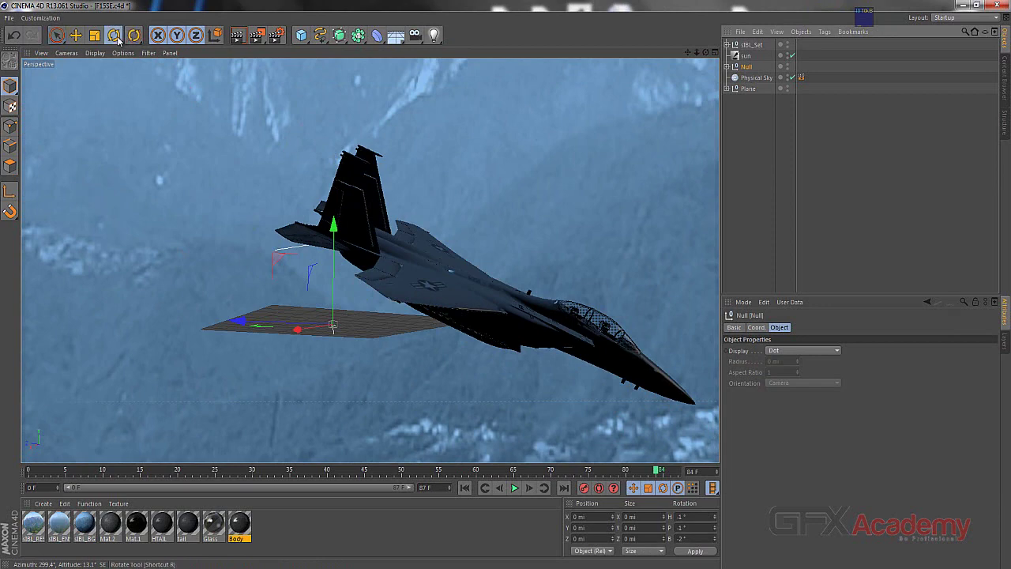
pyautogui.moveTo(357, 293); pyautogui.dragTo(355, 269)
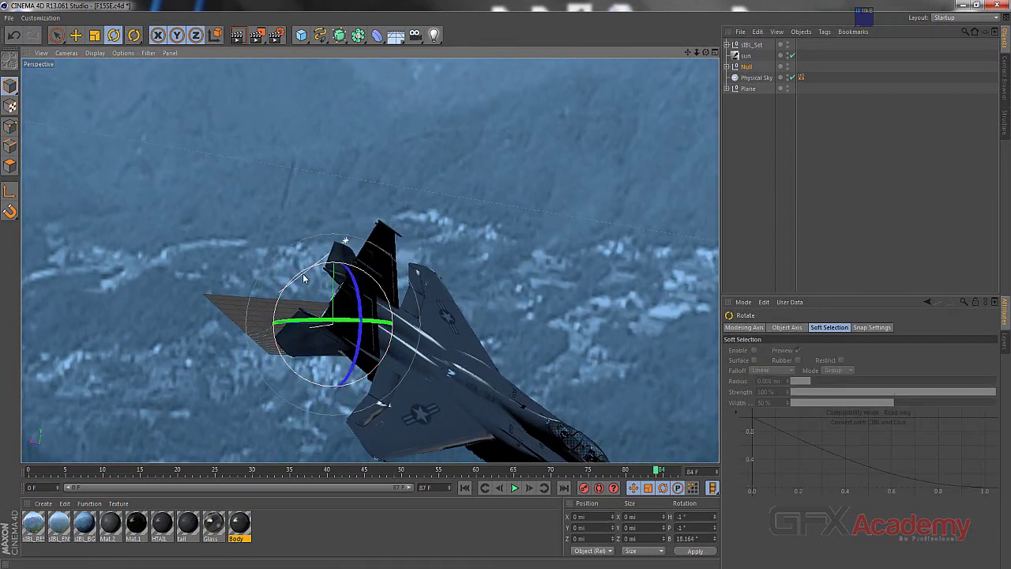
pyautogui.moveTo(278, 305); pyautogui.dragTo(329, 201)
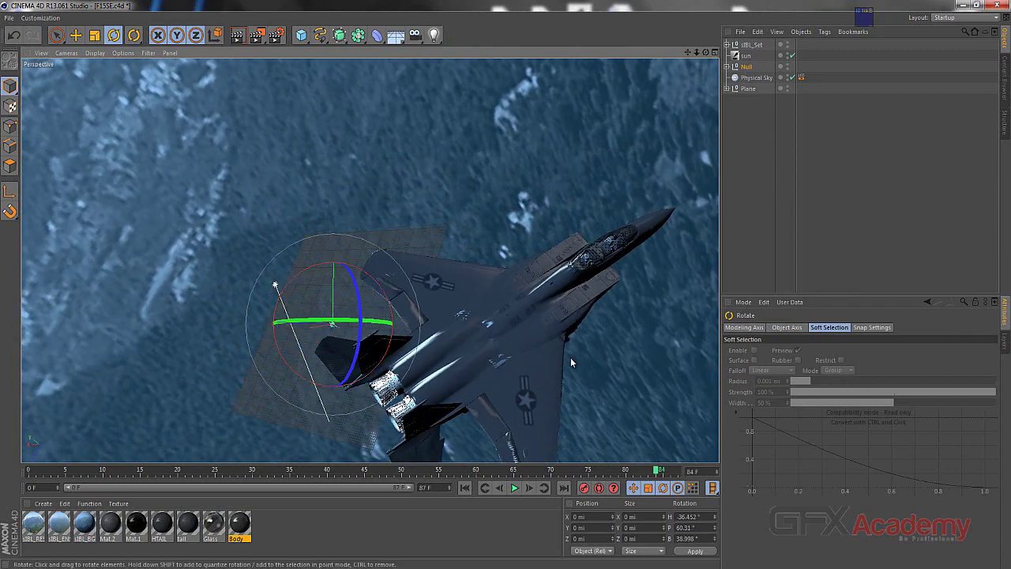
# - Reduce the banking of the jet's Null to about B 27.9°
pyautogui.keyDown('alt'); pyautogui.moveTo(570, 362); pyautogui.dragTo(493, 285); pyautogui.keyUp('alt')
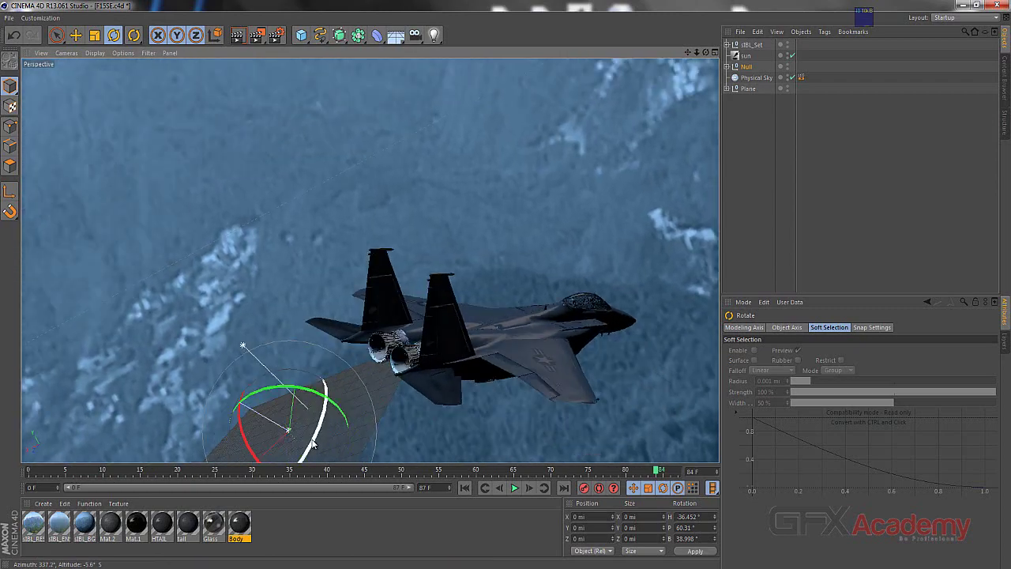
pyautogui.moveTo(313, 445); pyautogui.dragTo(315, 465)
pyautogui.keyDown('alt'); pyautogui.moveTo(304, 329); pyautogui.dragTo(304, 355); pyautogui.keyUp('alt')
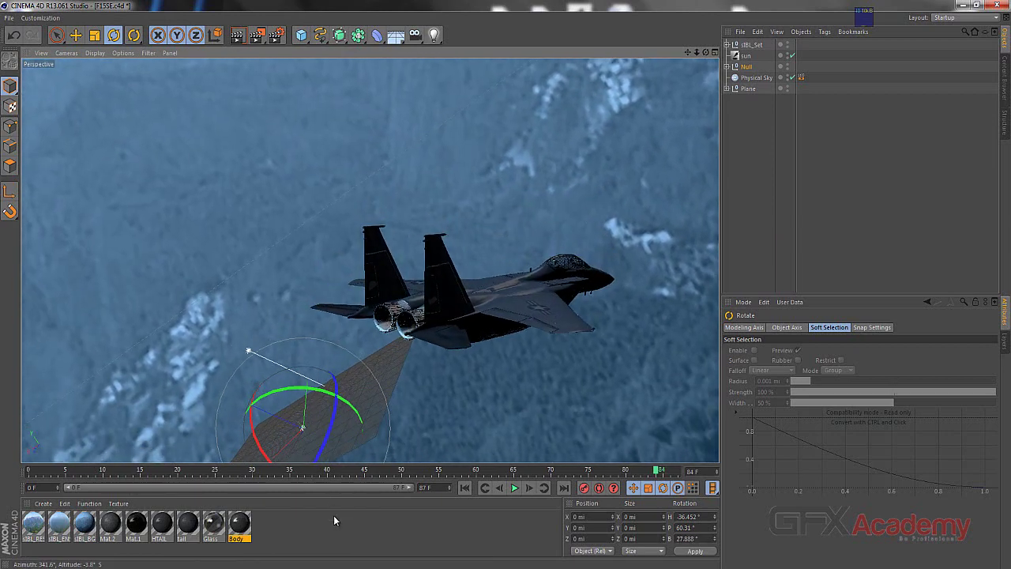
# - Compare the jet with the reference clip and rotate its Null to about H -30.1°, P 71.2°, B 21.5°
pyautogui.click(756, 6)
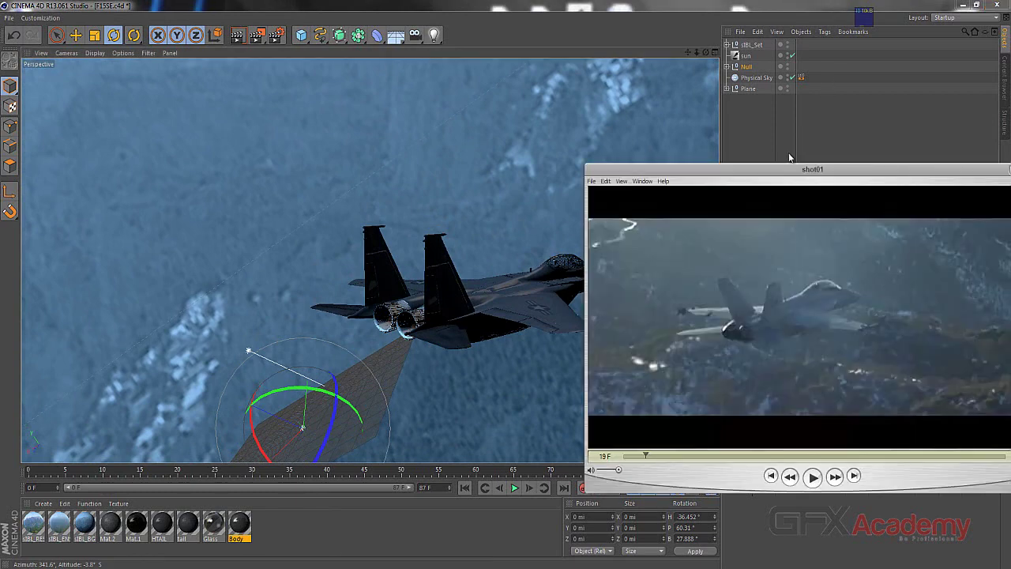
pyautogui.moveTo(777, 169); pyautogui.dragTo(876, 122)
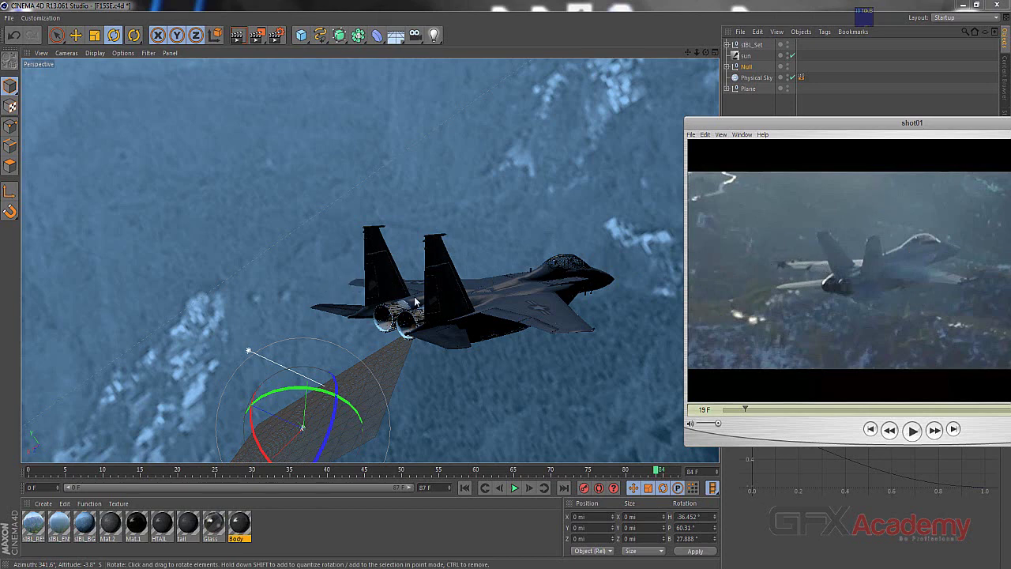
pyautogui.keyDown('alt'); pyautogui.moveTo(499, 287); pyautogui.dragTo(548, 270); pyautogui.keyUp('alt')
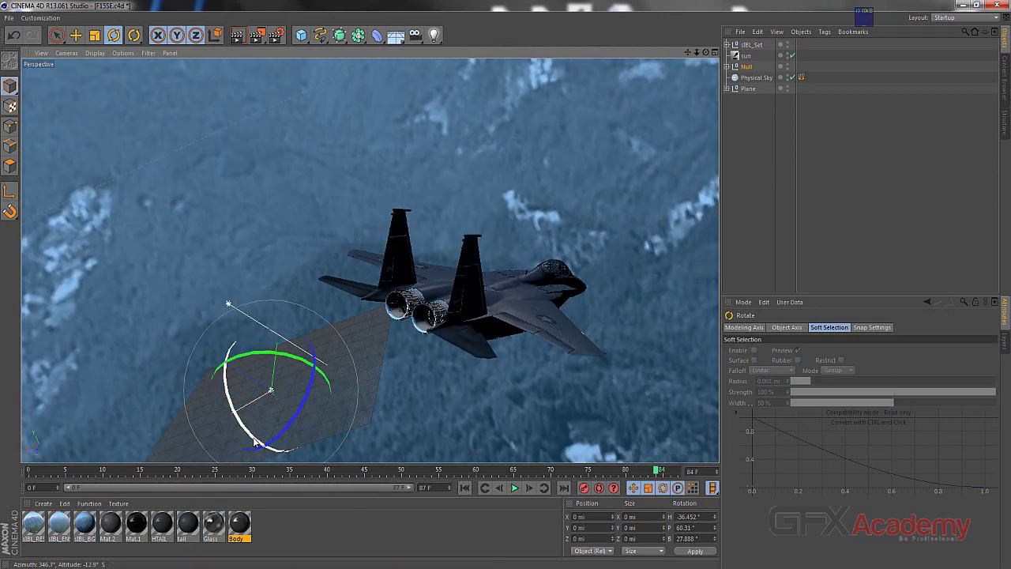
pyautogui.moveTo(257, 444); pyautogui.dragTo(250, 425)
pyautogui.moveTo(263, 355)
pyautogui.mouseDown()
pyautogui.moveTo(255, 357)
pyautogui.moveTo(271, 361)
pyautogui.mouseUp()
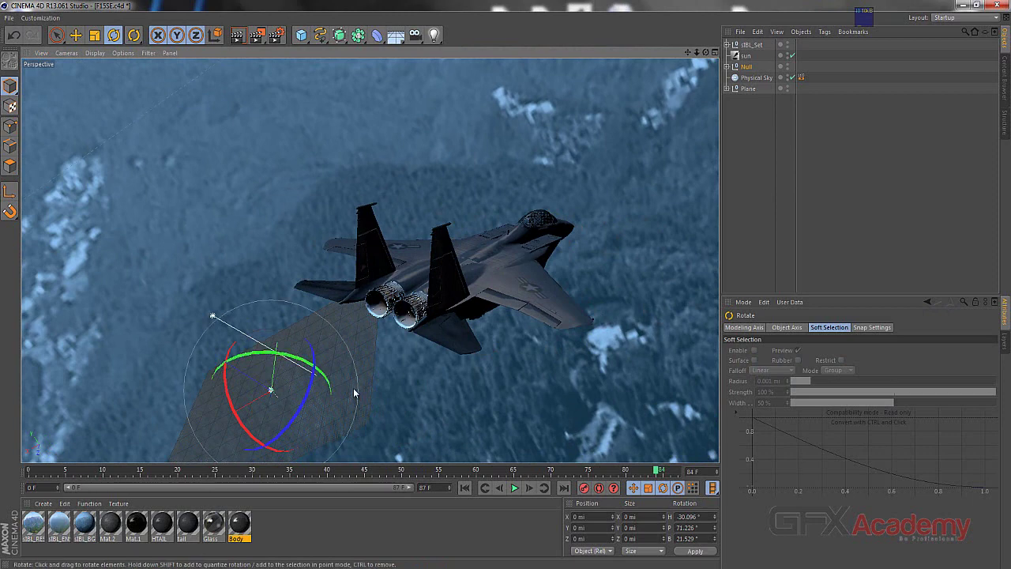
# - Check the jet's pose against the reference clip and rotate its Null to about H -28.9°, P 70.2°, B 20.4°
pyautogui.hotkey('alt', 'Tab')
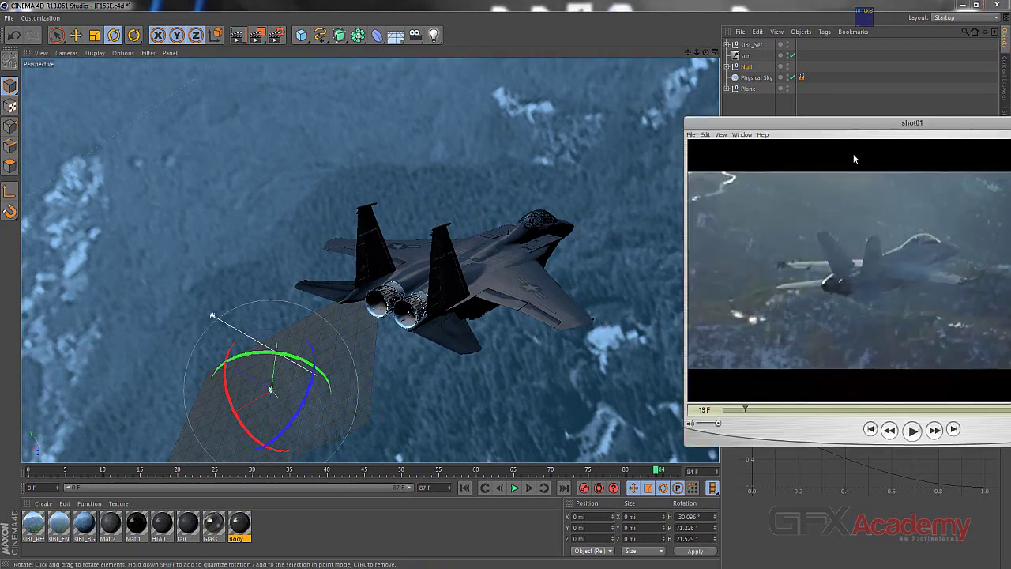
pyautogui.moveTo(864, 144); pyautogui.dragTo(825, 151)
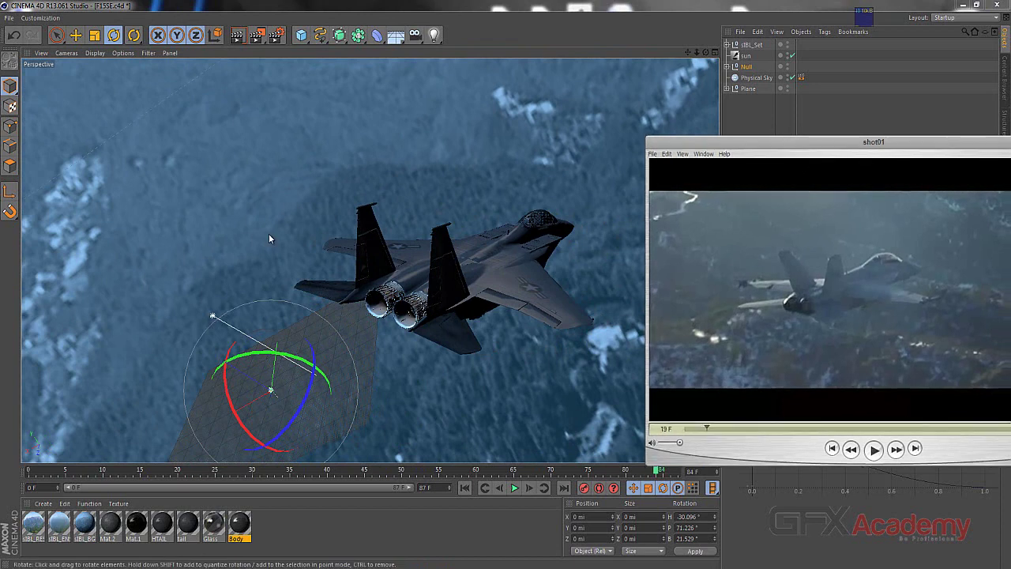
pyautogui.keyDown('alt'); pyautogui.moveTo(300, 253); pyautogui.dragTo(286, 265); pyautogui.keyUp('alt')
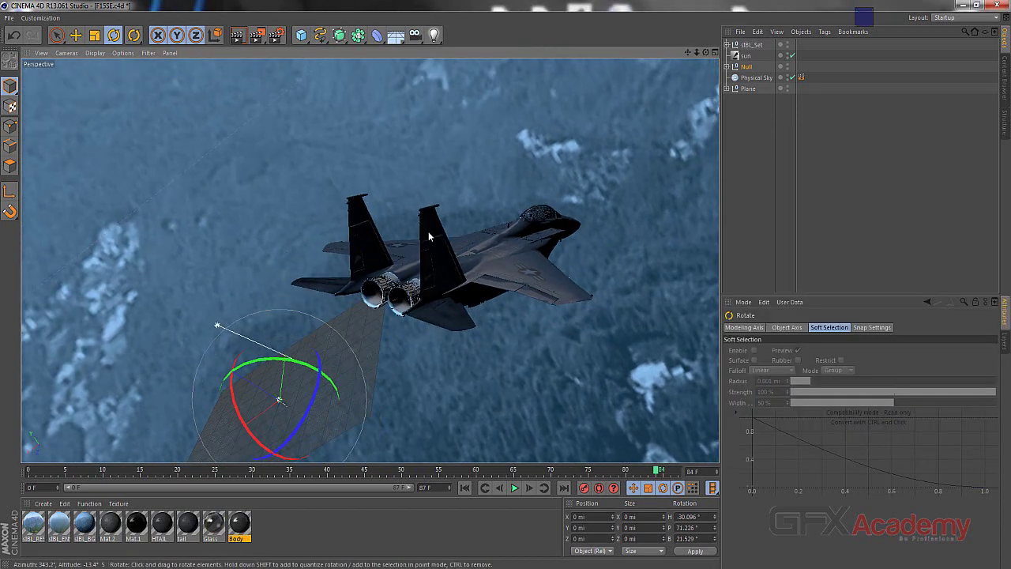
pyautogui.keyDown('alt'); pyautogui.moveTo(426, 229); pyautogui.dragTo(384, 232, button='middle'); pyautogui.keyUp('alt')
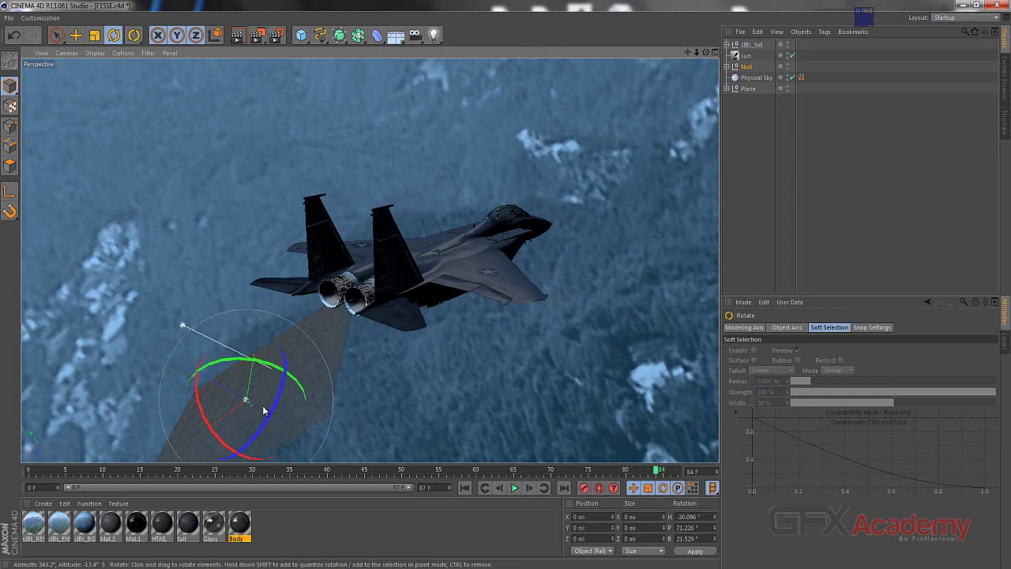
pyautogui.moveTo(221, 446); pyautogui.dragTo(226, 447)
pyautogui.click(340, 564)
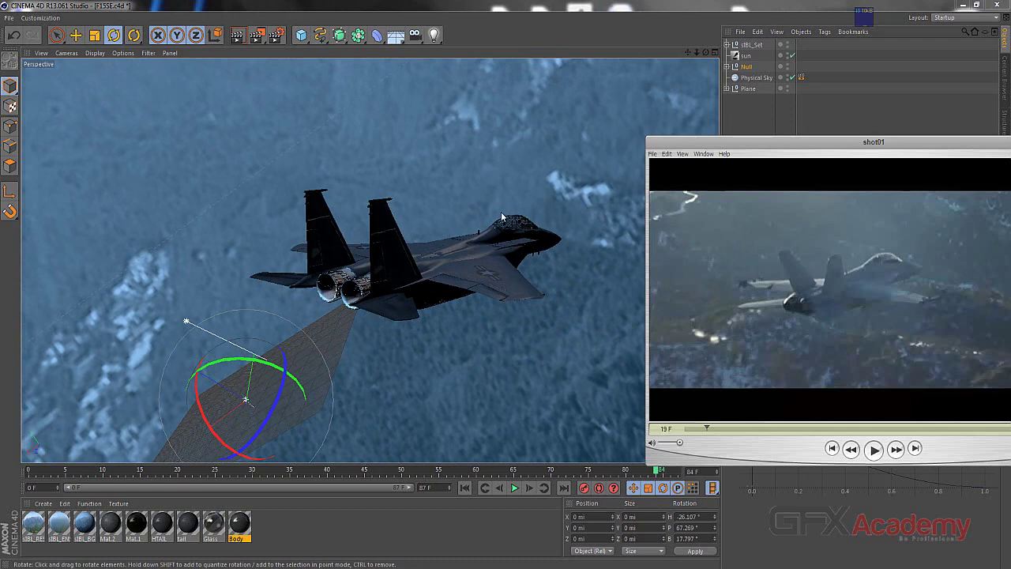
pyautogui.moveTo(203, 419); pyautogui.dragTo(197, 410)
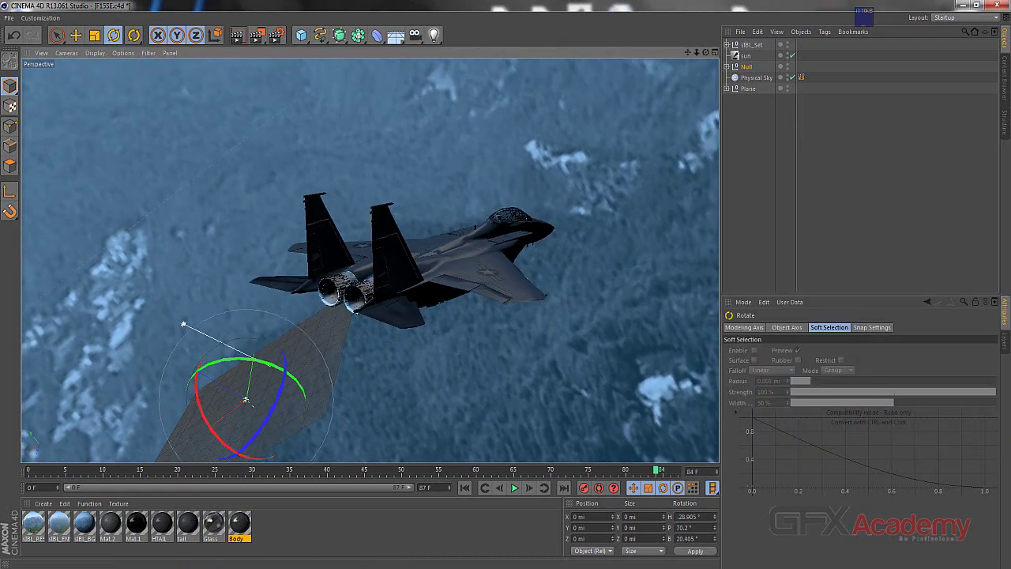
# - Compare the jet's angle in the perspective view with frame 19 of the shot01 reference clip
pyautogui.hotkey('alt', 'Tab')
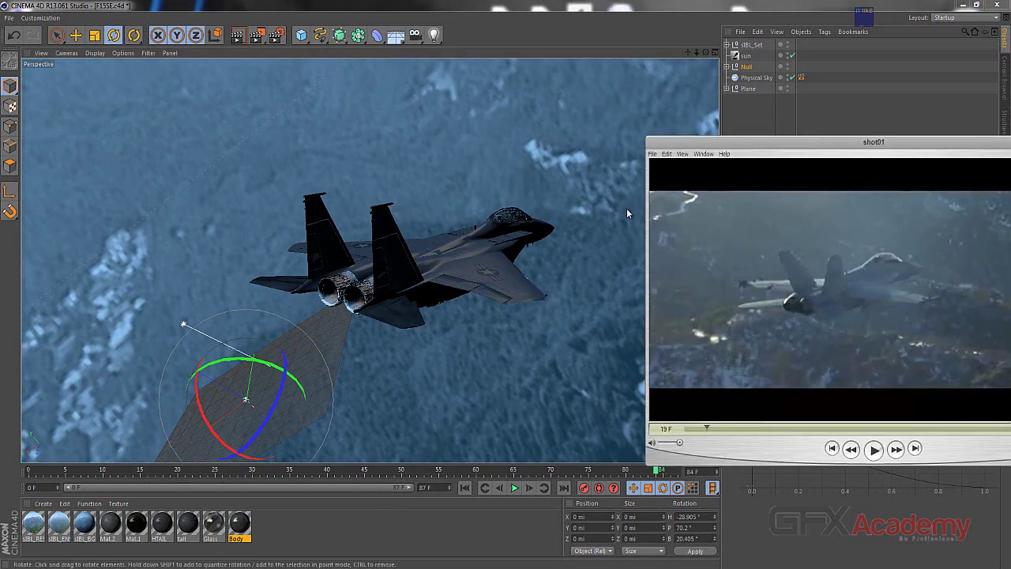
pyautogui.moveTo(847, 148); pyautogui.dragTo(719, 147)
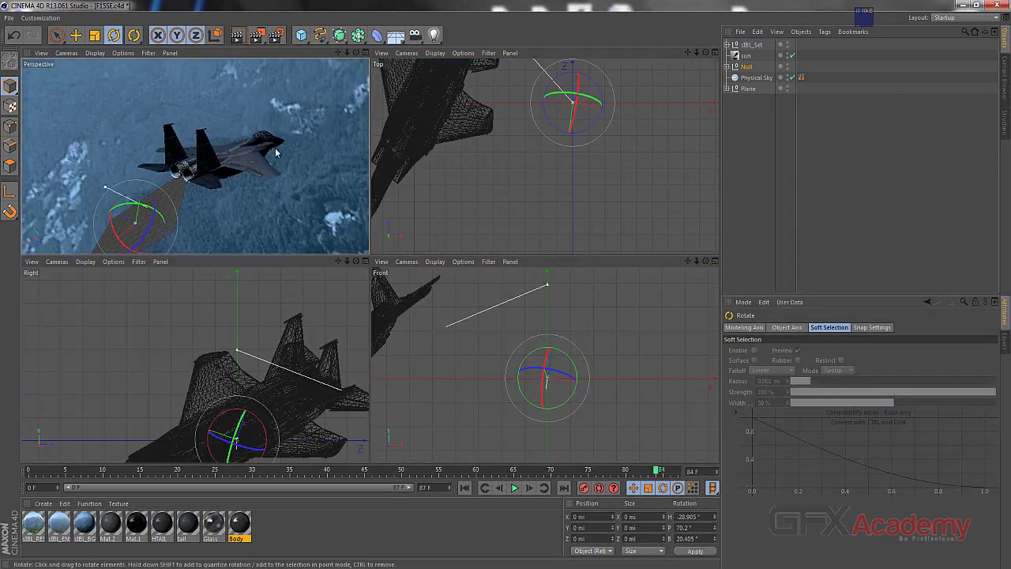
pyautogui.middleClick(280, 158)
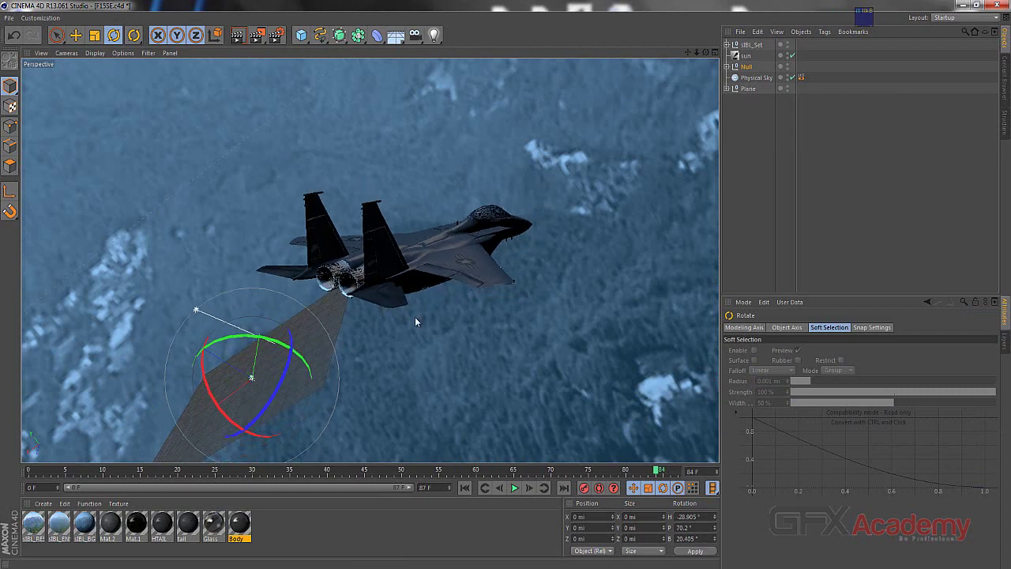
pyautogui.keyDown('alt'); pyautogui.moveTo(416, 322); pyautogui.dragTo(414, 299); pyautogui.keyUp('alt')
pyautogui.hotkey('alt', 'Tab')
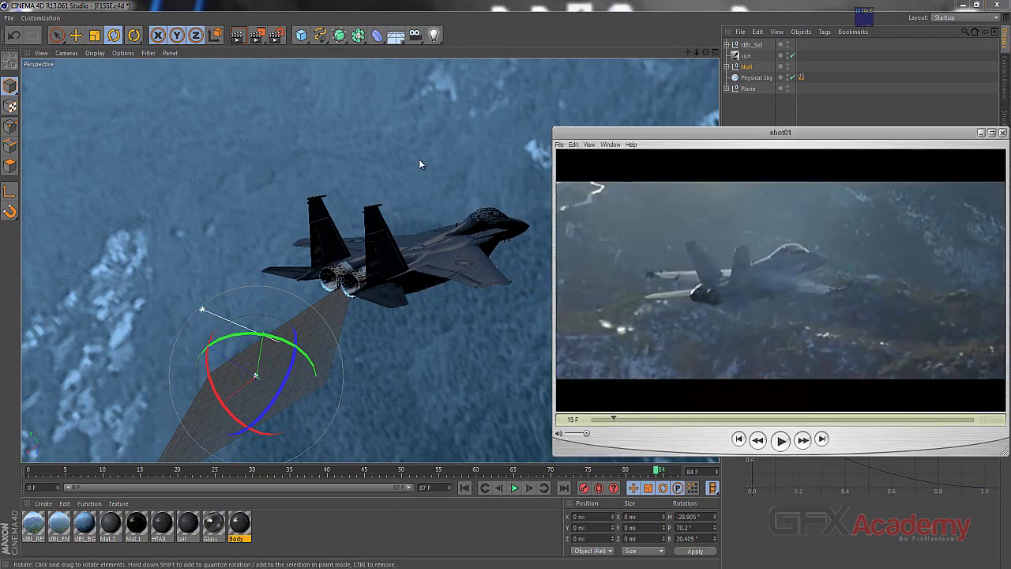
pyautogui.click(481, 10)
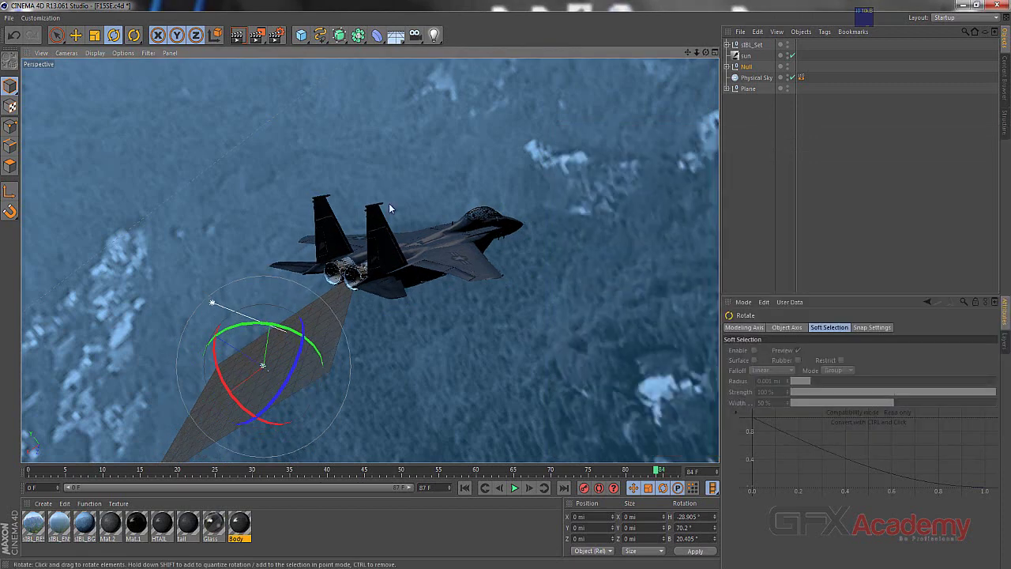
pyautogui.hotkey('alt', 'Tab')
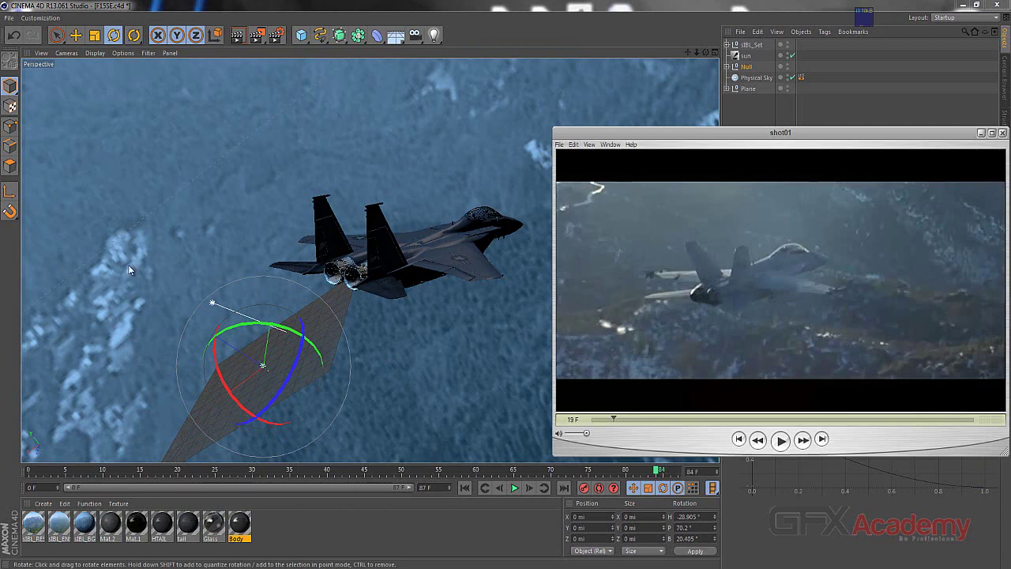
pyautogui.click(434, 240)
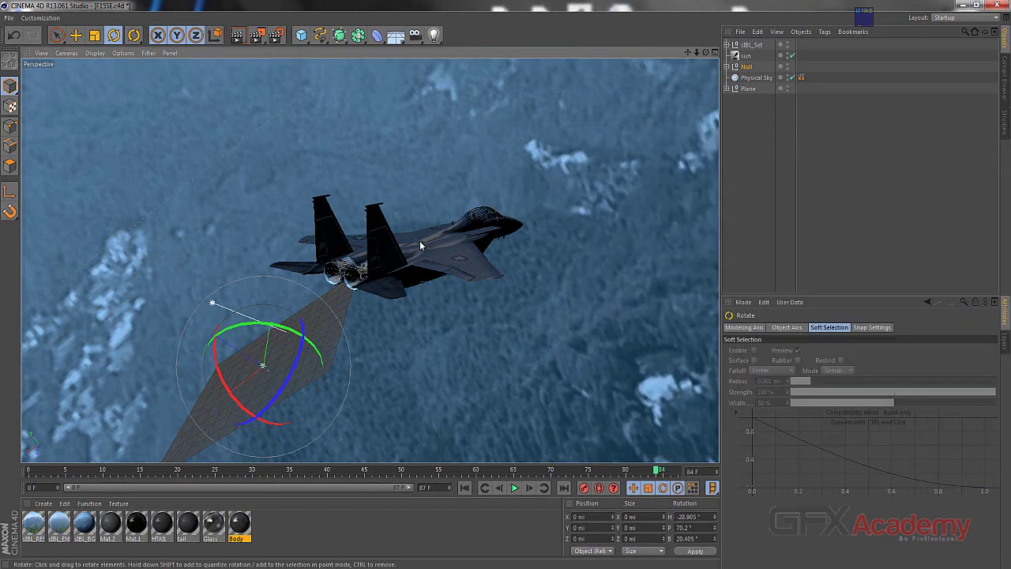
# - Frame the jet left of centre in the perspective view, checking its angle and placement against the reference clip
pyautogui.keyDown('alt'); pyautogui.moveTo(419, 240); pyautogui.dragTo(337, 243, button='middle'); pyautogui.keyUp('alt')
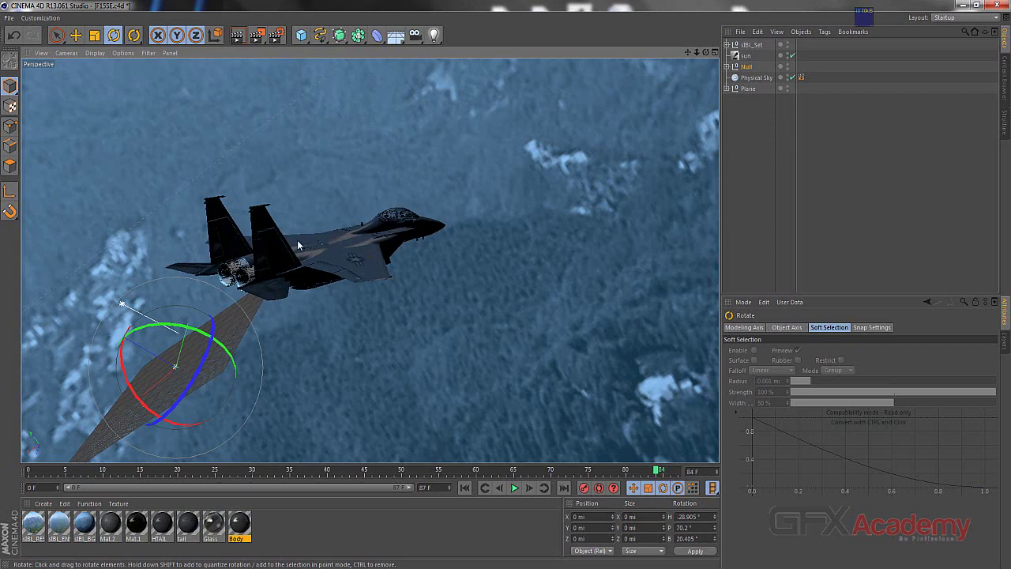
pyautogui.keyDown('alt'); pyautogui.moveTo(310, 242); pyautogui.dragTo(298, 240, button='middle'); pyautogui.keyUp('alt')
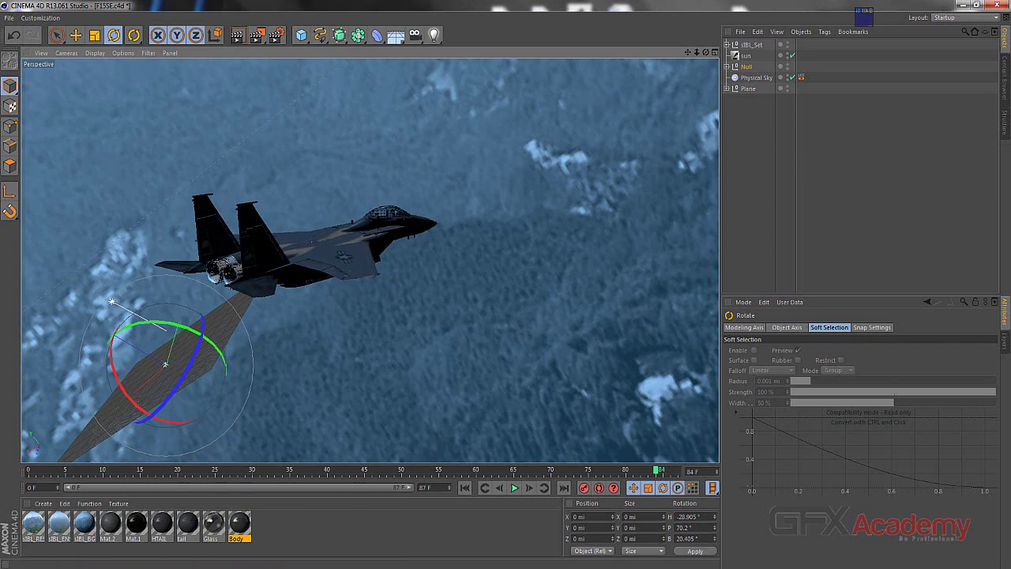
pyautogui.hotkey('alt', 'Tab')
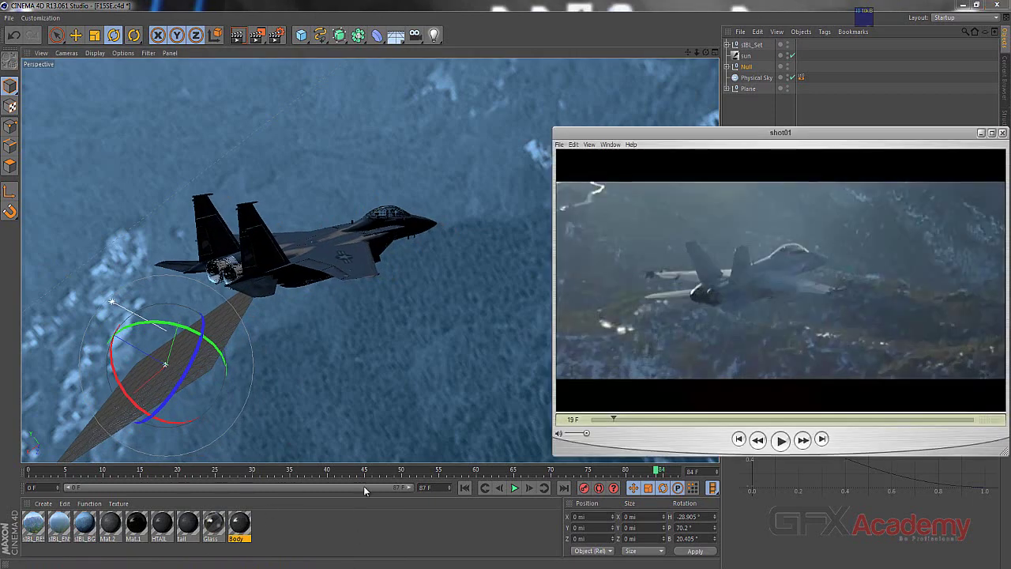
pyautogui.moveTo(811, 140); pyautogui.dragTo(678, 143)
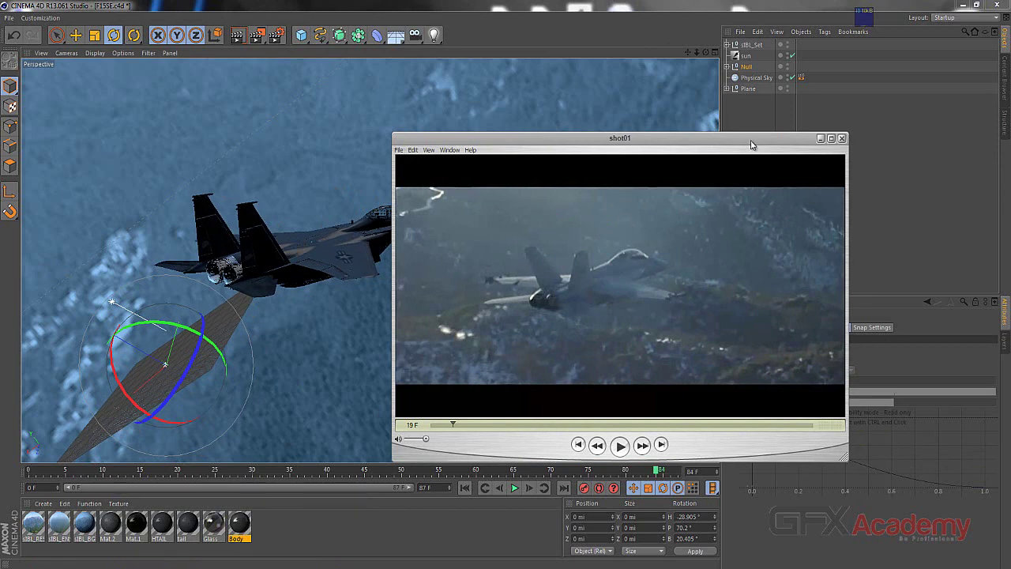
pyautogui.click(841, 138)
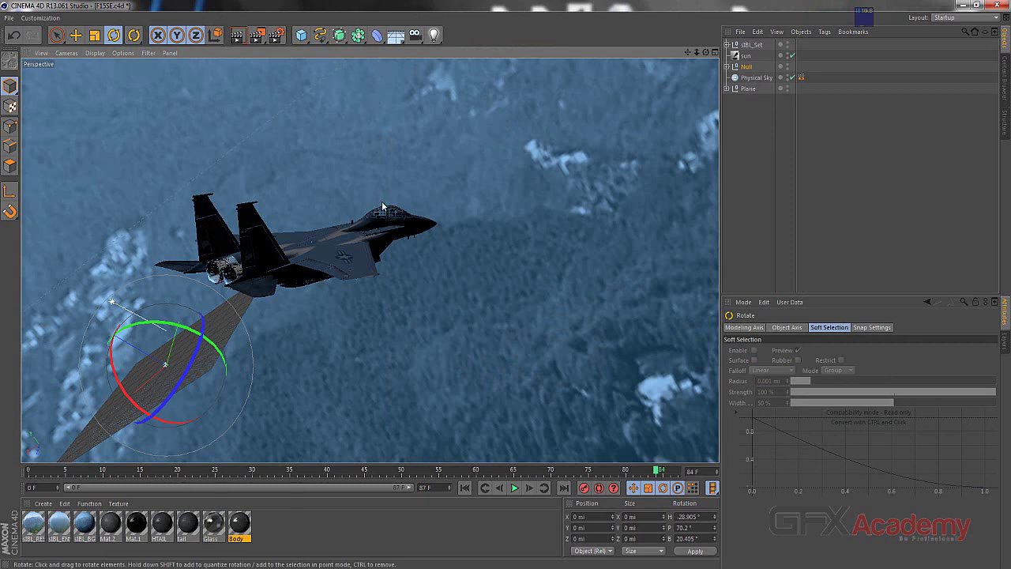
pyautogui.keyDown('alt'); pyautogui.moveTo(276, 248); pyautogui.dragTo(284, 247, button='middle'); pyautogui.keyUp('alt')
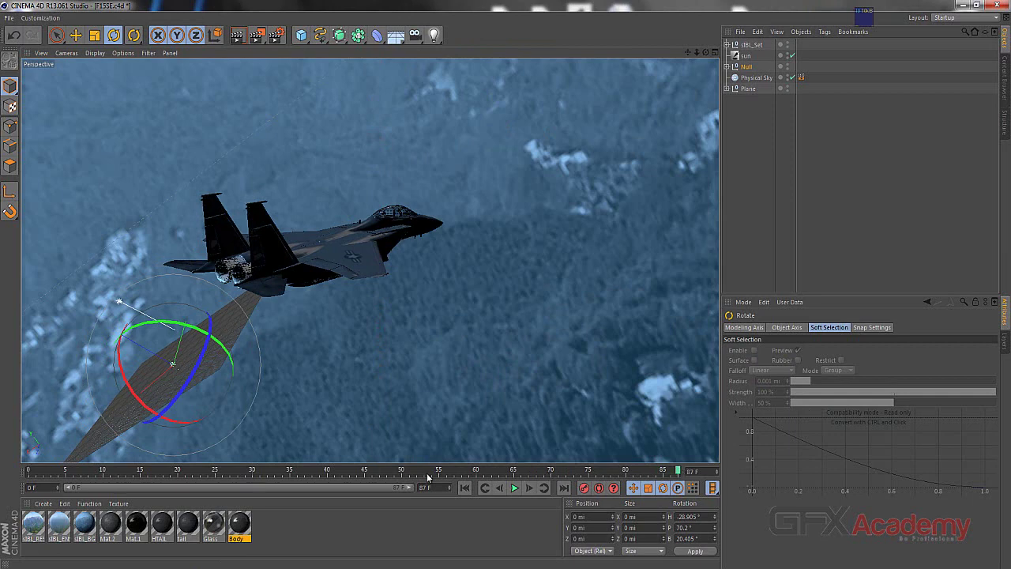
pyautogui.click(379, 472)
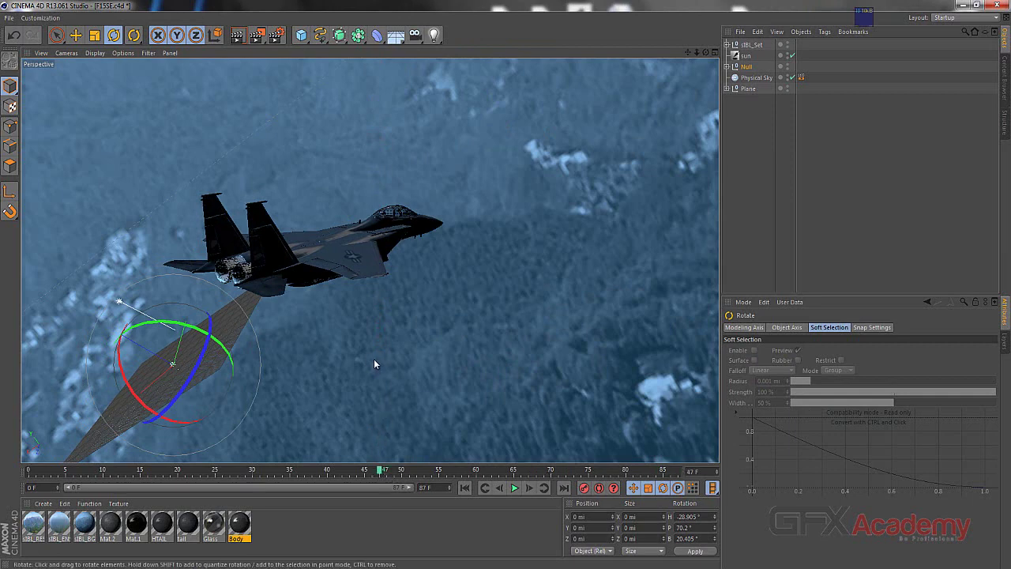
pyautogui.keyDown('alt'); pyautogui.moveTo(365, 232); pyautogui.dragTo(359, 235); pyautogui.keyUp('alt')
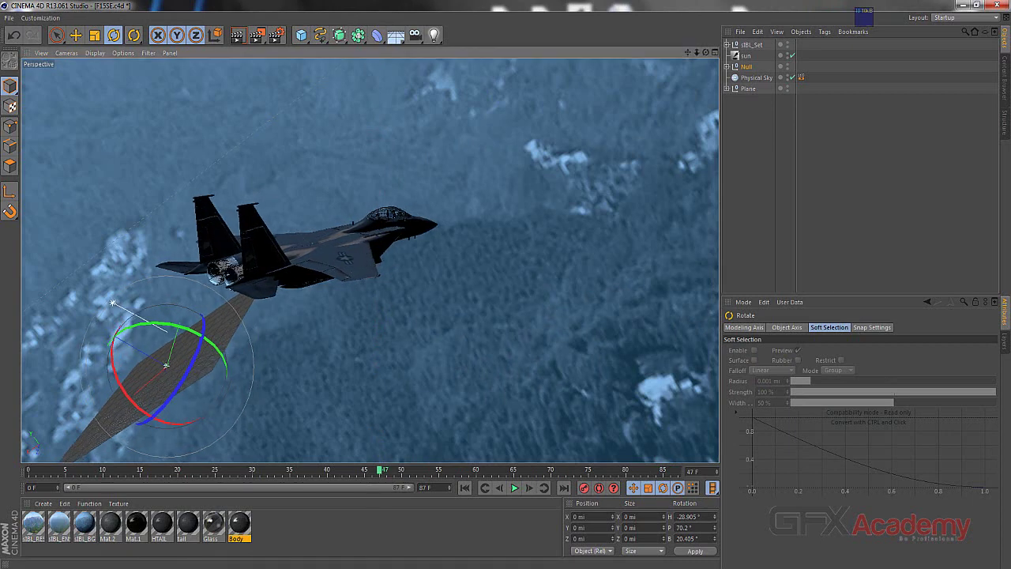
# - Place the reference clip's window beside the jet and rewind the clip to frame 0
pyautogui.hotkey('alt', 'Tab')
pyautogui.moveTo(526, 140); pyautogui.dragTo(667, 97)
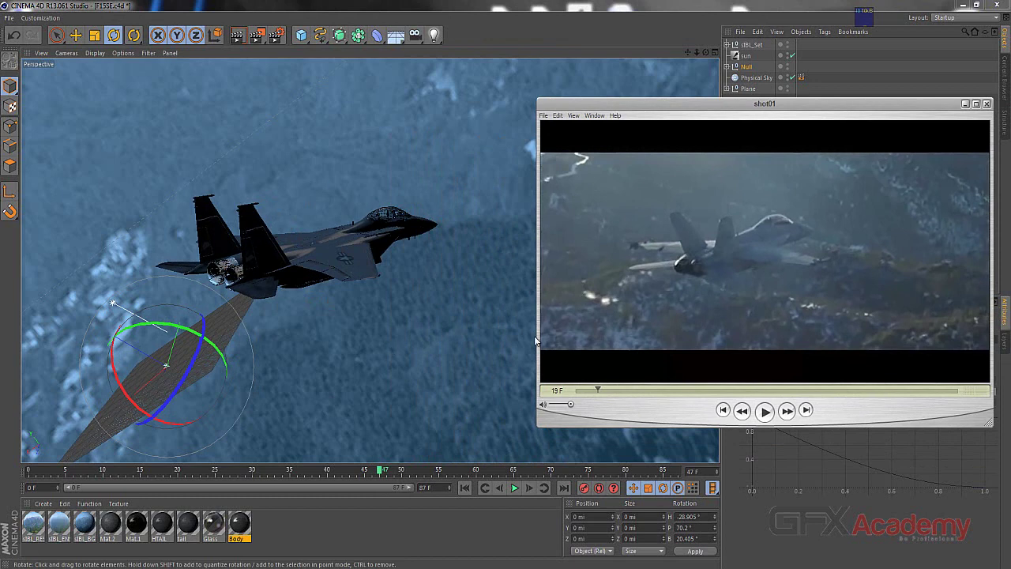
pyautogui.moveTo(598, 391); pyautogui.dragTo(576, 393)
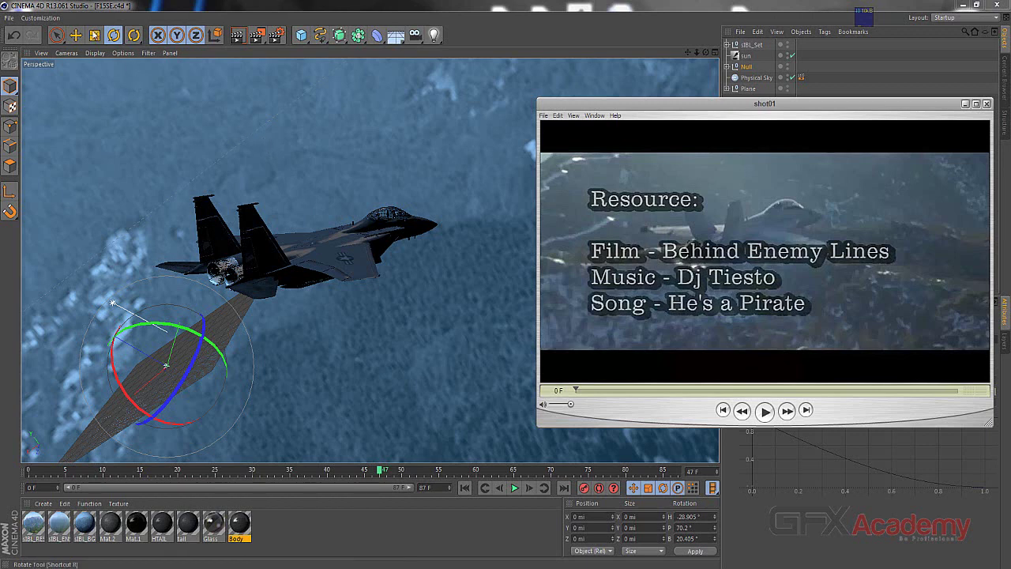
# - With the Move tool active and only position keying enabled, key the jet's Null at frame 0 and enable Autokeying
pyautogui.click(77, 36)
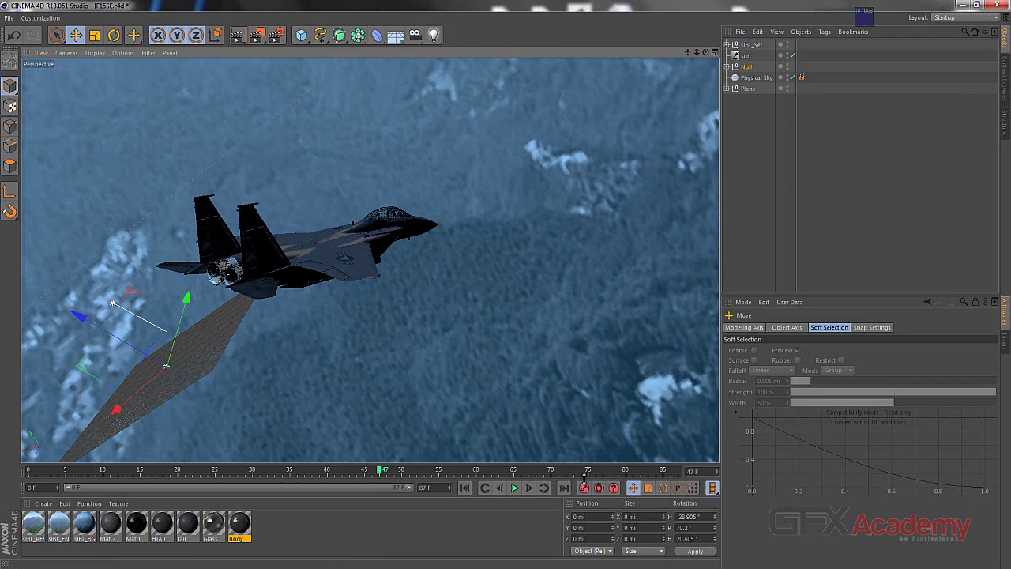
pyautogui.moveTo(380, 474); pyautogui.dragTo(27, 474)
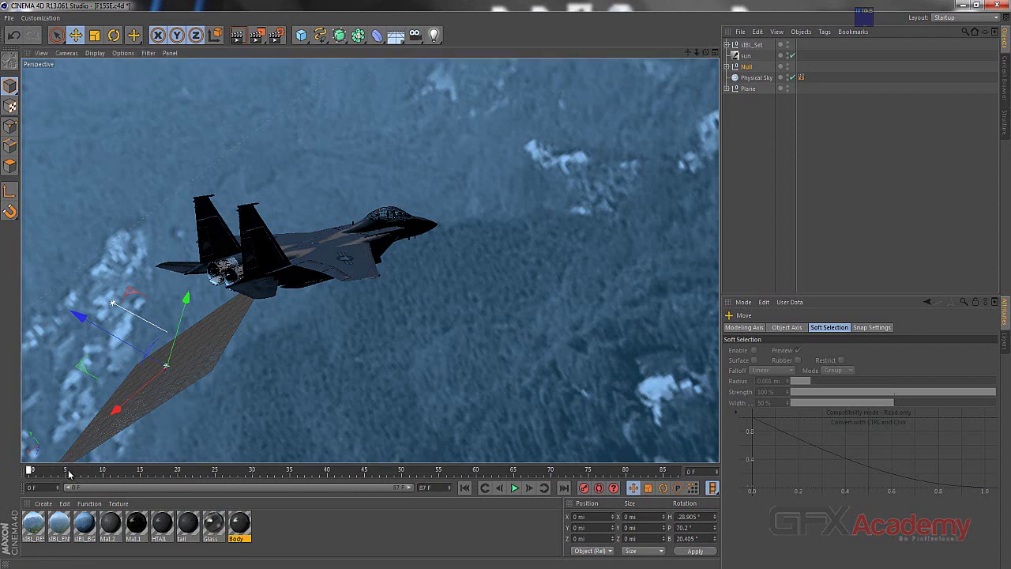
pyautogui.click(600, 488)
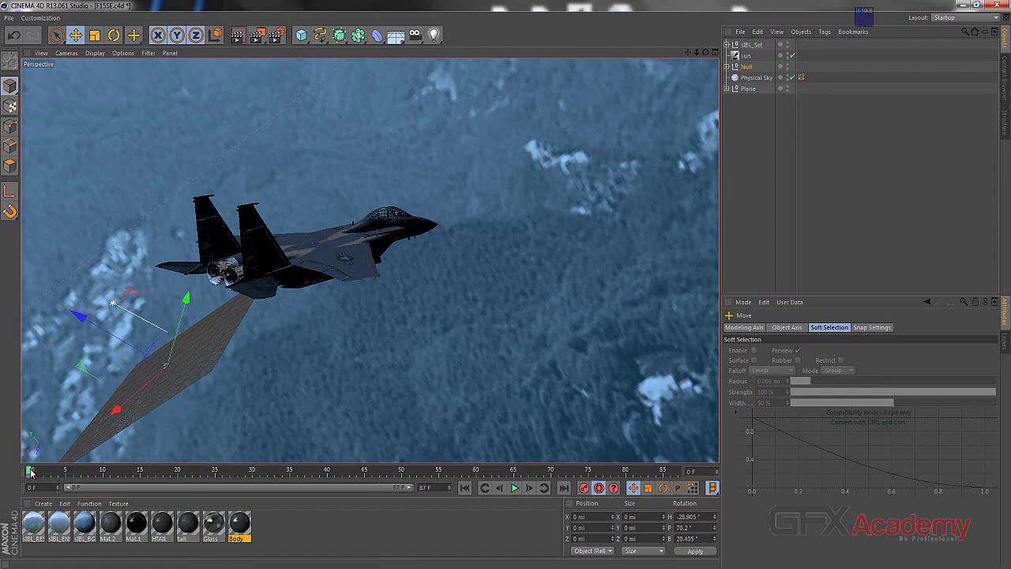
# - Check frame 20 of the reference clip and move the Null along its Y axis at frame 20 to about X -0.001, Y 0.002, Z -0.004 mi
pyautogui.hotkey('alt', 'Tab')
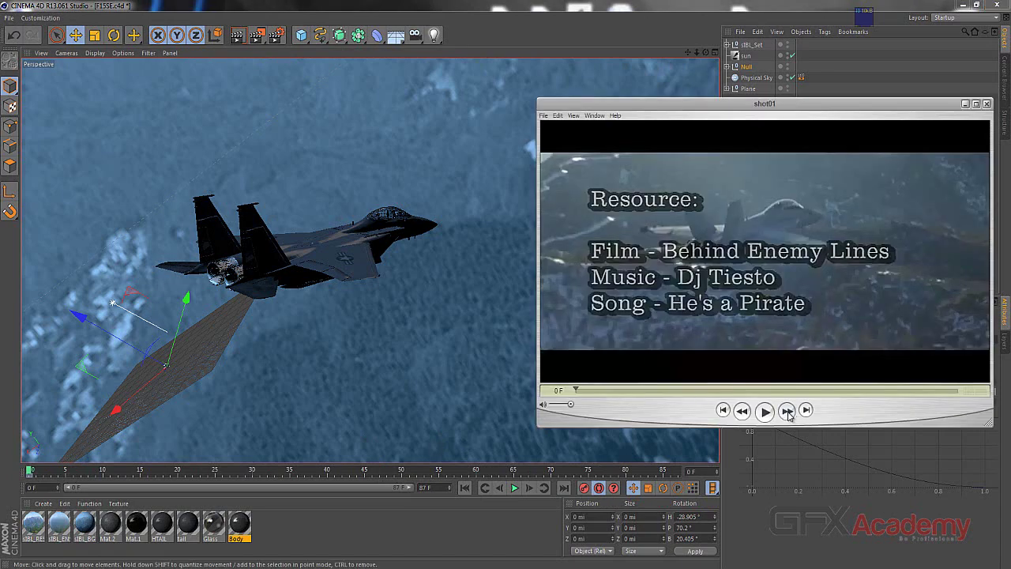
pyautogui.click(581, 391)
pyautogui.moveTo(581, 391); pyautogui.dragTo(586, 391)
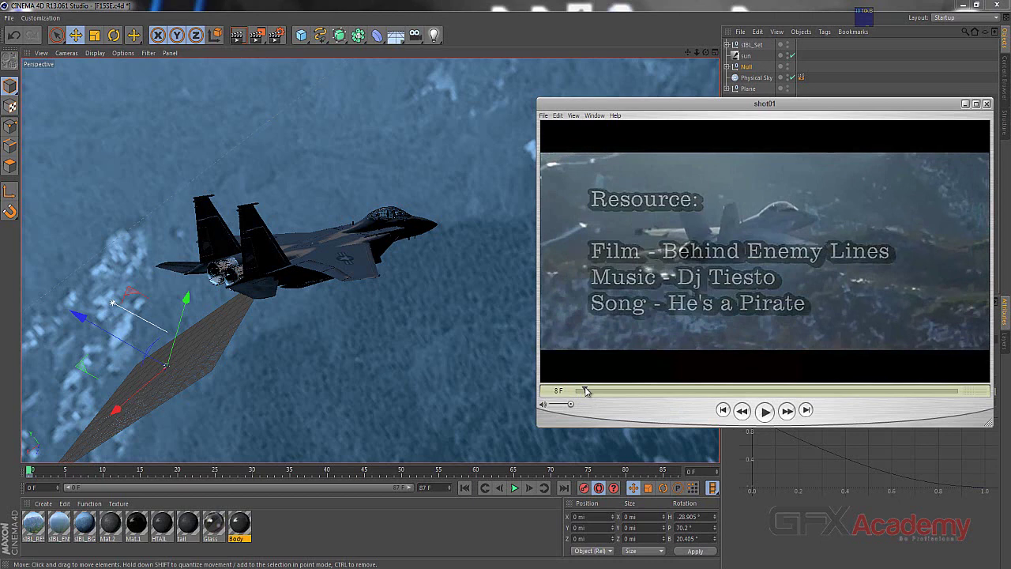
pyautogui.moveTo(585, 390)
pyautogui.mouseDown()
pyautogui.moveTo(600, 392)
pyautogui.moveTo(575, 390)
pyautogui.moveTo(600, 391)
pyautogui.mouseUp()
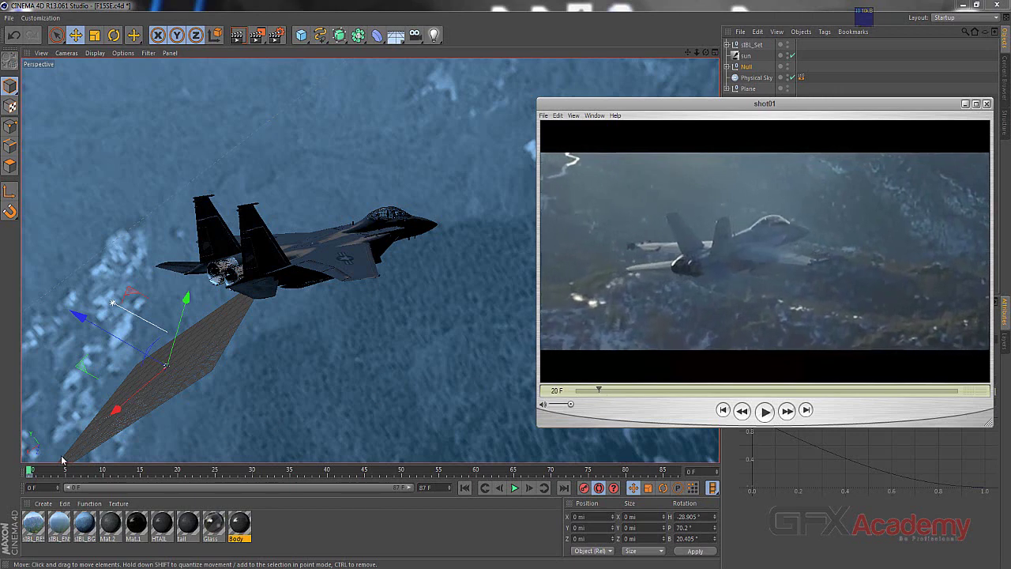
pyautogui.moveTo(30, 472); pyautogui.dragTo(180, 471)
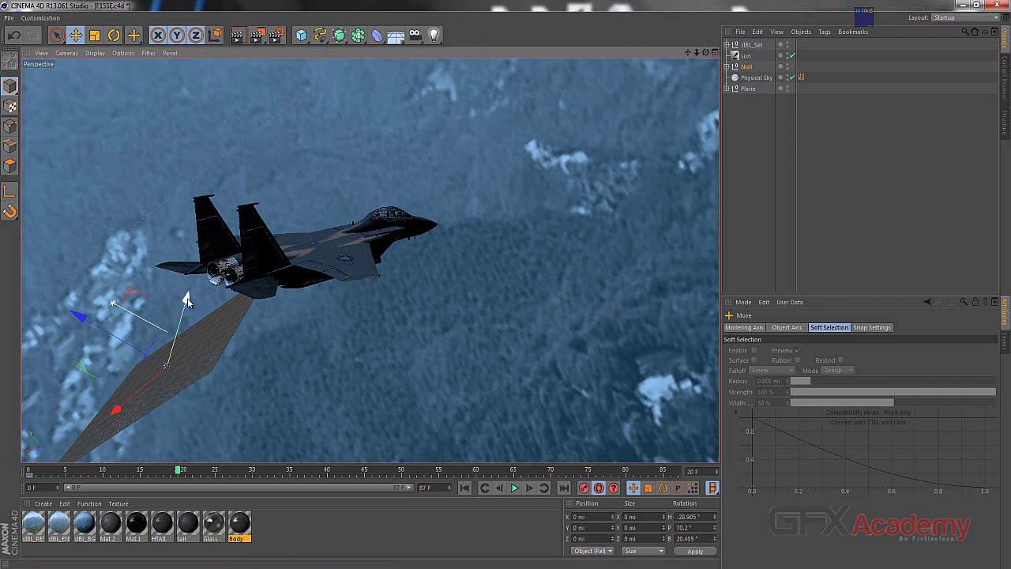
pyautogui.moveTo(187, 300); pyautogui.dragTo(190, 294)
# - Scrub and play back the jet's movement from frame 0, stop playback and return the timeline to frame 20
pyautogui.click(51, 469)
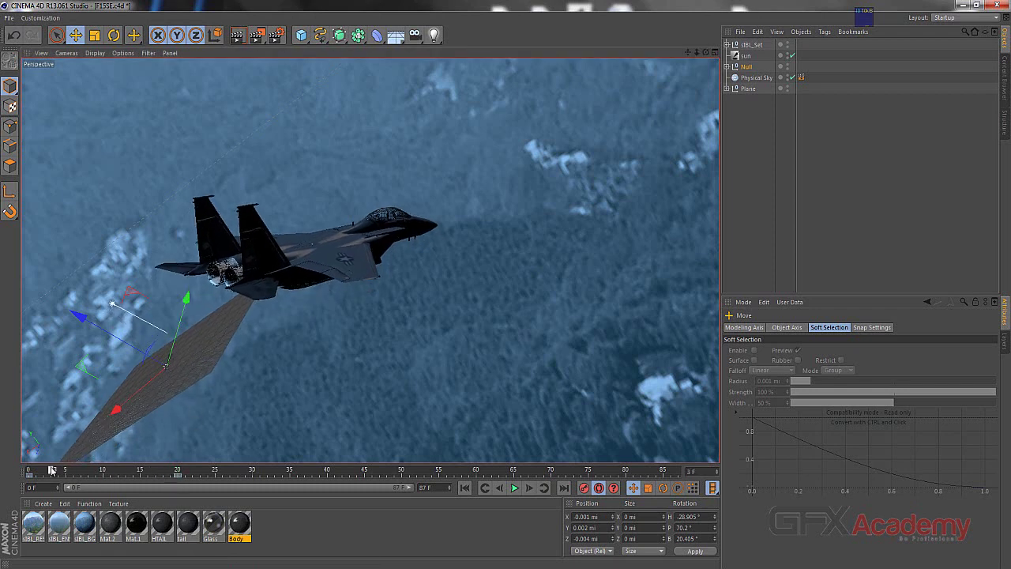
pyautogui.press('F8')
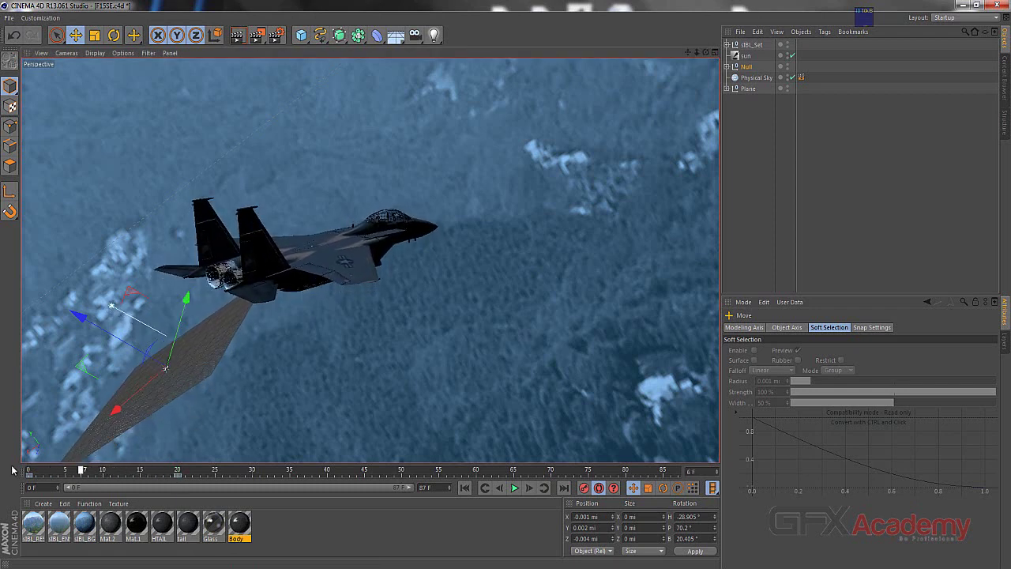
pyautogui.click(516, 488)
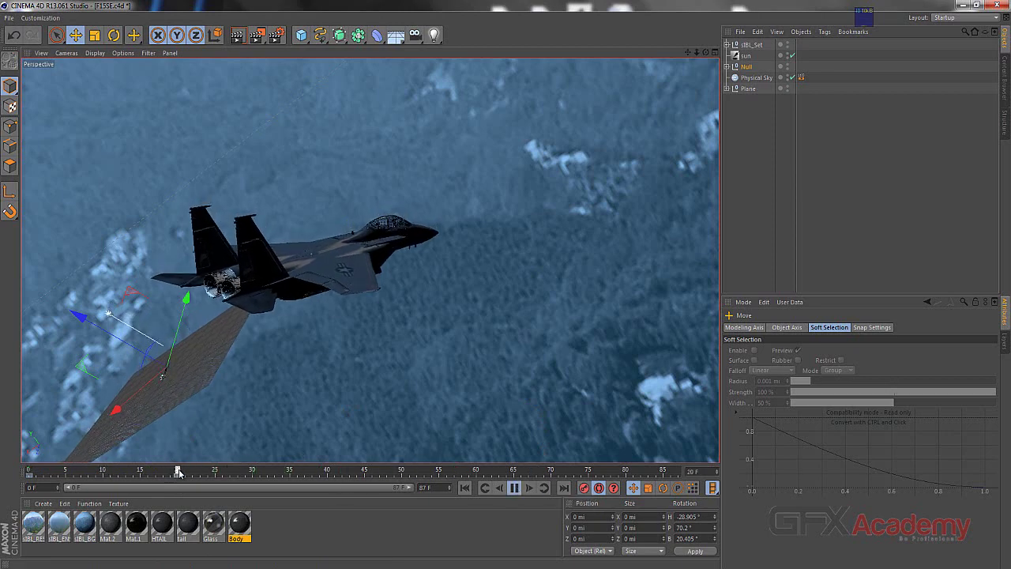
pyautogui.moveTo(179, 472); pyautogui.dragTo(511, 474)
pyautogui.click(512, 488)
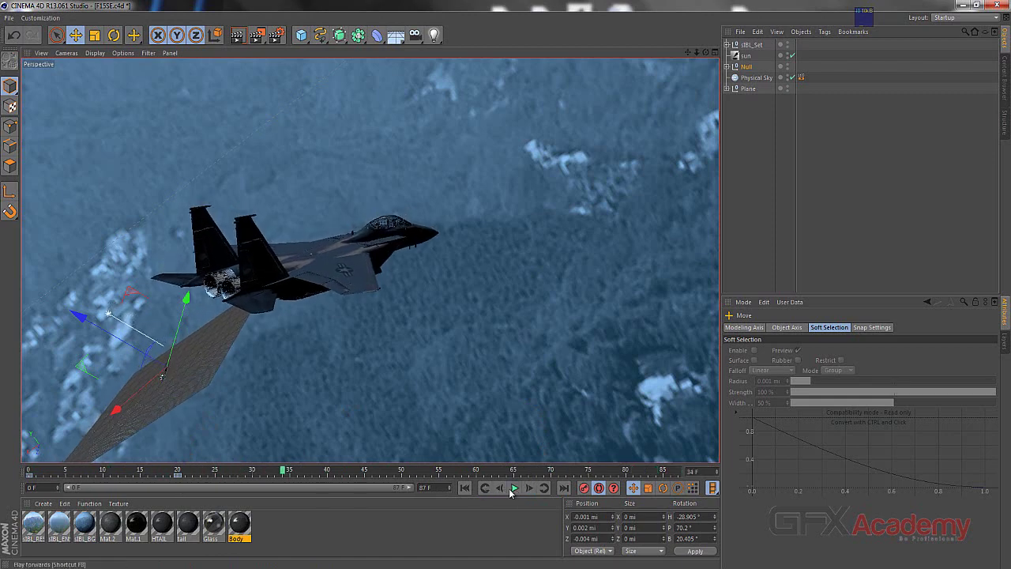
pyautogui.moveTo(282, 473); pyautogui.dragTo(179, 473)
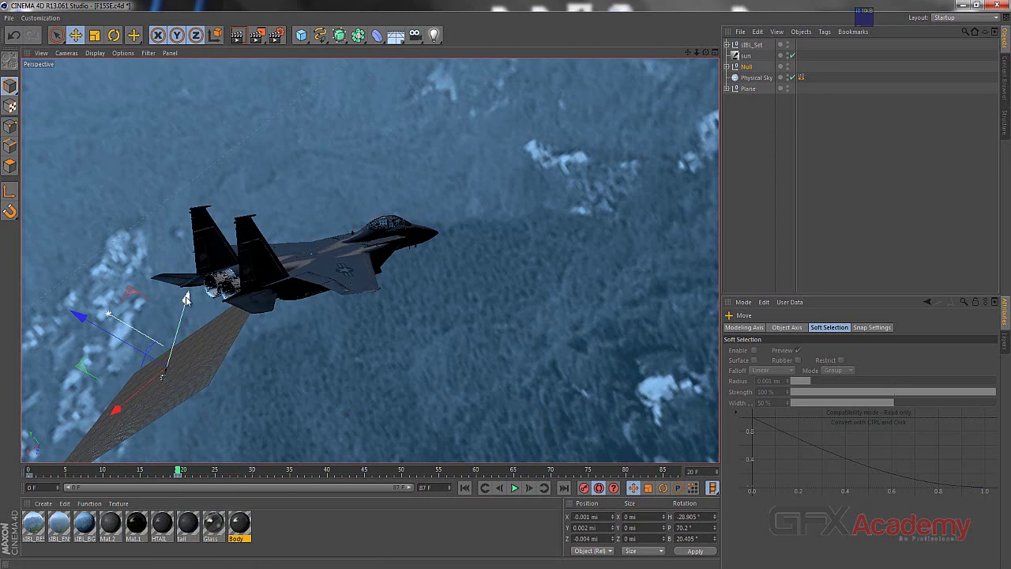
# - In the Null's coordinate attributes, set its X and Z positions to 0 mi at frame 20
pyautogui.click(742, 302)
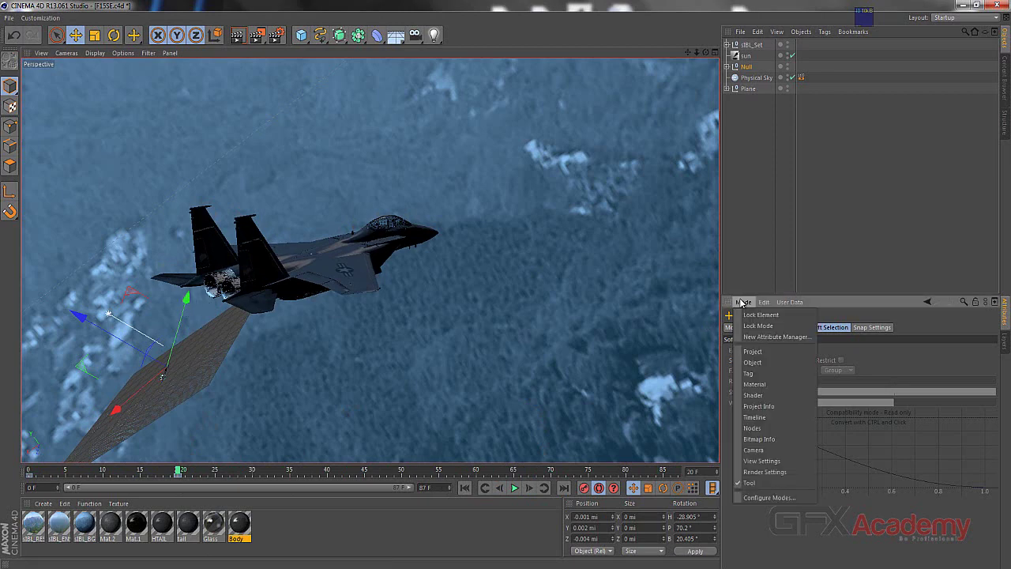
pyautogui.click(755, 362)
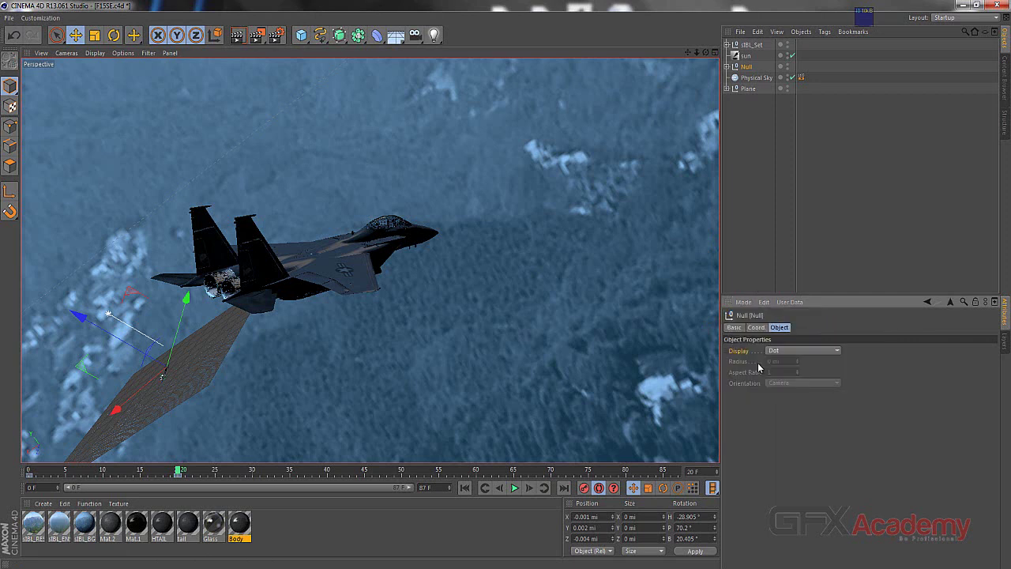
pyautogui.click(759, 328)
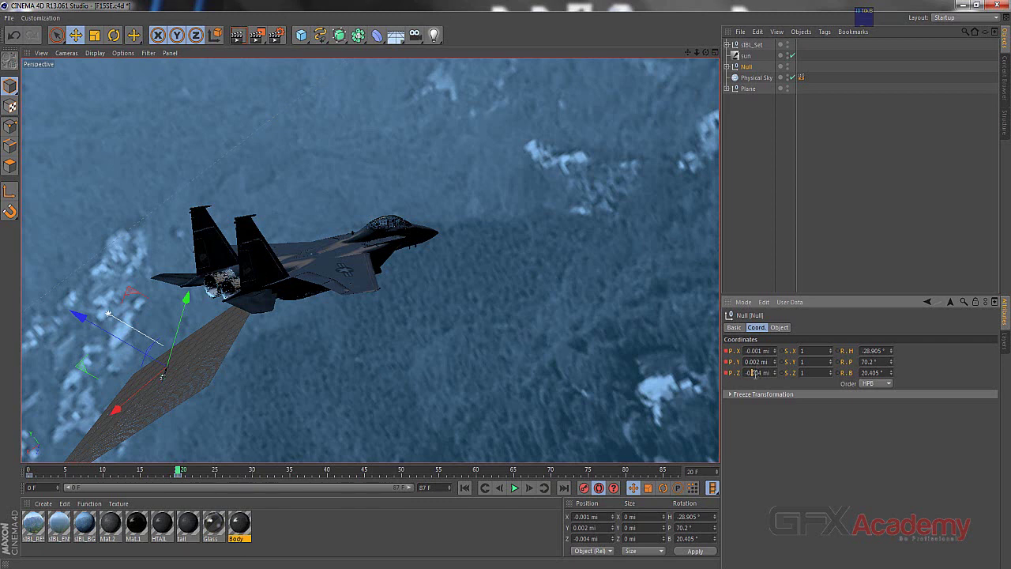
pyautogui.doubleClick(759, 351)
pyautogui.write('0')
pyautogui.press('Return')
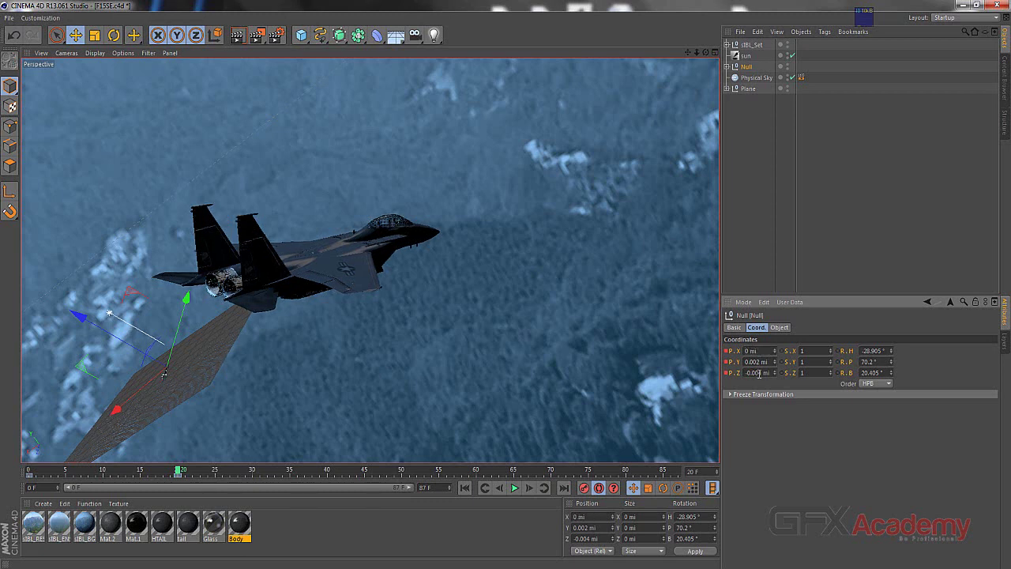
pyautogui.doubleClick(758, 373)
pyautogui.write('0')
pyautogui.press('Return')
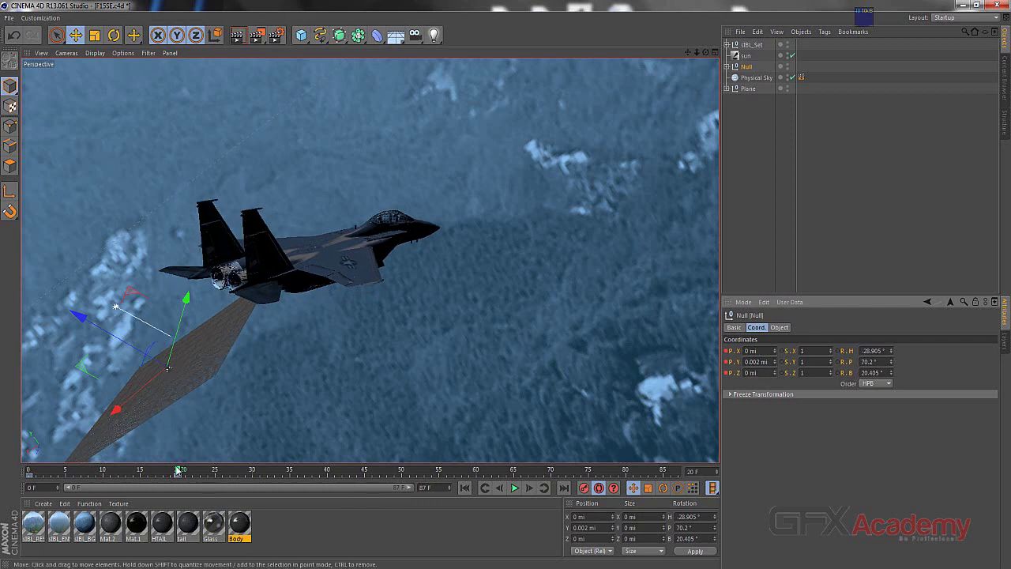
# - Play back the jet's movement from frame 0 and stop playback
pyautogui.moveTo(145, 471); pyautogui.dragTo(29, 471)
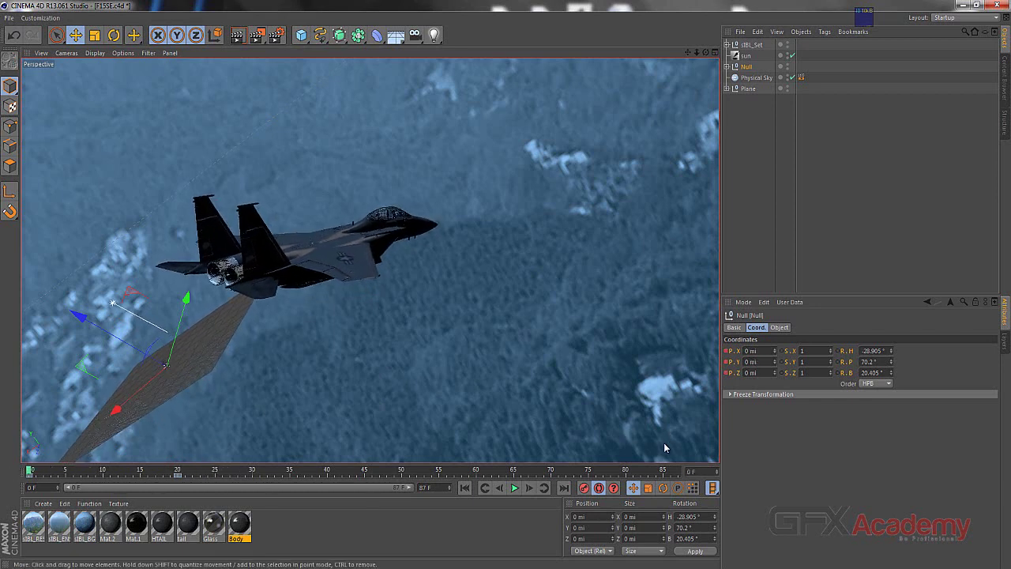
pyautogui.click(514, 488)
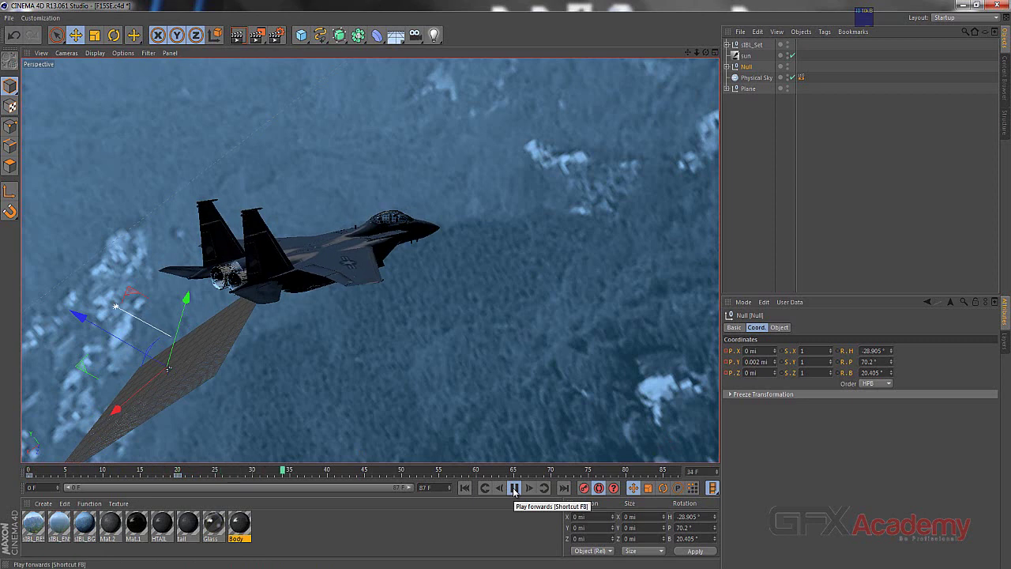
pyautogui.click(515, 488)
# - Set the Null's Y position to 0.001 mi at frame 20 and replay the movement from frame 0
pyautogui.moveTo(317, 472); pyautogui.dragTo(177, 471)
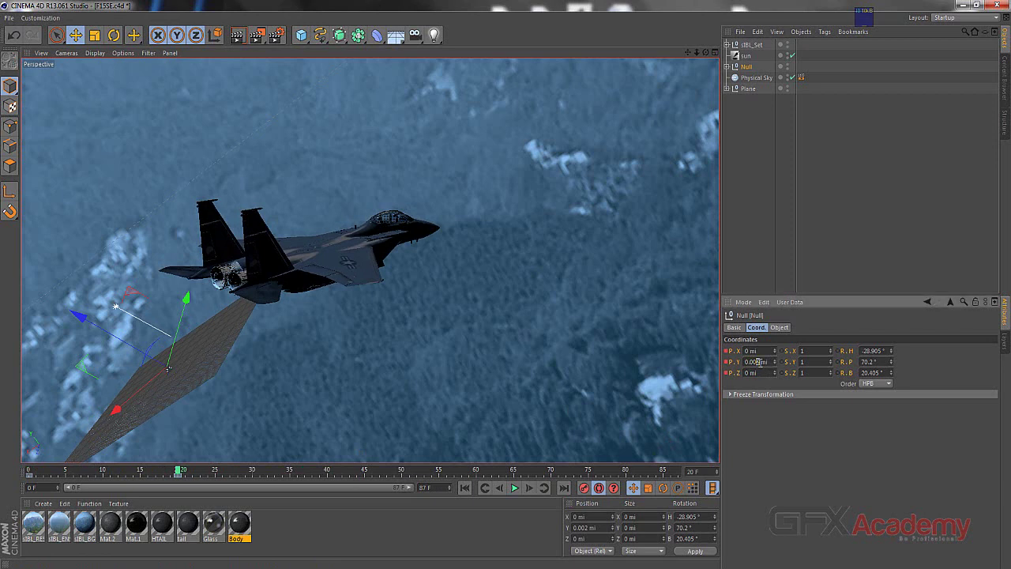
pyautogui.press('Return')
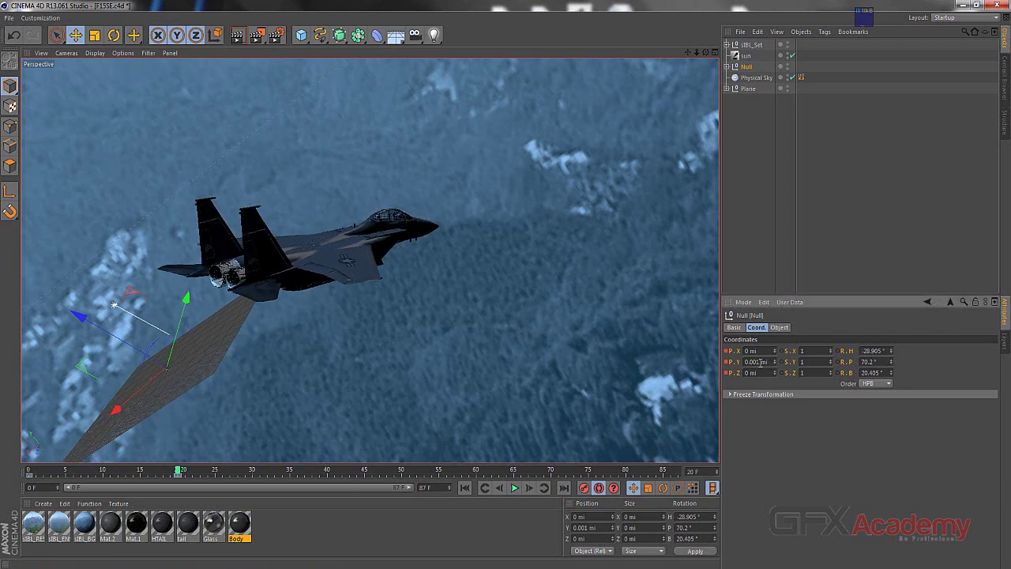
pyautogui.click(467, 489)
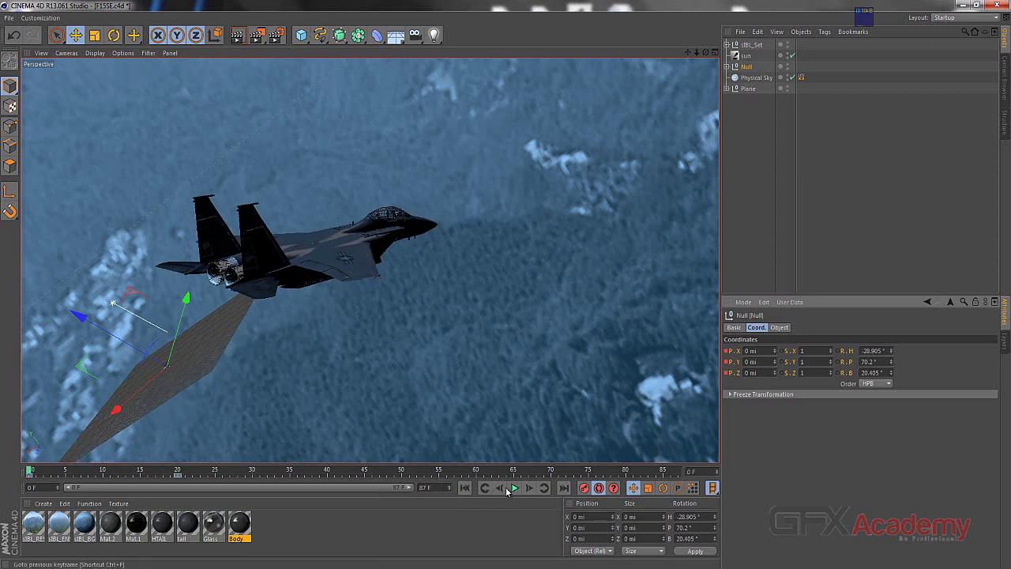
pyautogui.click(515, 488)
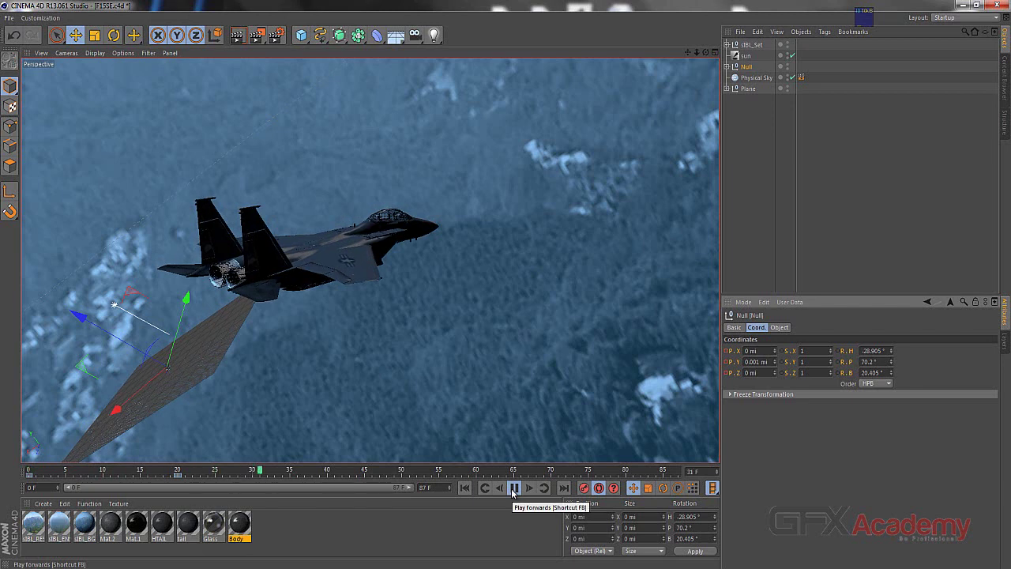
pyautogui.click(514, 488)
# - Check frame 30 of the reference clip and key the Null's Y position at frame 30
pyautogui.moveTo(268, 473)
pyautogui.mouseDown()
pyautogui.moveTo(27, 473)
pyautogui.moveTo(286, 472)
pyautogui.moveTo(220, 471)
pyautogui.moveTo(254, 471)
pyautogui.mouseUp()
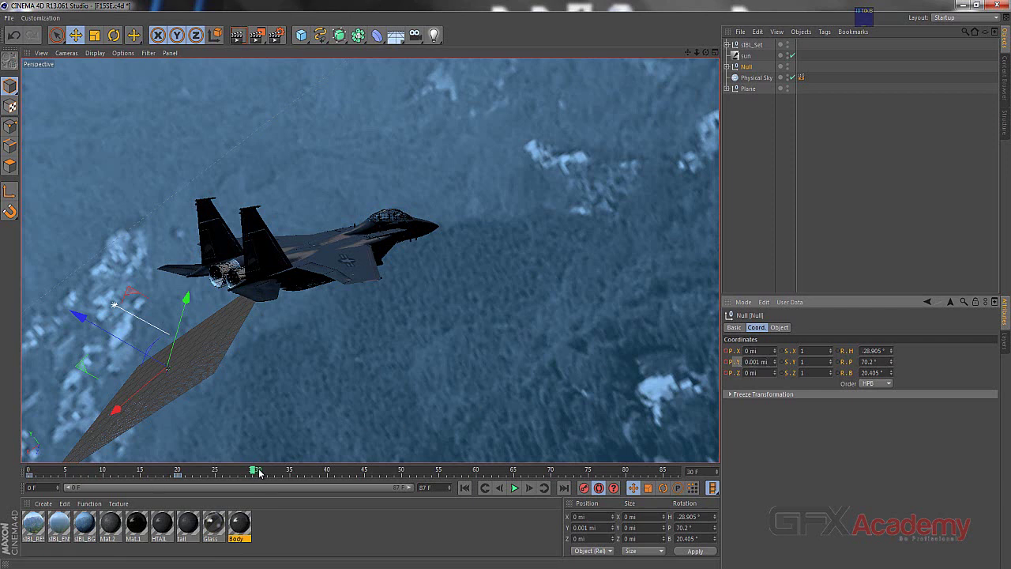
pyautogui.hotkey('alt', 'Tab')
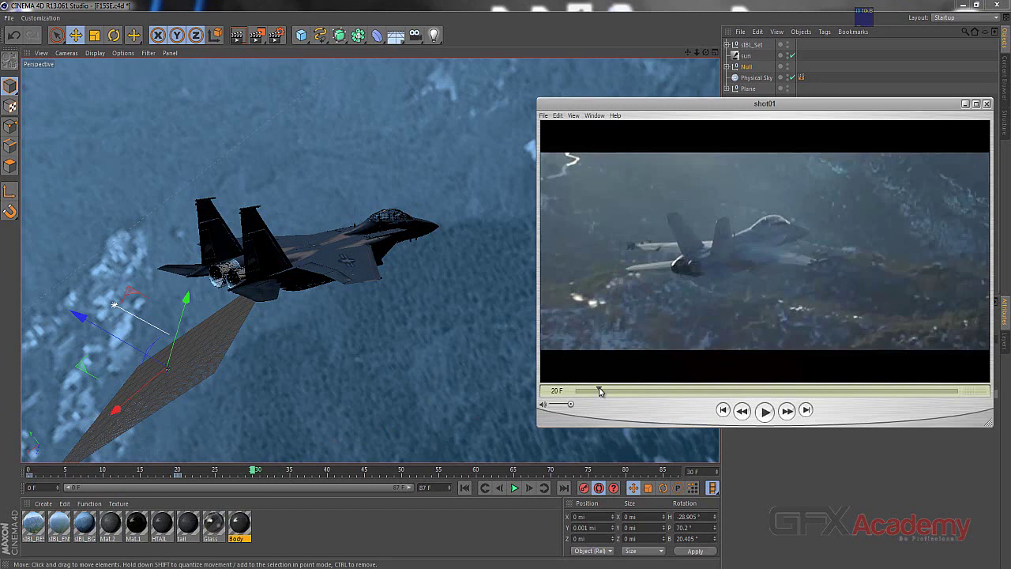
pyautogui.moveTo(599, 391)
pyautogui.mouseDown()
pyautogui.moveTo(622, 391)
pyautogui.moveTo(600, 391)
pyautogui.moveTo(610, 391)
pyautogui.mouseUp()
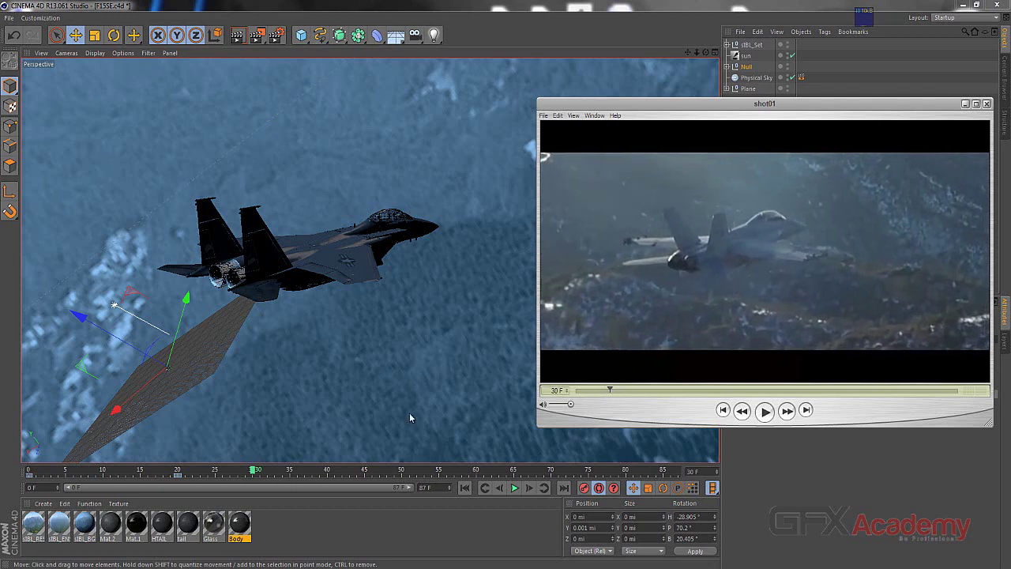
pyautogui.click(253, 472)
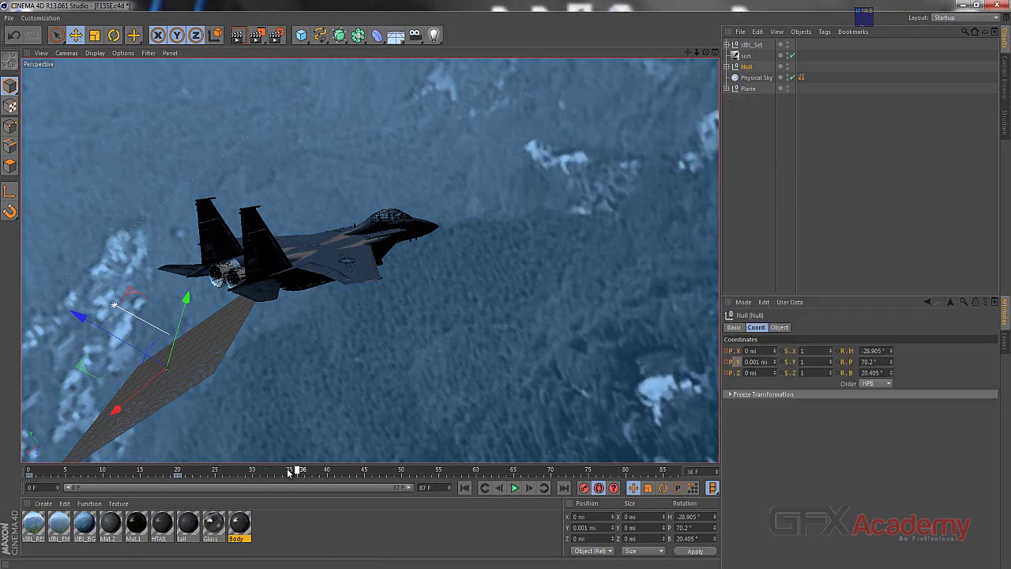
pyautogui.click(759, 362)
pyautogui.click(727, 362)
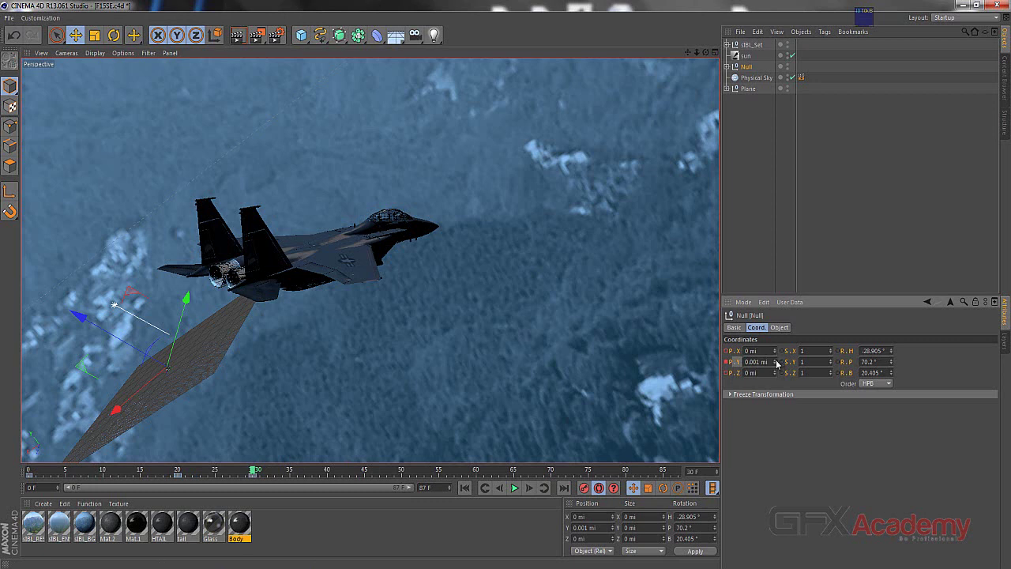
pyautogui.moveTo(777, 363); pyautogui.dragTo(778, 368)
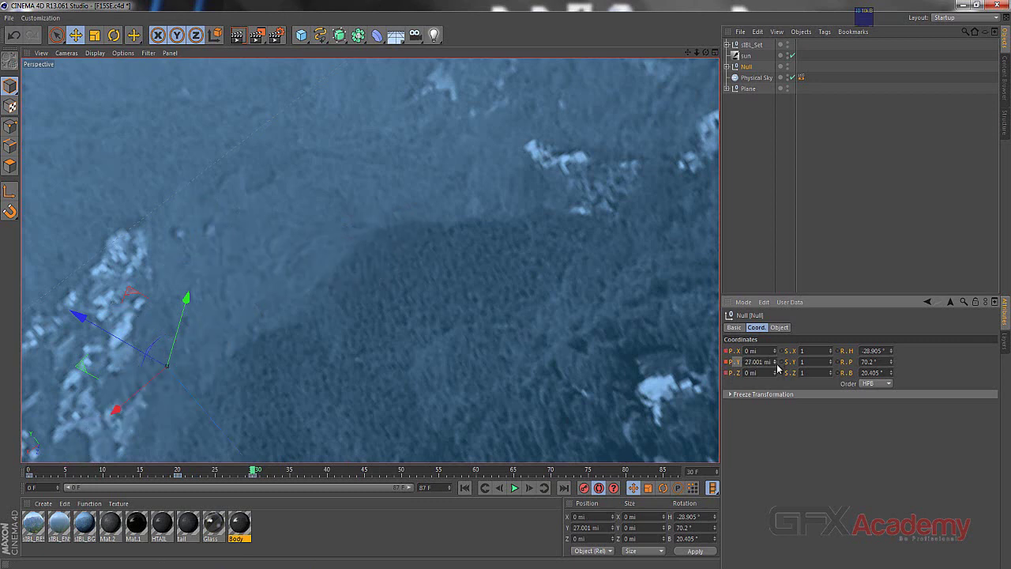
pyautogui.hotkey('ctrl', 'z')
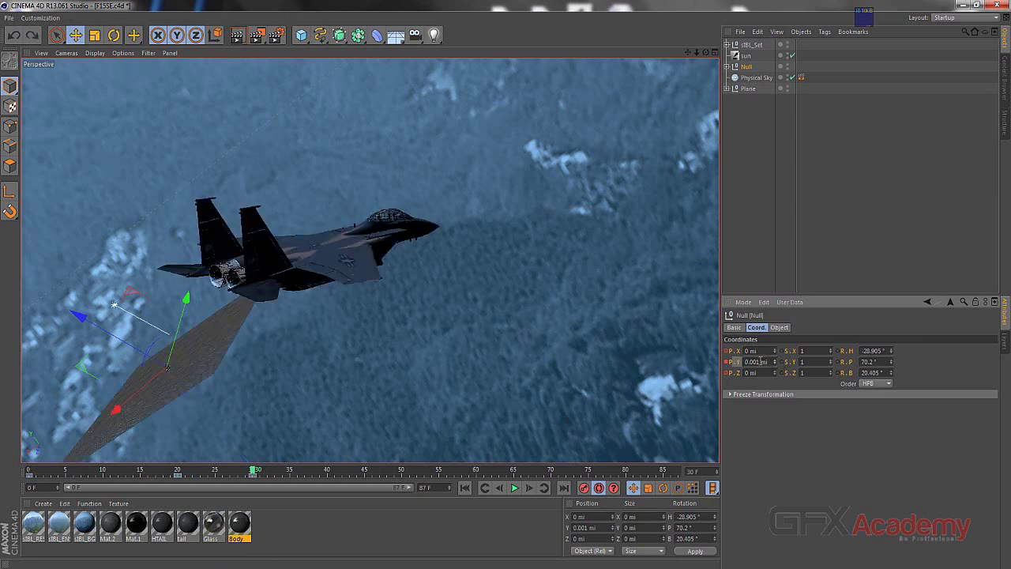
pyautogui.click(775, 365)
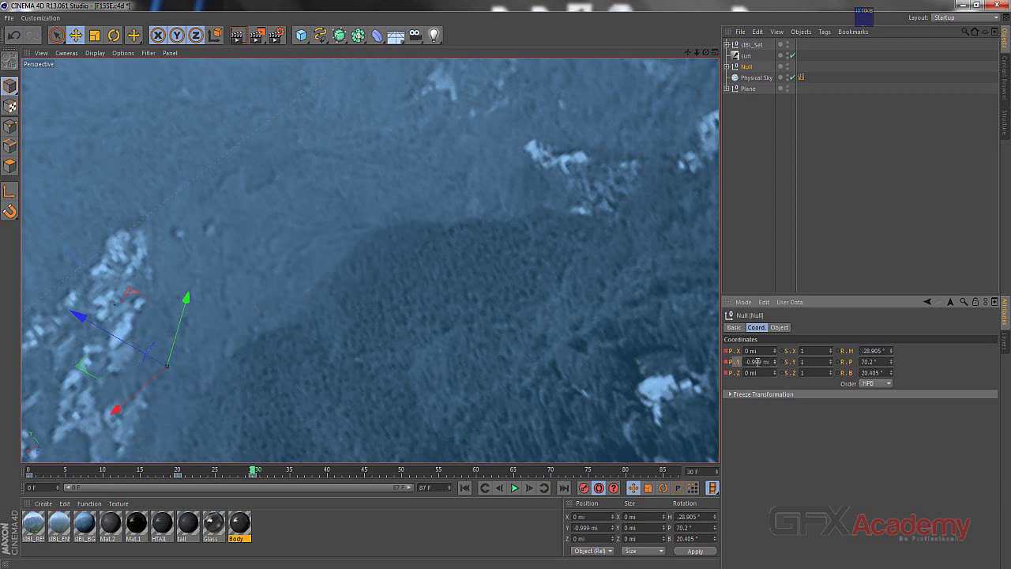
pyautogui.click(774, 360)
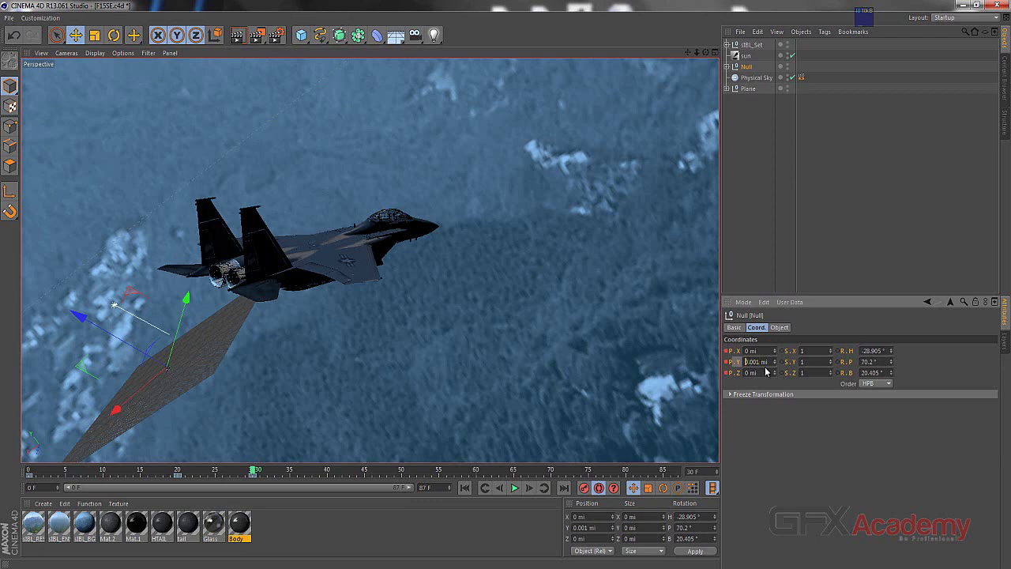
# - Set the Null's Y position to 0 mi at frame 30
pyautogui.write('-')
pyautogui.press('Return')
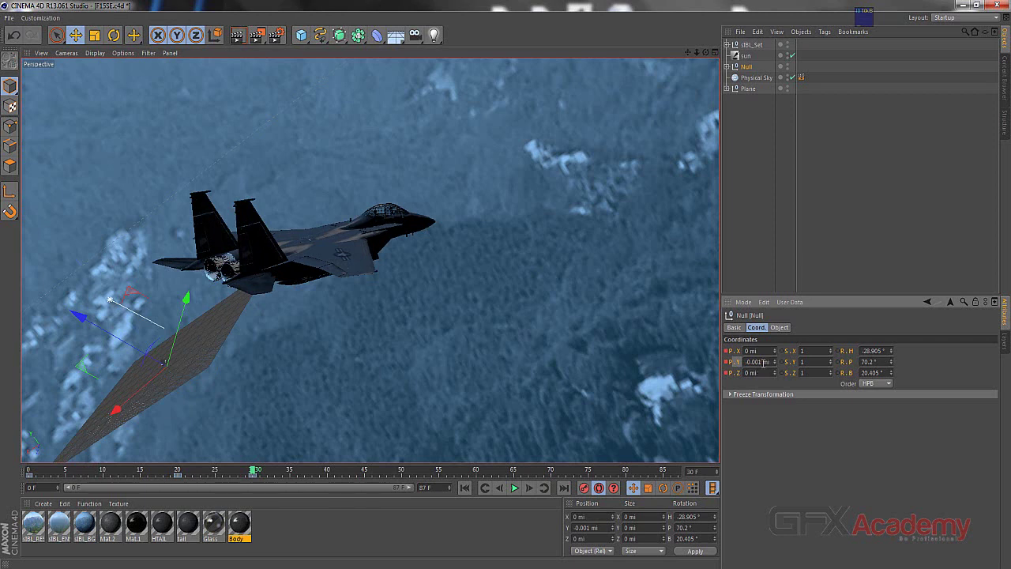
pyautogui.doubleClick(763, 362)
pyautogui.write('0')
pyautogui.press('Return')
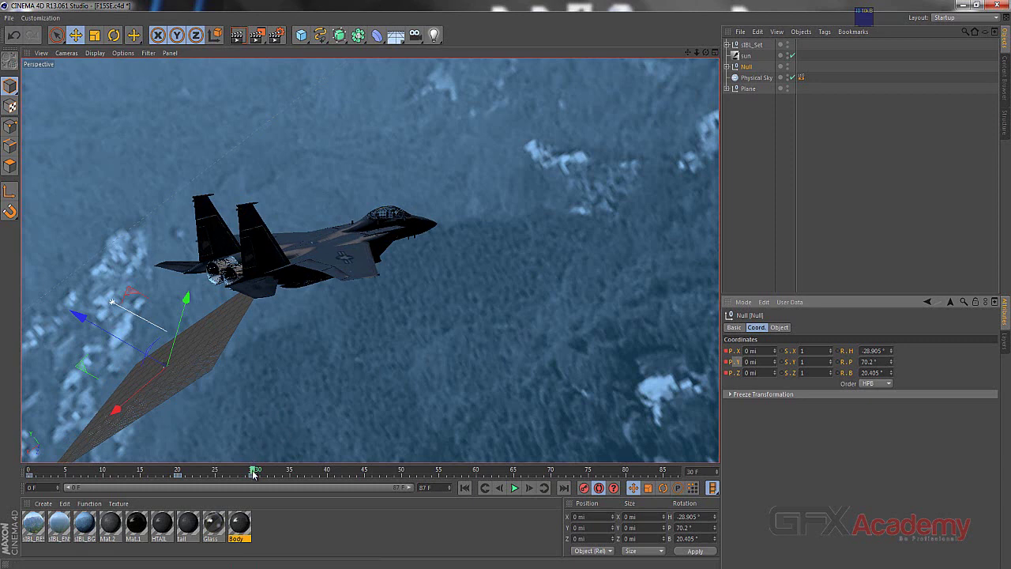
# - Examine the jet's motion in the reference clip around frames 29 to 31 and advance the clip to frame 42
pyautogui.moveTo(253, 471)
pyautogui.mouseDown()
pyautogui.moveTo(59, 472)
pyautogui.moveTo(277, 470)
pyautogui.moveTo(260, 469)
pyautogui.mouseUp()
pyautogui.hotkey('alt', 'Tab')
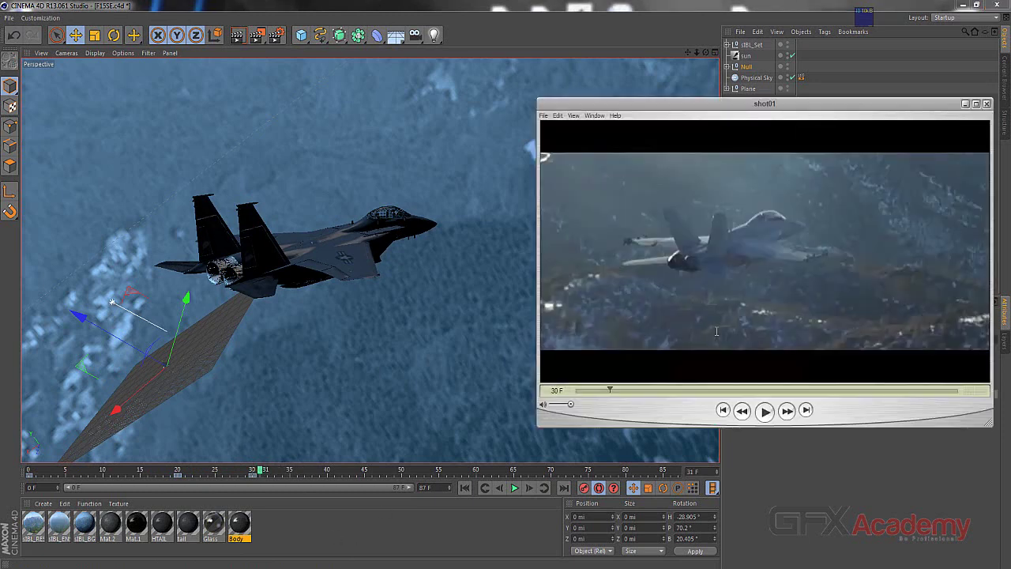
pyautogui.moveTo(575, 390); pyautogui.dragTo(607, 393)
pyautogui.press('Left')
pyautogui.moveTo(610, 392)
pyautogui.mouseDown()
pyautogui.moveTo(634, 392)
pyautogui.moveTo(613, 392)
pyautogui.mouseUp()
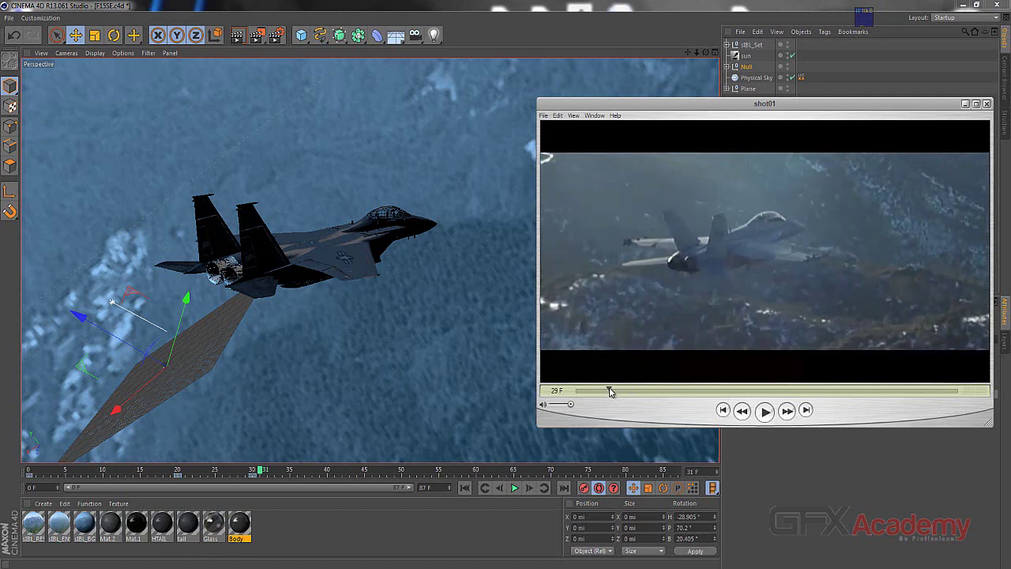
pyautogui.moveTo(607, 392); pyautogui.dragTo(612, 392)
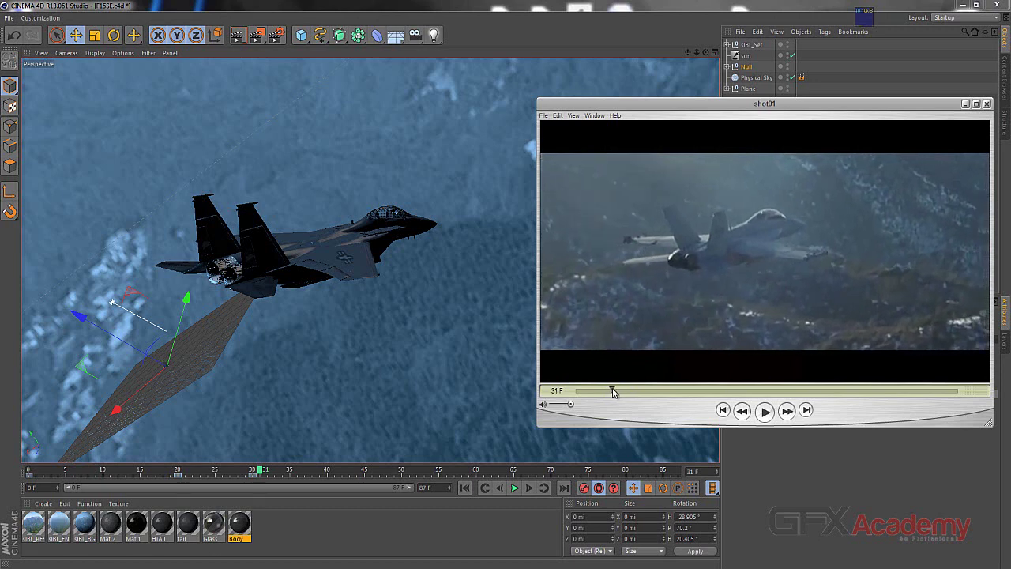
pyautogui.moveTo(615, 392); pyautogui.dragTo(624, 392)
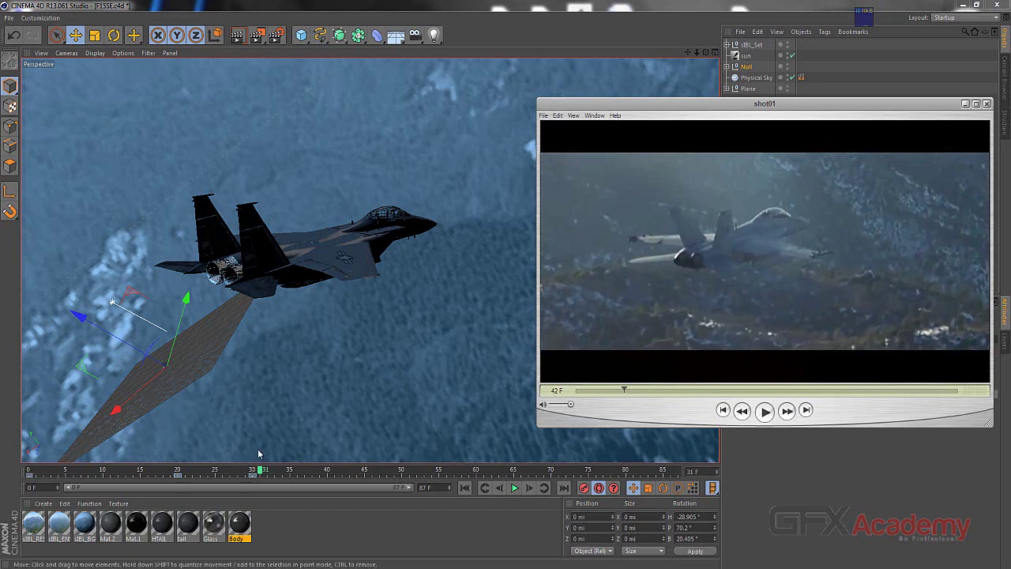
# - Key the Null's unchanged Y position at frame 42 and scrub through the timeline to review the movement
pyautogui.click(297, 472)
pyautogui.moveTo(297, 473); pyautogui.dragTo(344, 472)
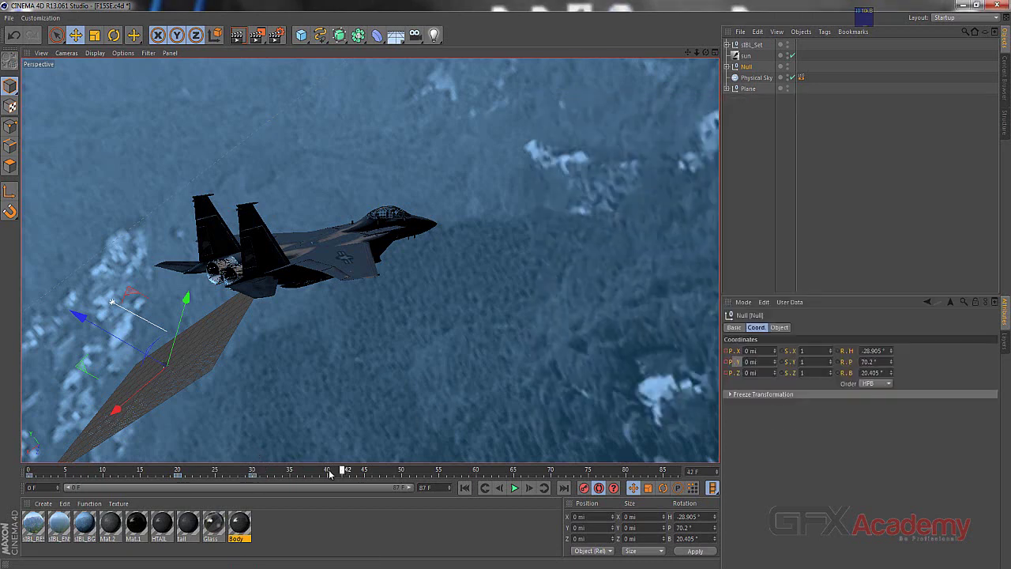
pyautogui.click(727, 362)
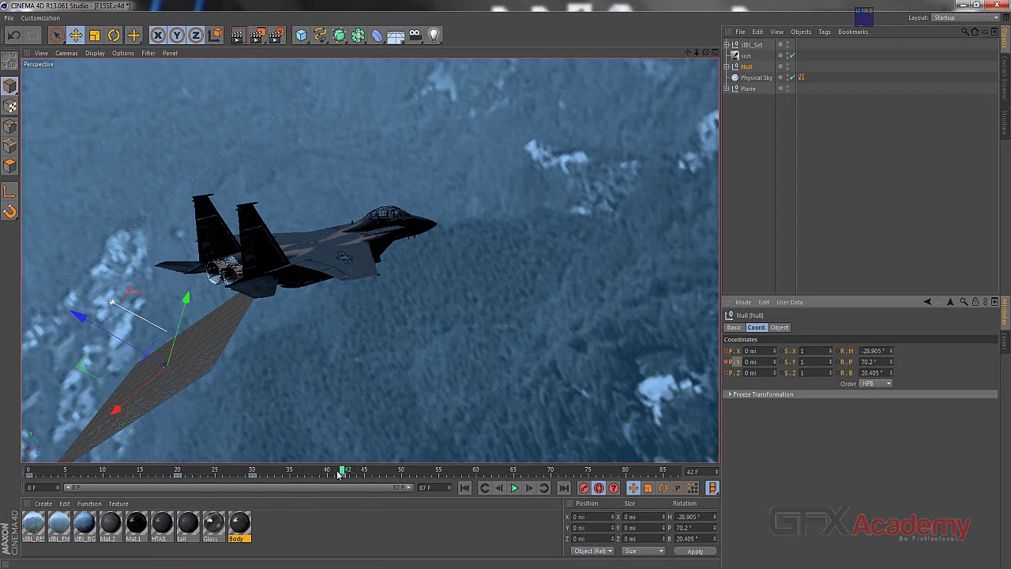
pyautogui.click(194, 472)
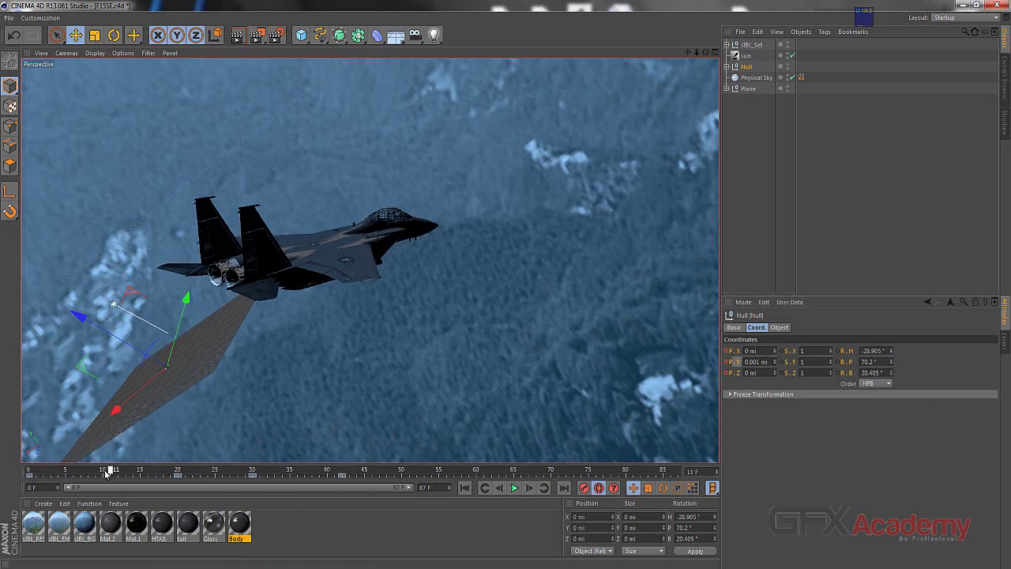
pyautogui.moveTo(216, 473); pyautogui.dragTo(371, 470)
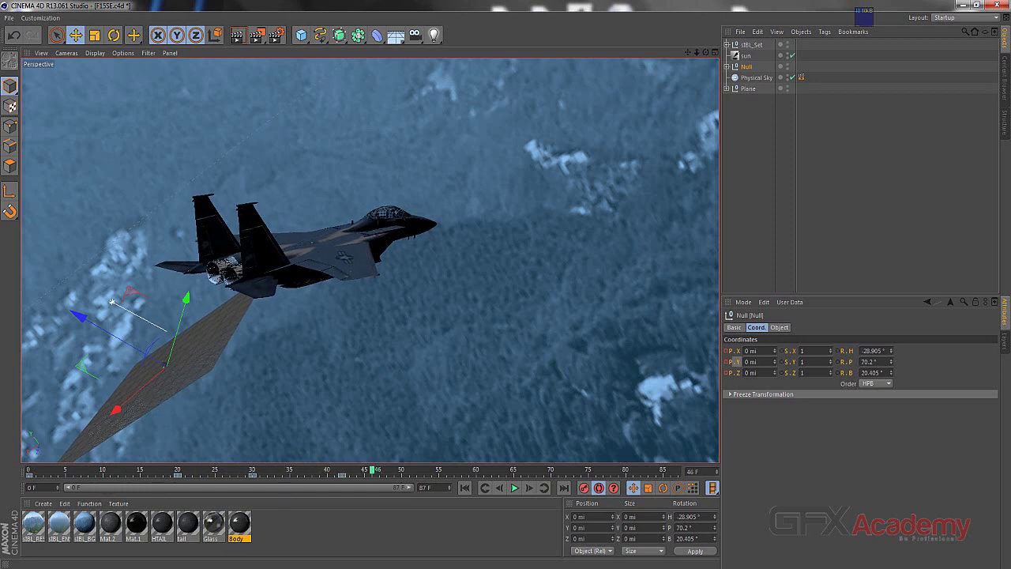
# - Move the reference clip's window closer to the jet and compare clip frames 41 and 42 with the scene at frame 42
pyautogui.hotkey('alt', 'Tab')
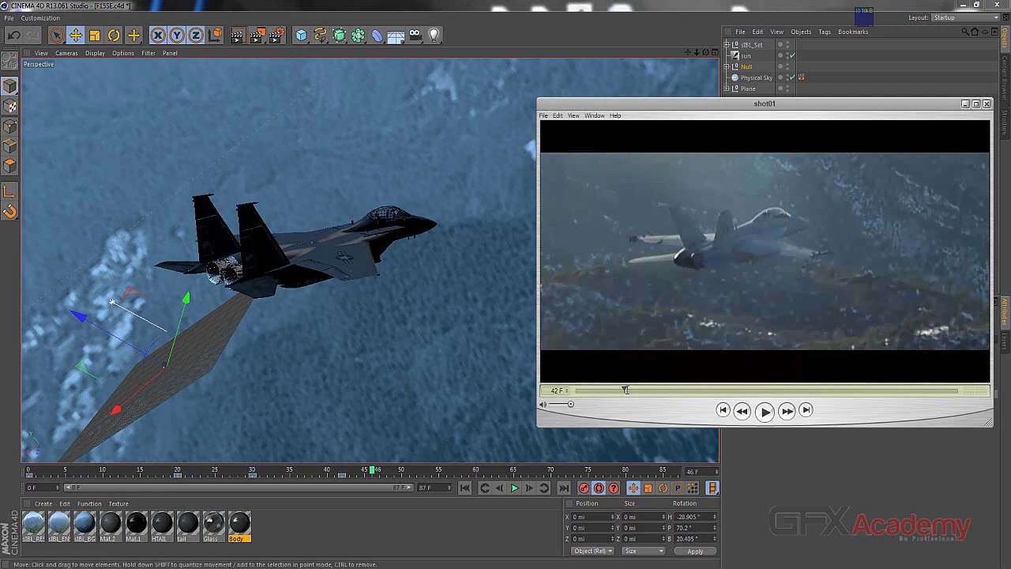
pyautogui.press('Left')
pyautogui.moveTo(656, 106); pyautogui.dragTo(529, 106)
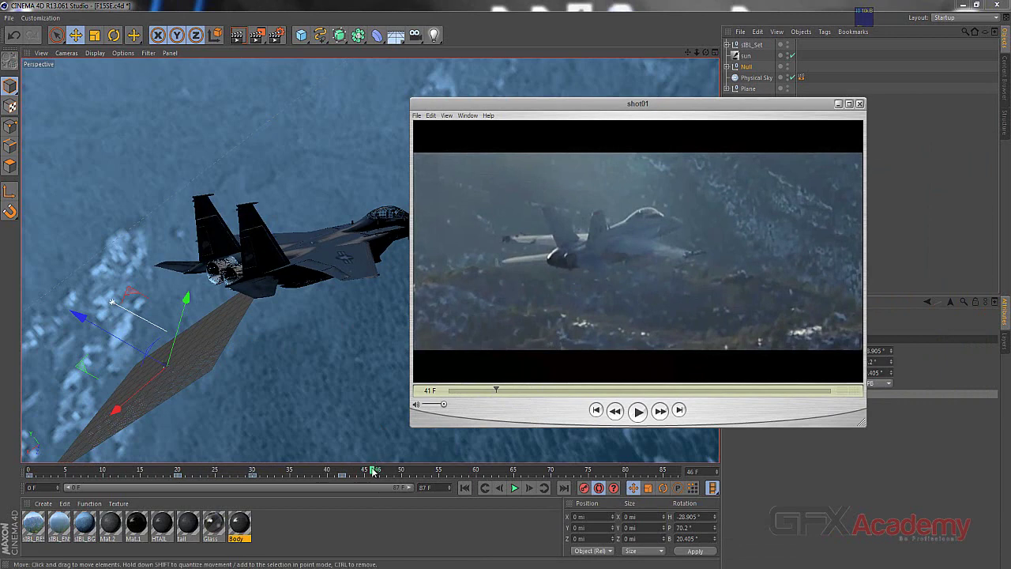
pyautogui.moveTo(366, 471); pyautogui.dragTo(338, 467)
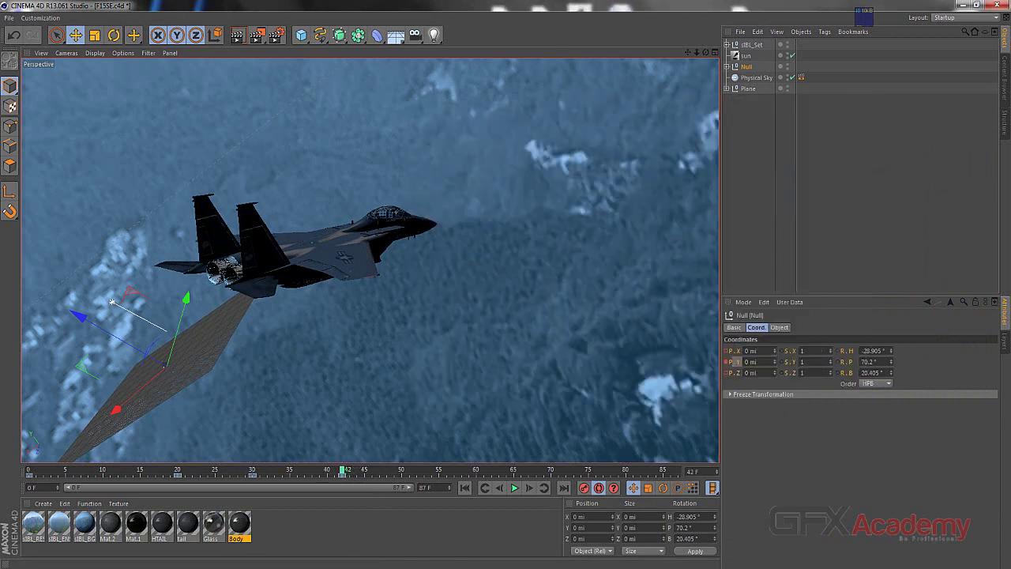
pyautogui.hotkey('alt', 'Tab')
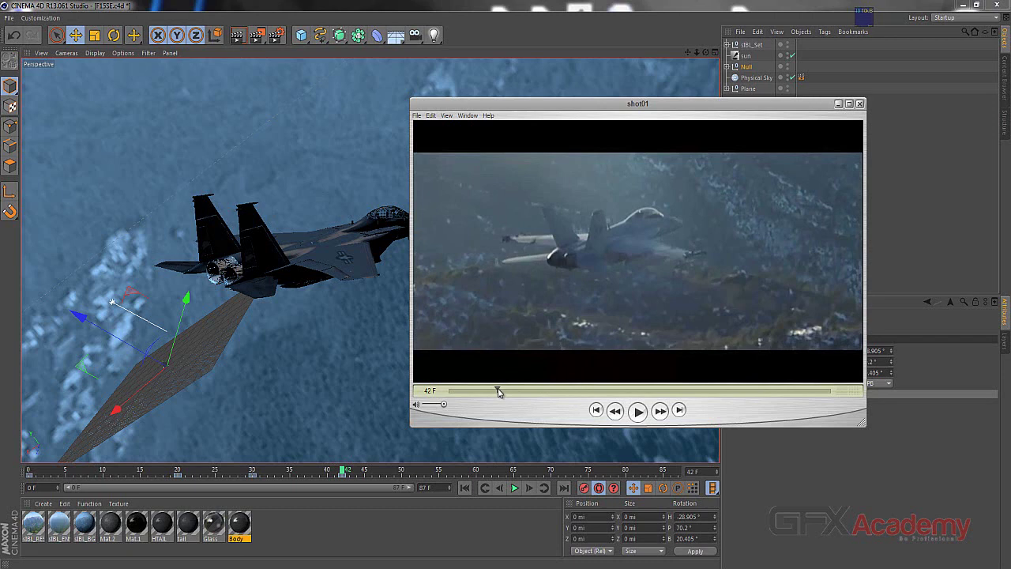
pyautogui.moveTo(499, 391)
pyautogui.mouseDown()
pyautogui.moveTo(519, 392)
pyautogui.moveTo(496, 391)
pyautogui.mouseUp()
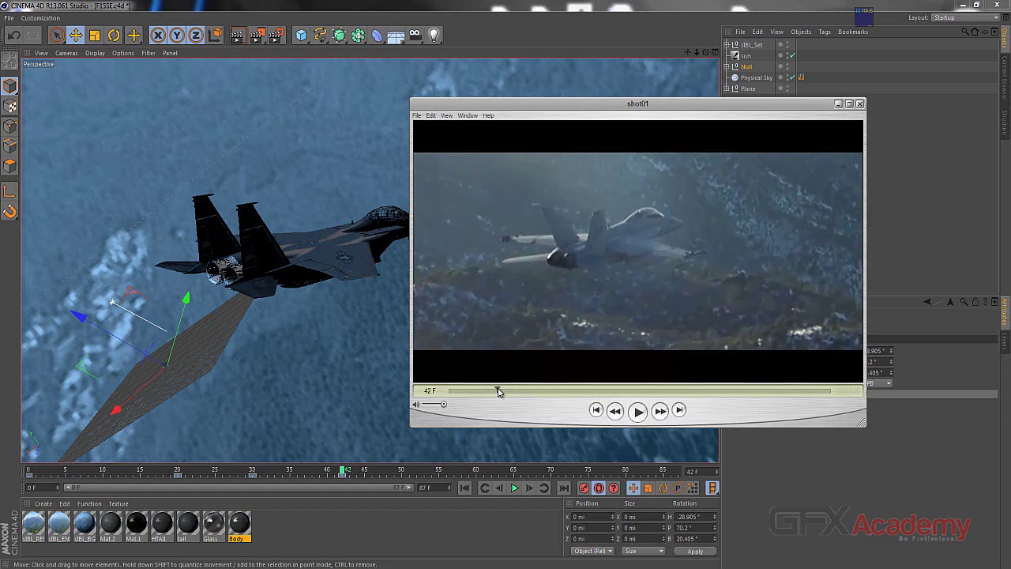
# - Advance the reference clip to frame 51 and move the scene's timeline to frame 50 for comparison
pyautogui.moveTo(498, 391); pyautogui.dragTo(509, 390)
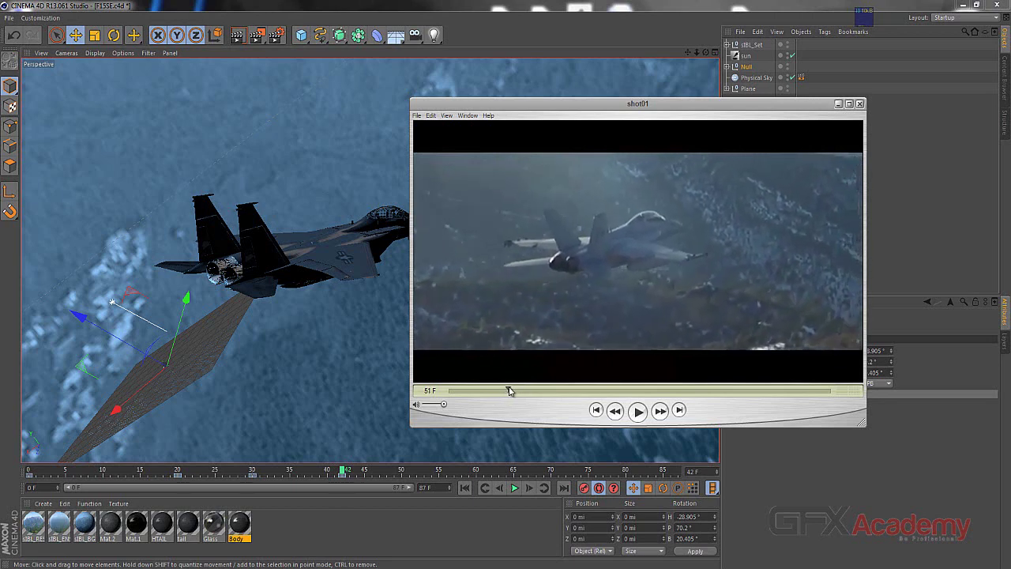
pyautogui.click(345, 472)
pyautogui.moveTo(345, 471); pyautogui.dragTo(404, 471)
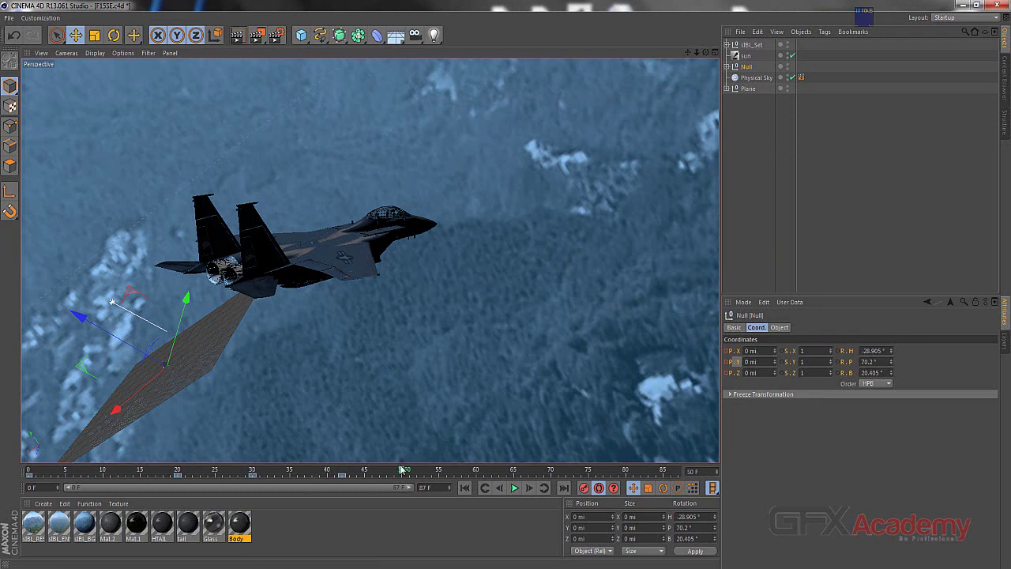
# - Copy the Null's position key from frame 20, paste it at frame 50 and select the pasted key
pyautogui.moveTo(403, 472); pyautogui.dragTo(181, 472)
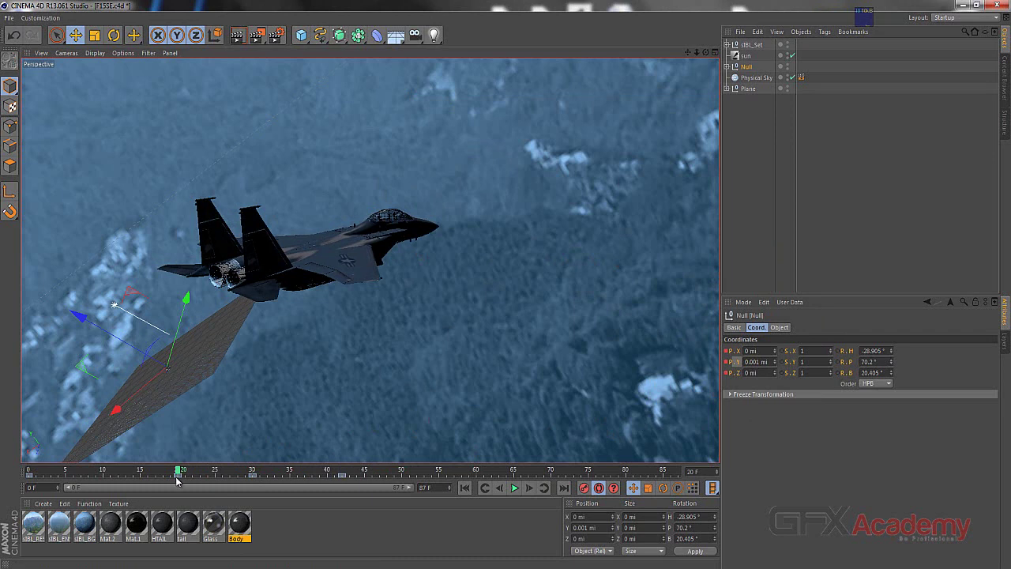
pyautogui.click(181, 474)
pyautogui.rightClick(181, 476)
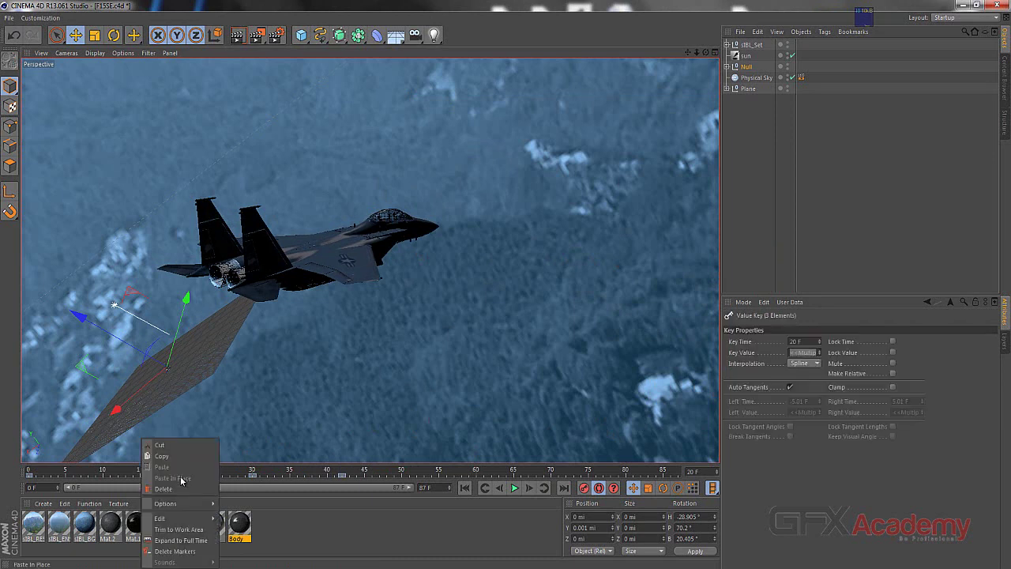
pyautogui.click(176, 457)
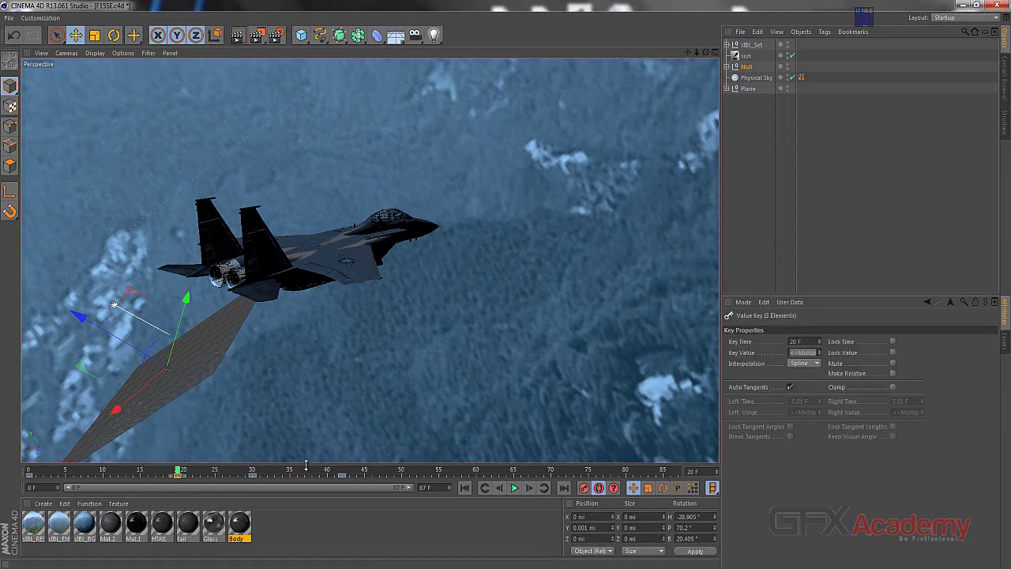
pyautogui.click(372, 470)
pyautogui.moveTo(389, 471)
pyautogui.mouseDown()
pyautogui.moveTo(420, 471)
pyautogui.moveTo(403, 476)
pyautogui.mouseUp()
pyautogui.rightClick(403, 476)
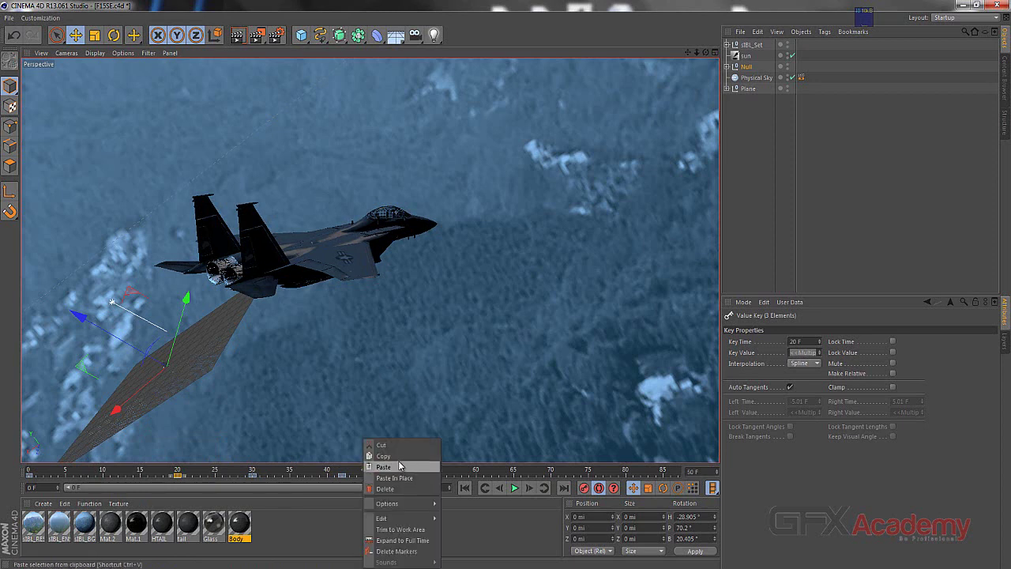
pyautogui.click(390, 465)
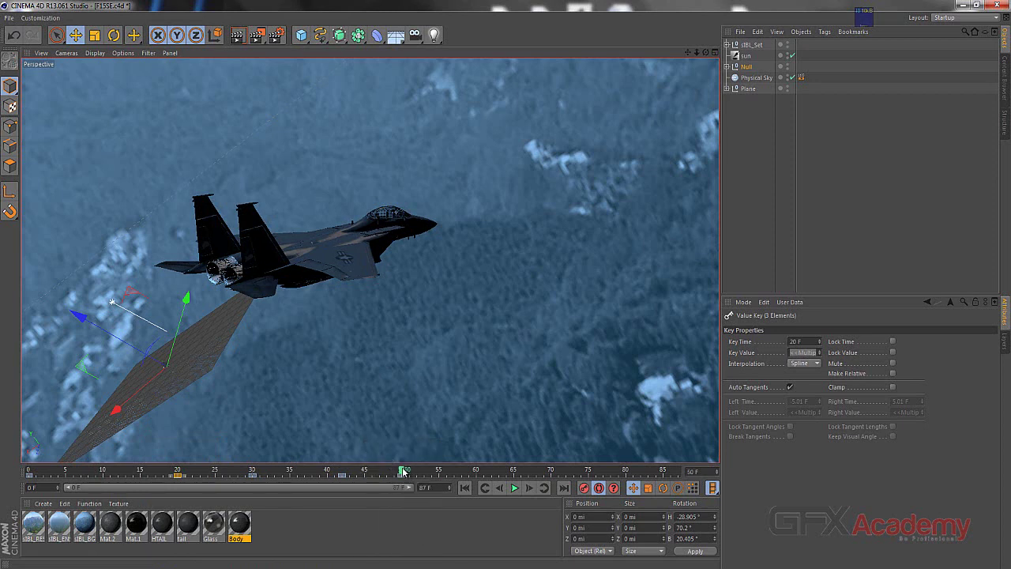
pyautogui.moveTo(403, 471)
pyautogui.mouseDown()
pyautogui.moveTo(312, 472)
pyautogui.moveTo(403, 473)
pyautogui.mouseUp()
pyautogui.click(398, 475)
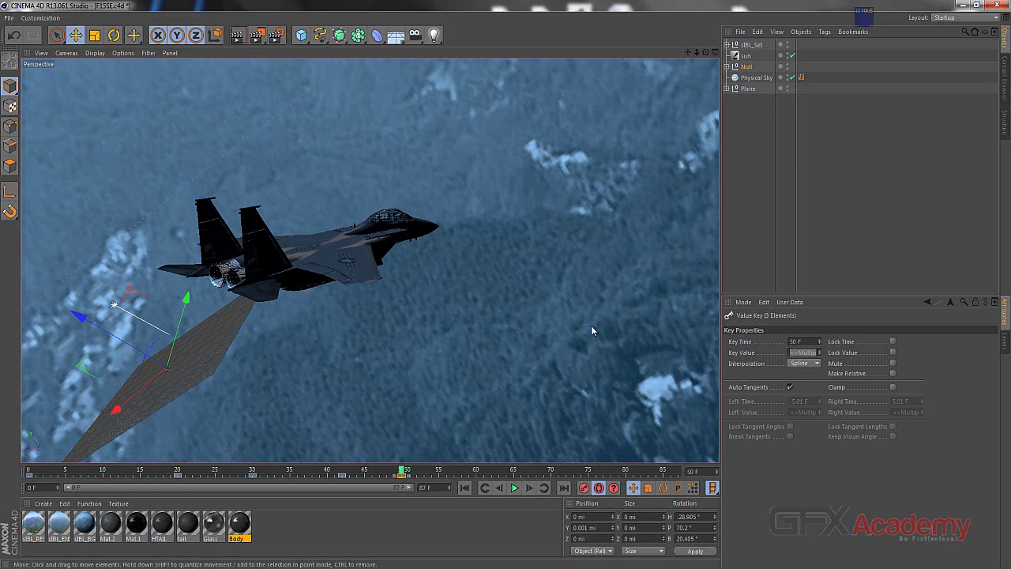
# - Try a Y position of 0 mi for the Null at frame 50, and undo the change
pyautogui.click(744, 302)
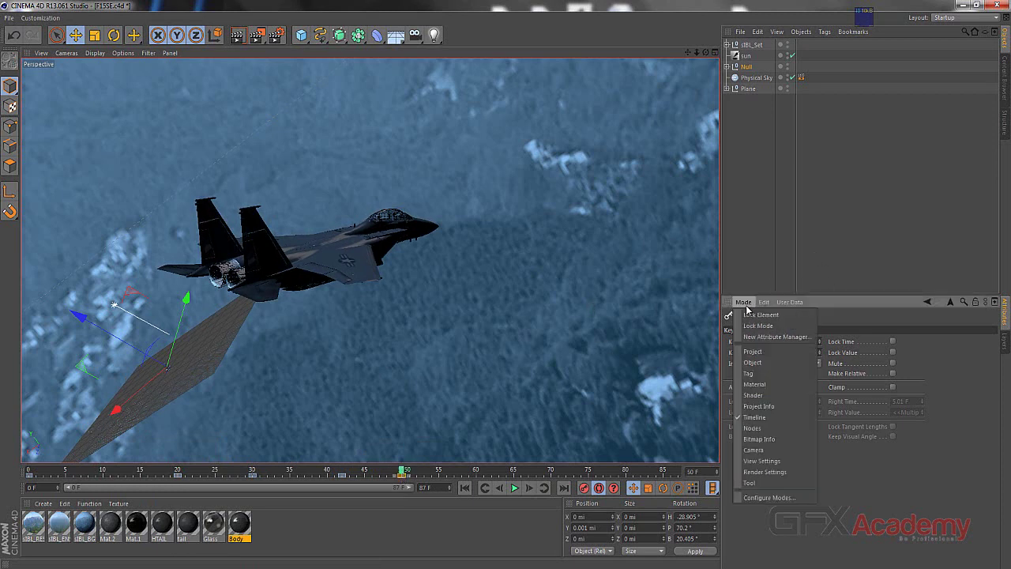
pyautogui.click(752, 361)
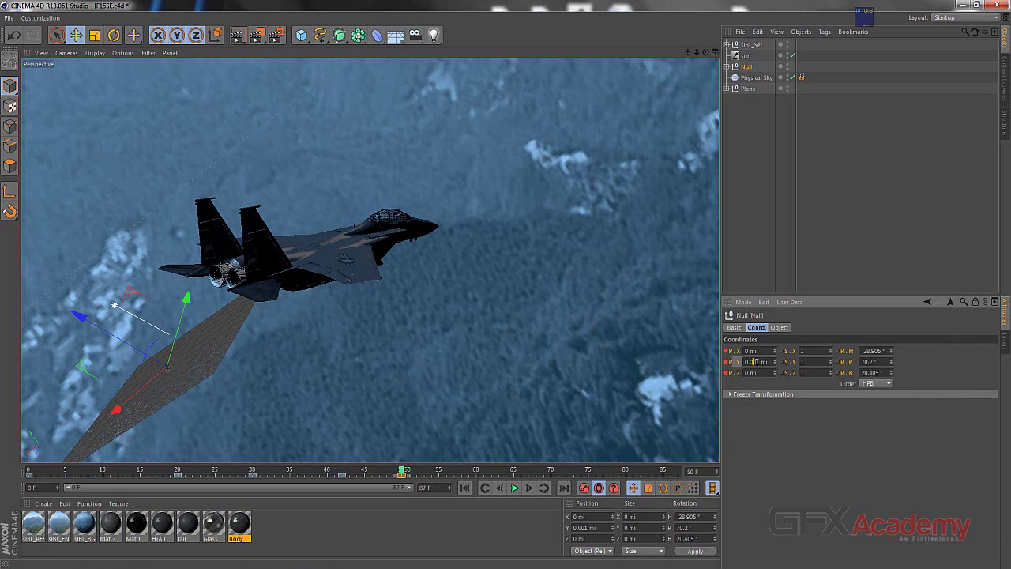
pyautogui.write('0')
pyautogui.press('Return')
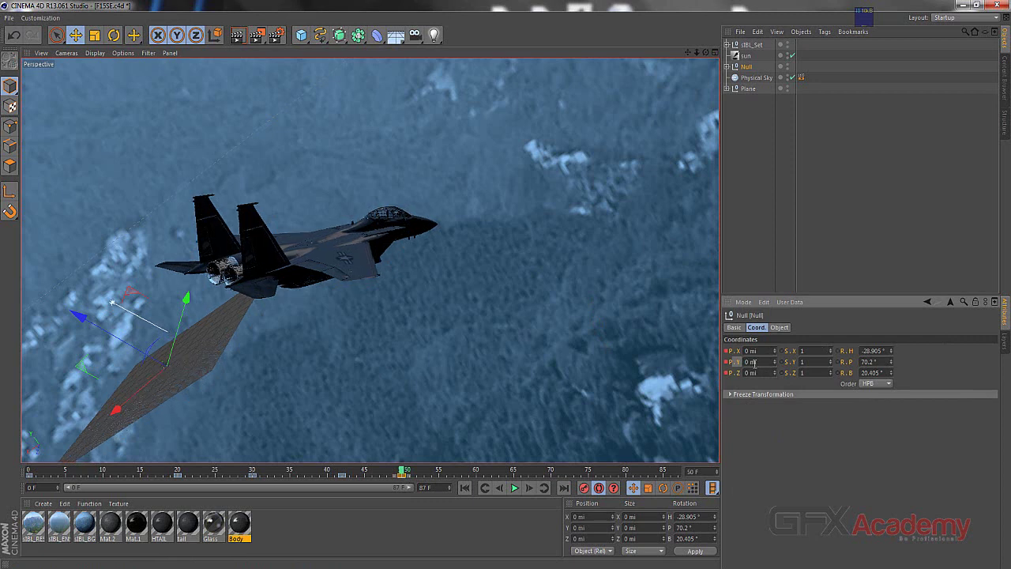
pyautogui.hotkey('ctrl', 'z')
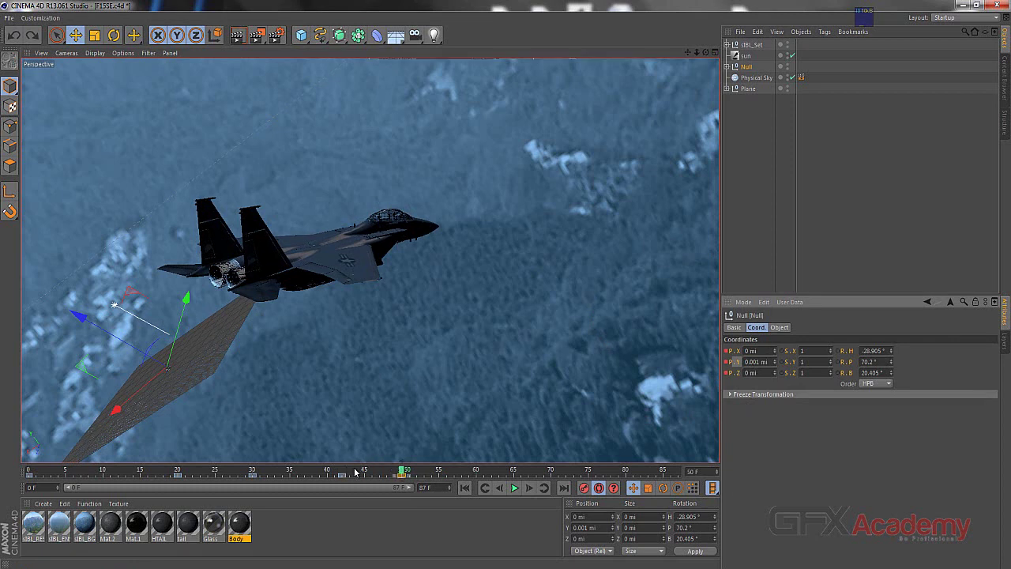
# - Play the animation from the first frame to check the jet's movement with the pasted key
pyautogui.click(329, 470)
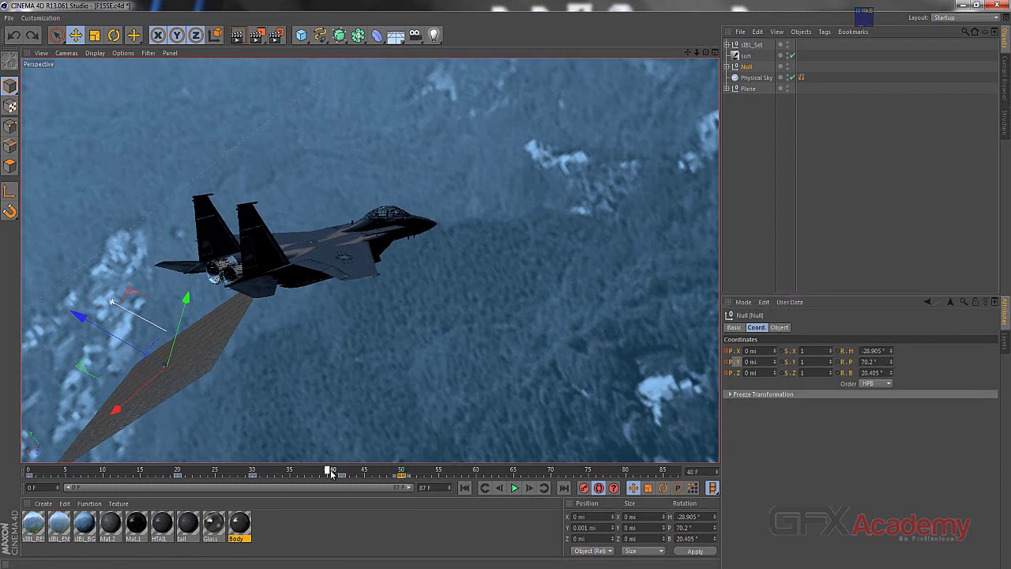
pyautogui.click(464, 488)
pyautogui.click(515, 488)
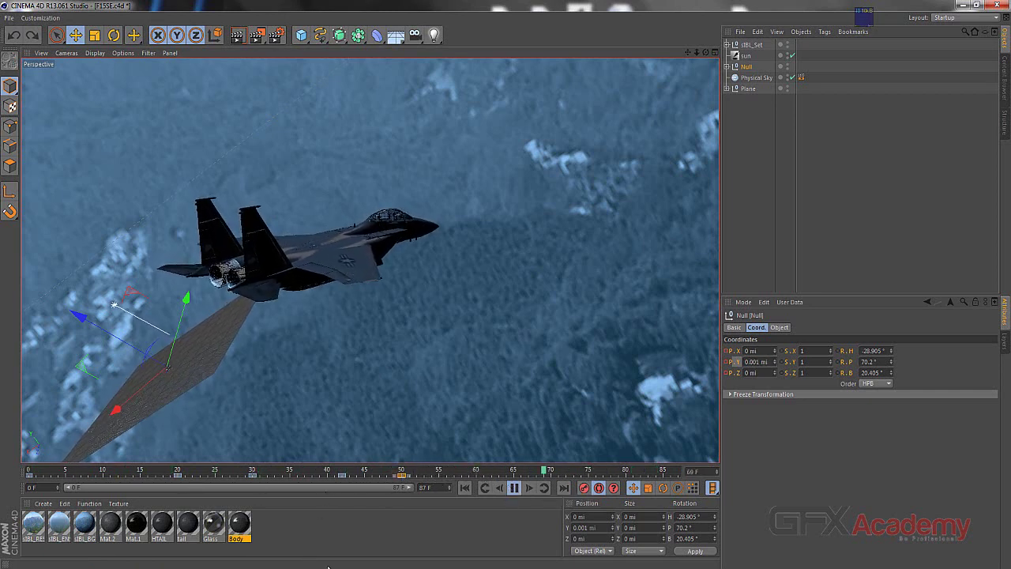
pyautogui.press('F8')
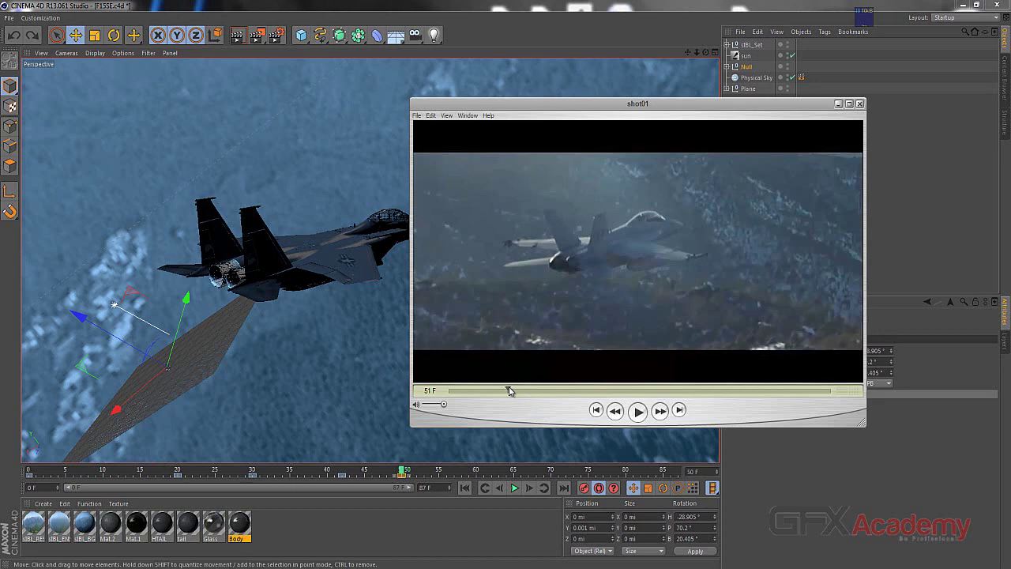
# - Advance the reference clip to frame 70 and move the scene's timeline to frame 70
pyautogui.moveTo(511, 390); pyautogui.dragTo(531, 392)
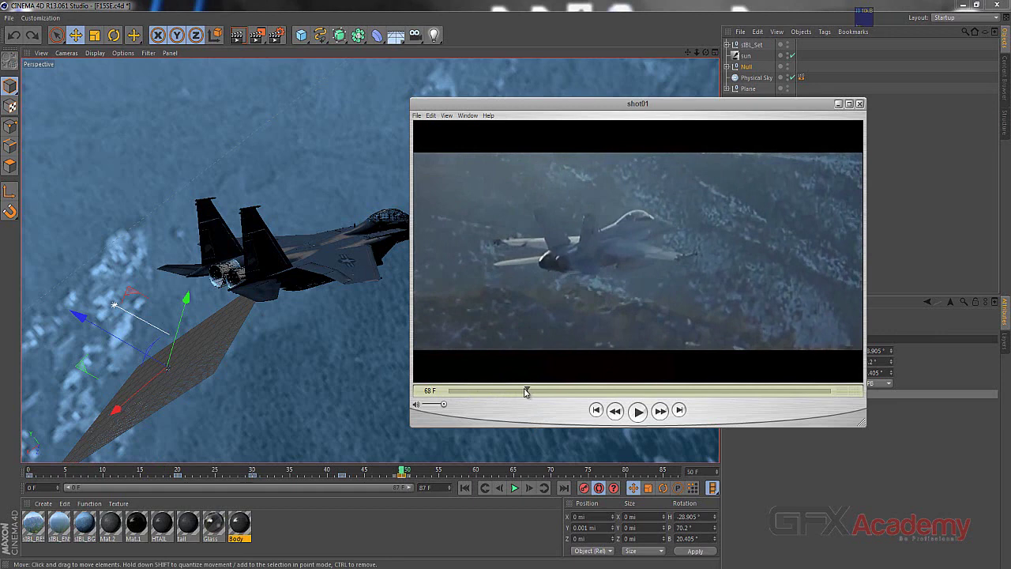
pyautogui.moveTo(527, 392); pyautogui.dragTo(532, 392)
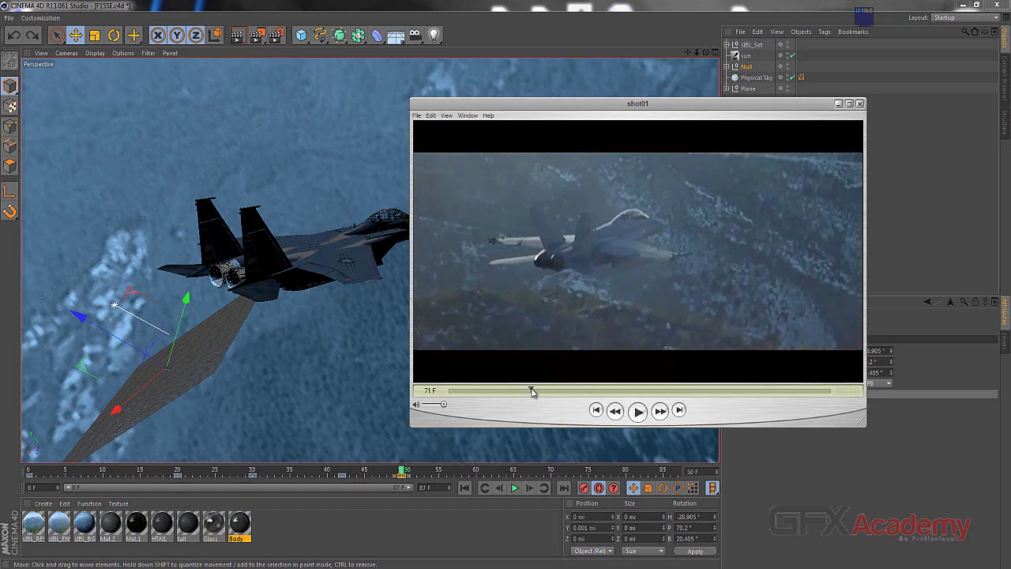
pyautogui.moveTo(534, 393); pyautogui.dragTo(532, 392)
pyautogui.moveTo(402, 472); pyautogui.dragTo(550, 471)
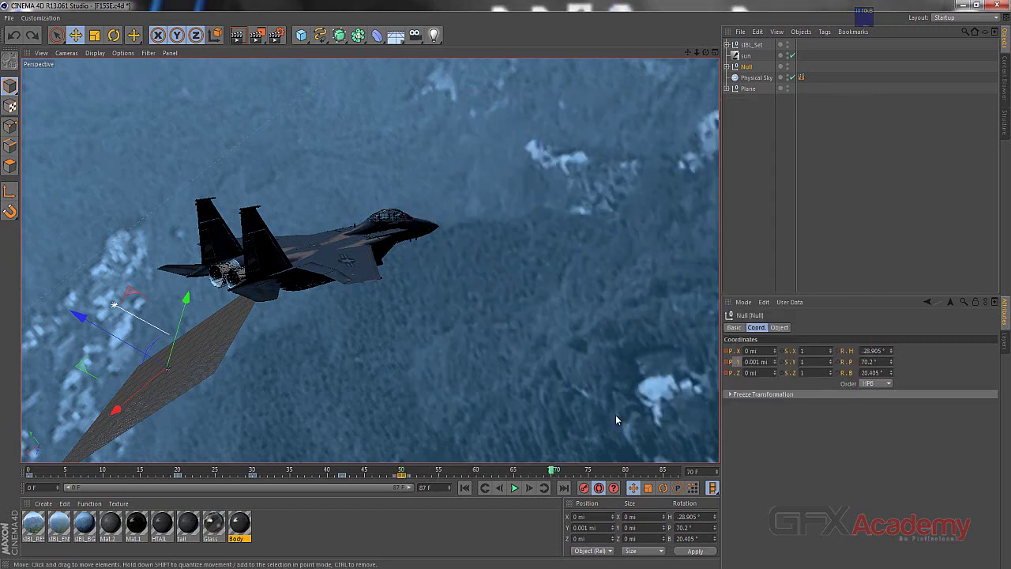
# - Inspect the Null's position key at frame 30 and return to the Null's coordinates
pyautogui.moveTo(451, 472); pyautogui.dragTo(255, 472)
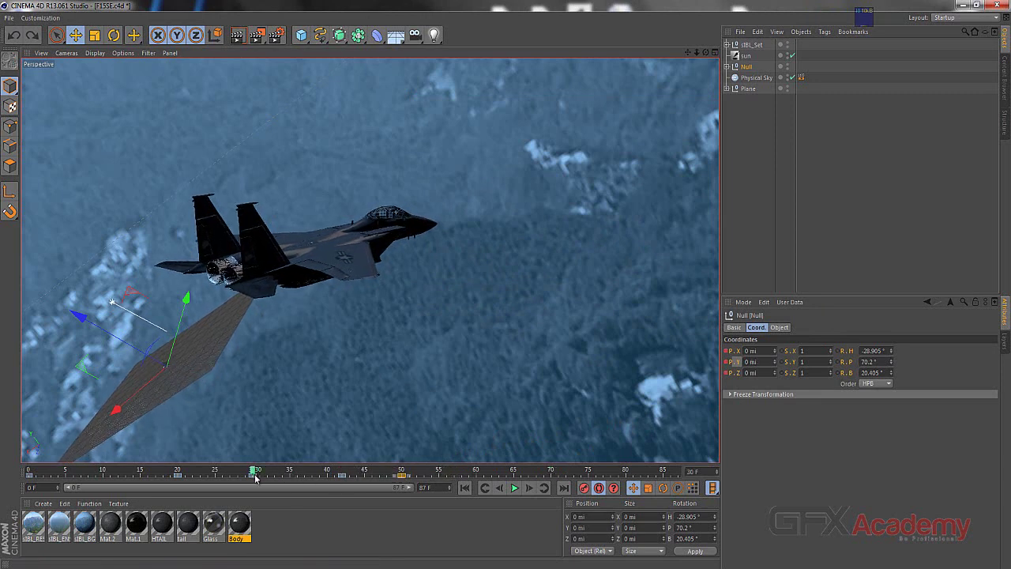
pyautogui.click(255, 474)
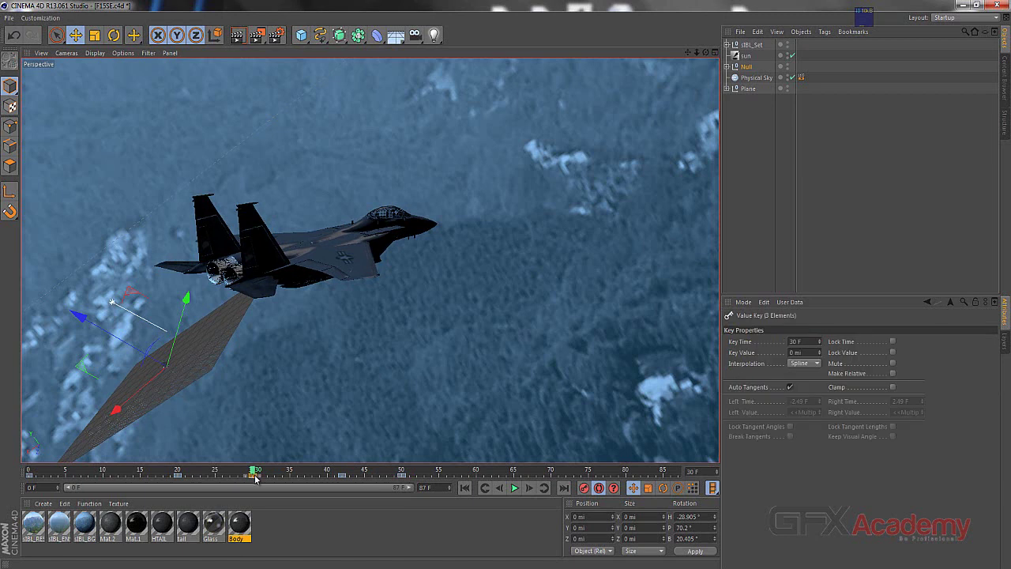
pyautogui.click(746, 302)
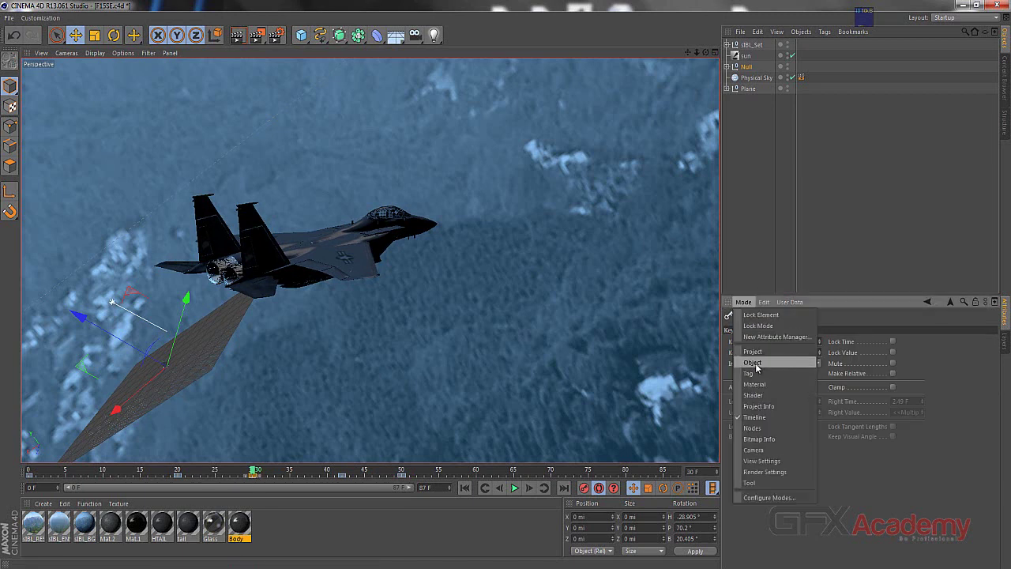
pyautogui.click(755, 363)
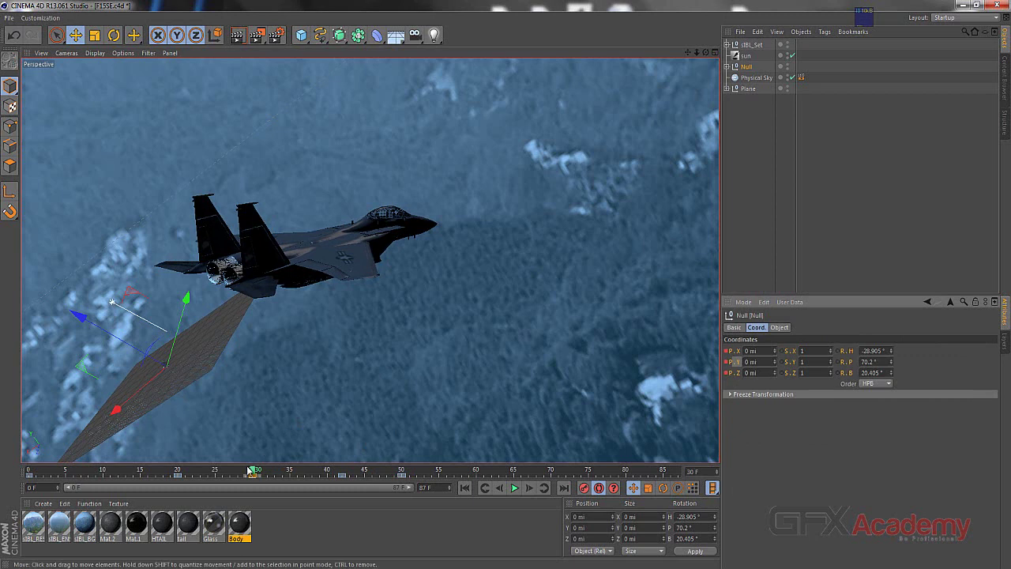
# - Check the Null's Y position at frame 20, and key it at -0.001 mi at frame 70
pyautogui.moveTo(255, 472)
pyautogui.mouseDown()
pyautogui.moveTo(341, 472)
pyautogui.moveTo(181, 472)
pyautogui.mouseUp()
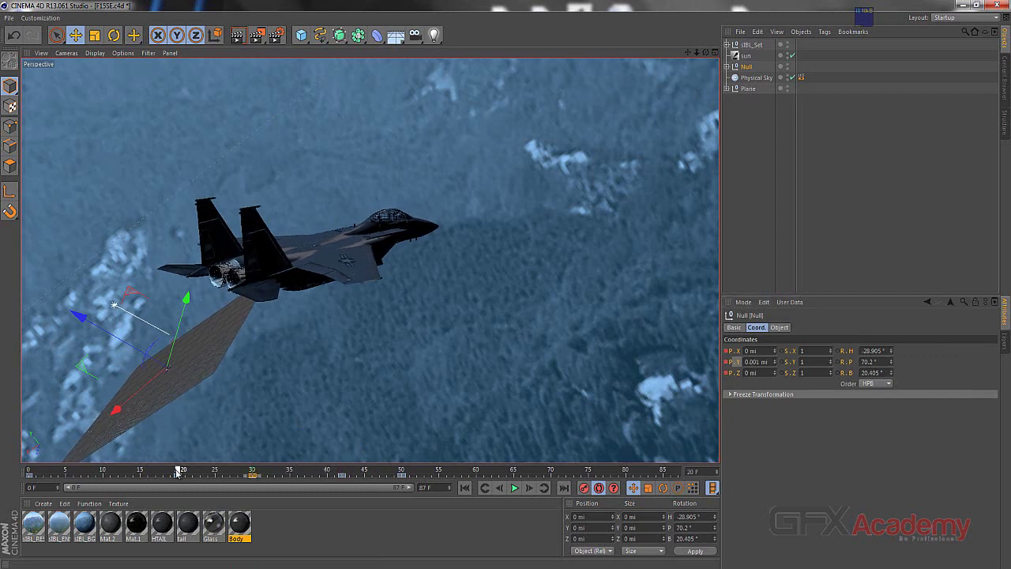
pyautogui.doubleClick(759, 363)
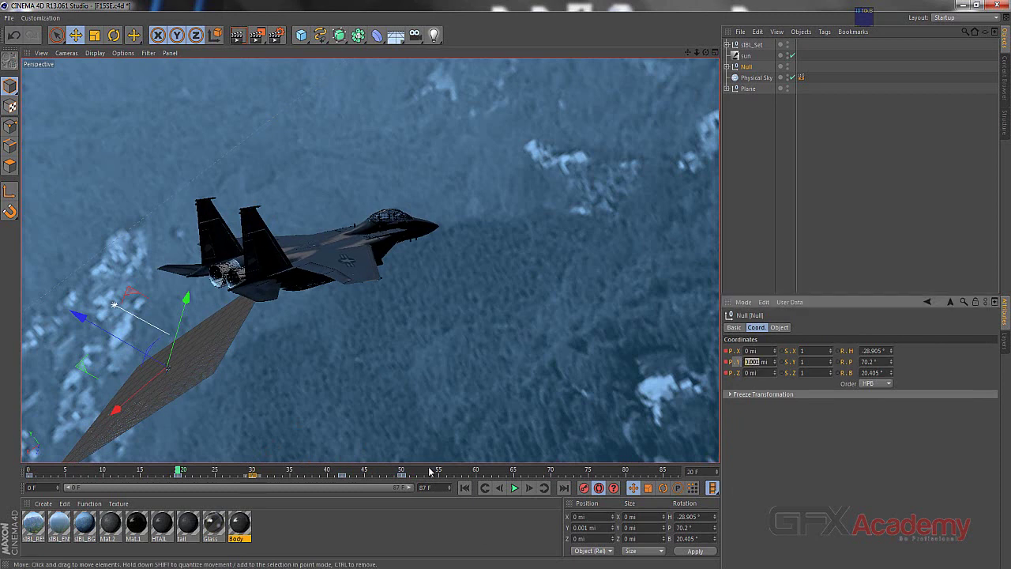
pyautogui.moveTo(432, 472); pyautogui.dragTo(553, 471)
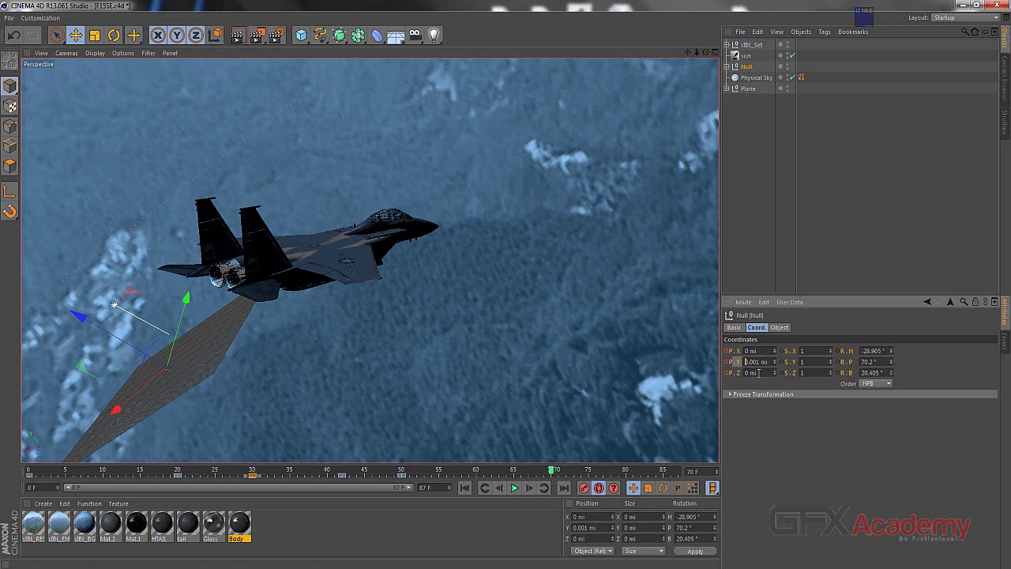
pyautogui.write('-')
pyautogui.press('Return')
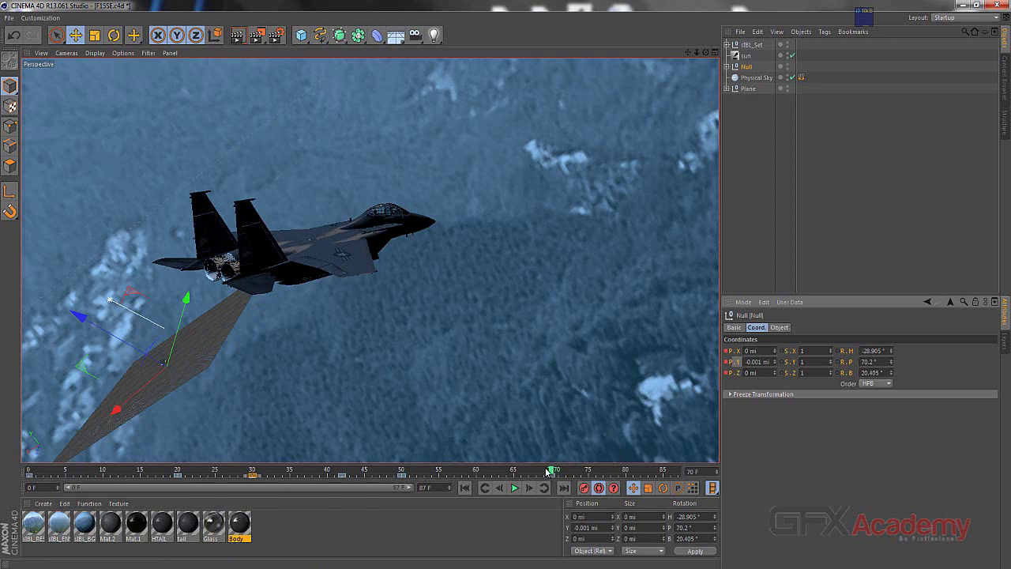
# - Play back the animation from frame 0 to review the movement with the frame 70 key
pyautogui.moveTo(543, 472); pyautogui.dragTo(447, 472)
pyautogui.click(485, 489)
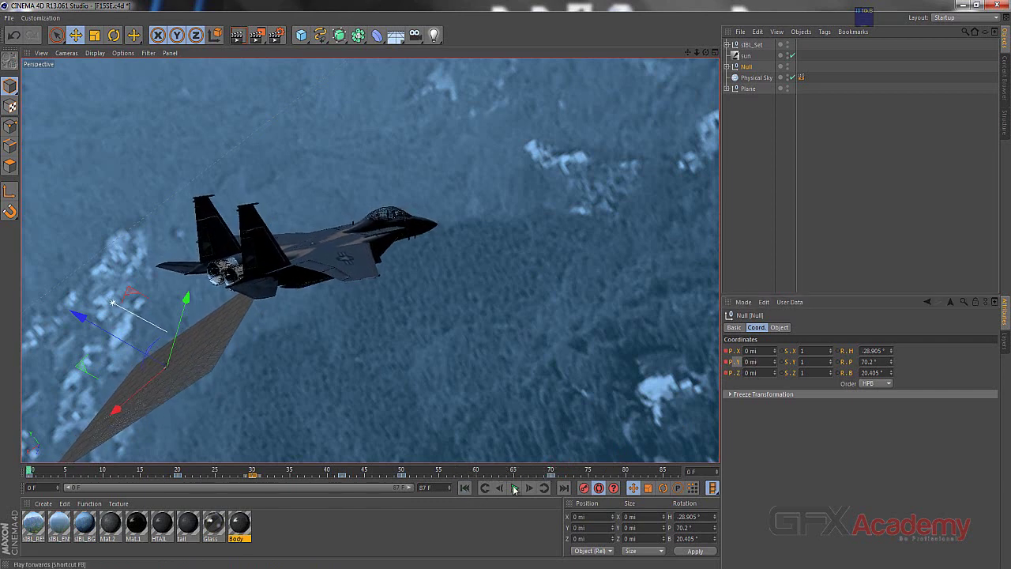
pyautogui.click(514, 489)
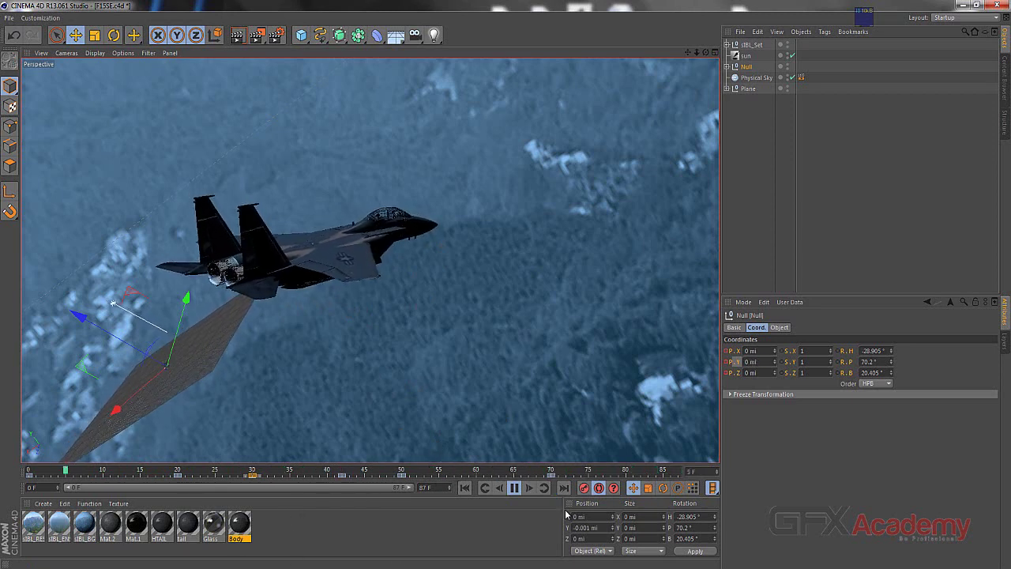
pyautogui.click(515, 488)
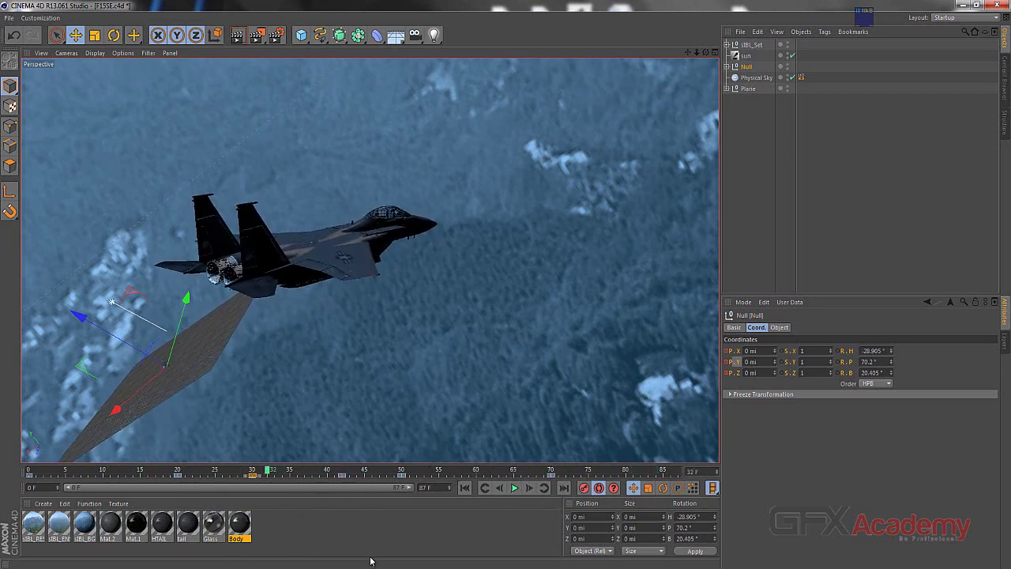
# - Examine the jet's motion in the reference clip from frame 70 to frame 79, and close the clip's window
pyautogui.hotkey('alt', 'Tab')
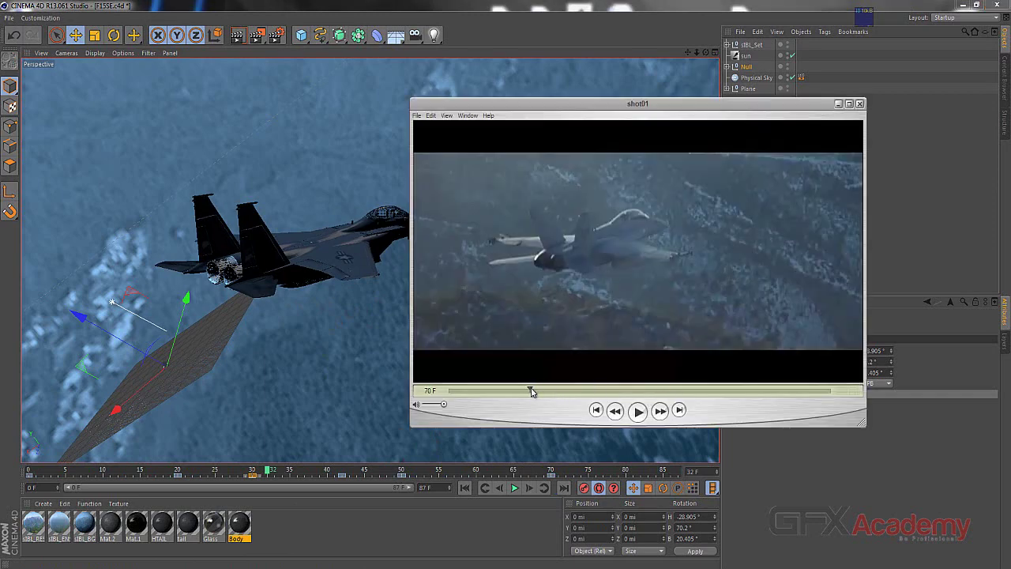
pyautogui.moveTo(531, 391)
pyautogui.mouseDown()
pyautogui.moveTo(553, 391)
pyautogui.moveTo(540, 391)
pyautogui.mouseUp()
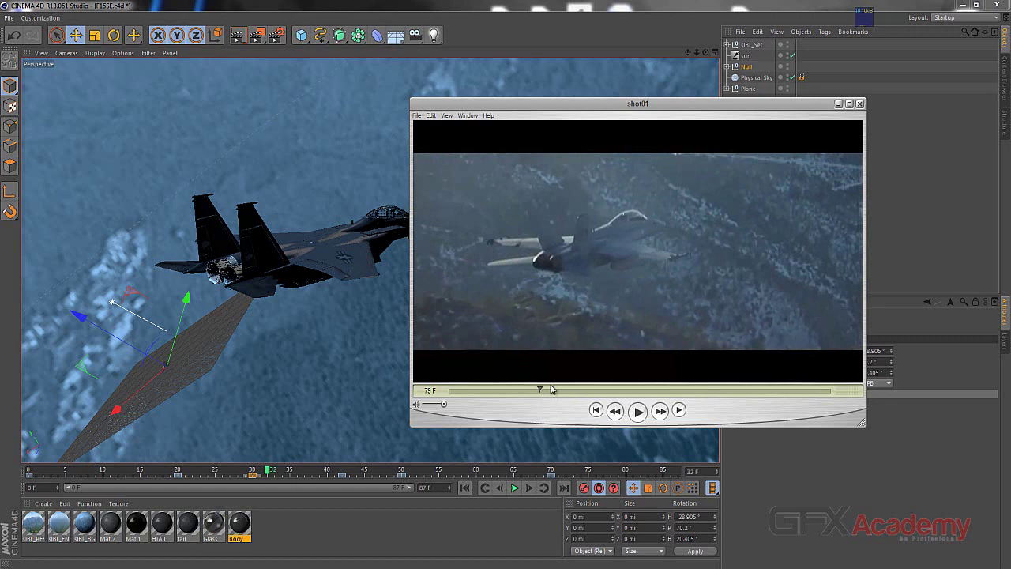
pyautogui.click(859, 104)
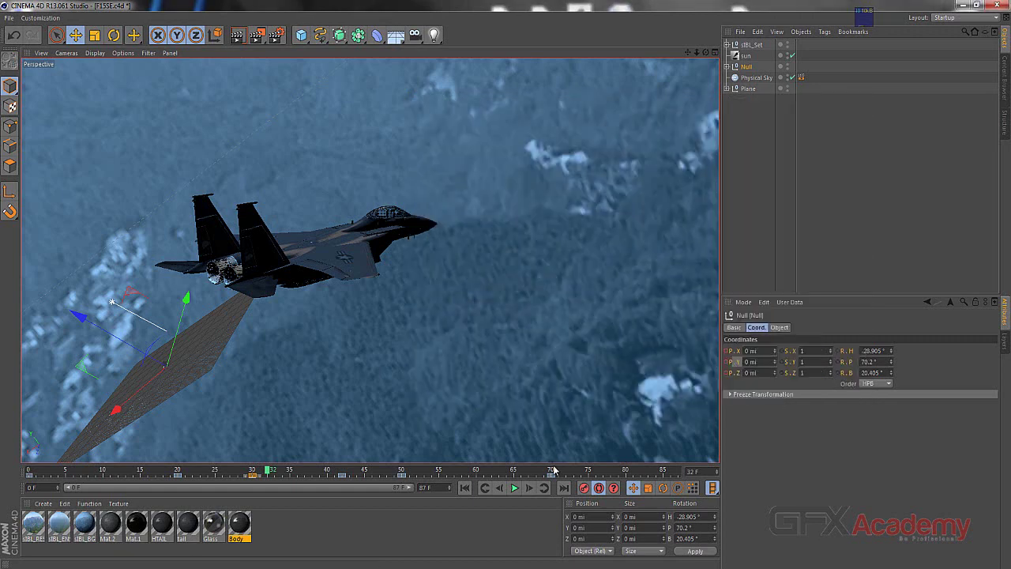
# - Key the Null's Y position at 0.001 mi on the final frame, 87
pyautogui.moveTo(556, 473); pyautogui.dragTo(677, 473)
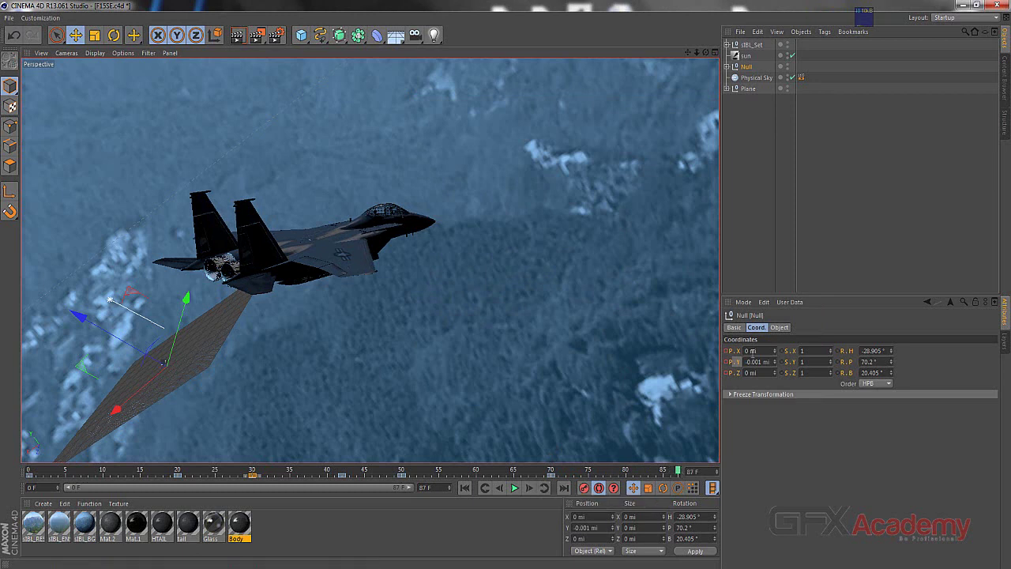
pyautogui.click(747, 361)
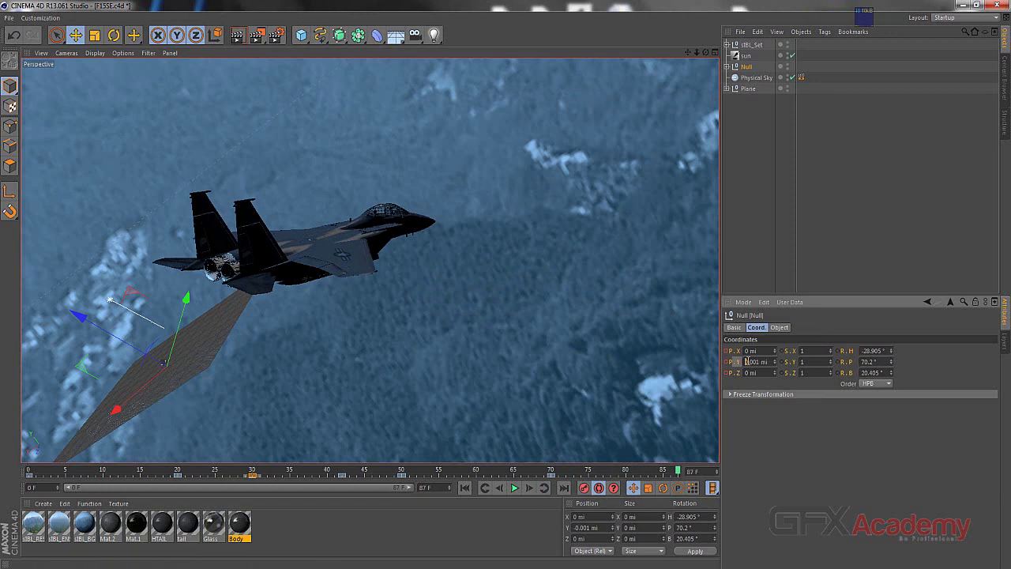
pyautogui.press('Delete')
pyautogui.press('Return')
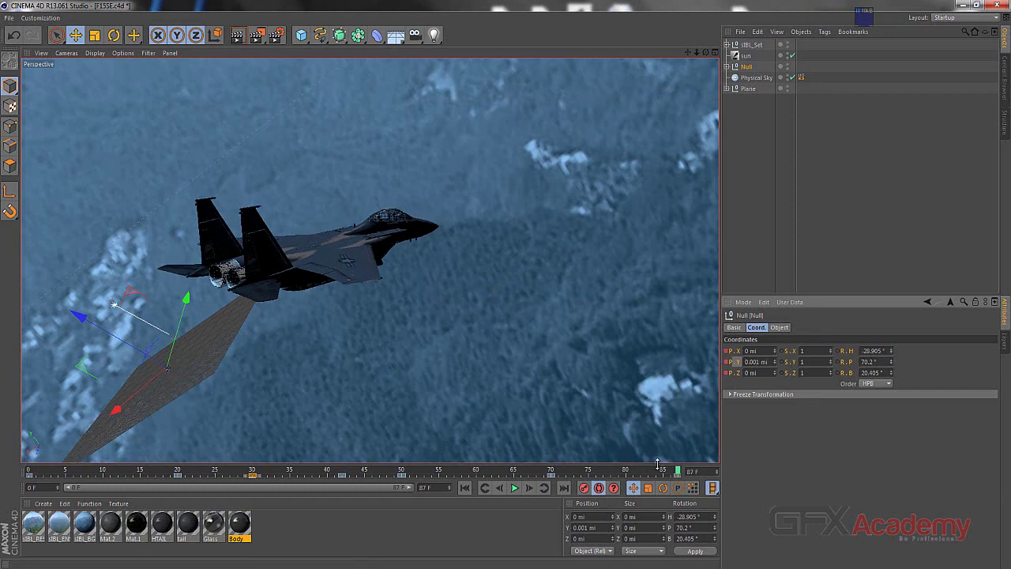
# - Play back the animation from frame 0 to review the movement with the final key at frame 87
pyautogui.hotkey('ctrl', 'f')
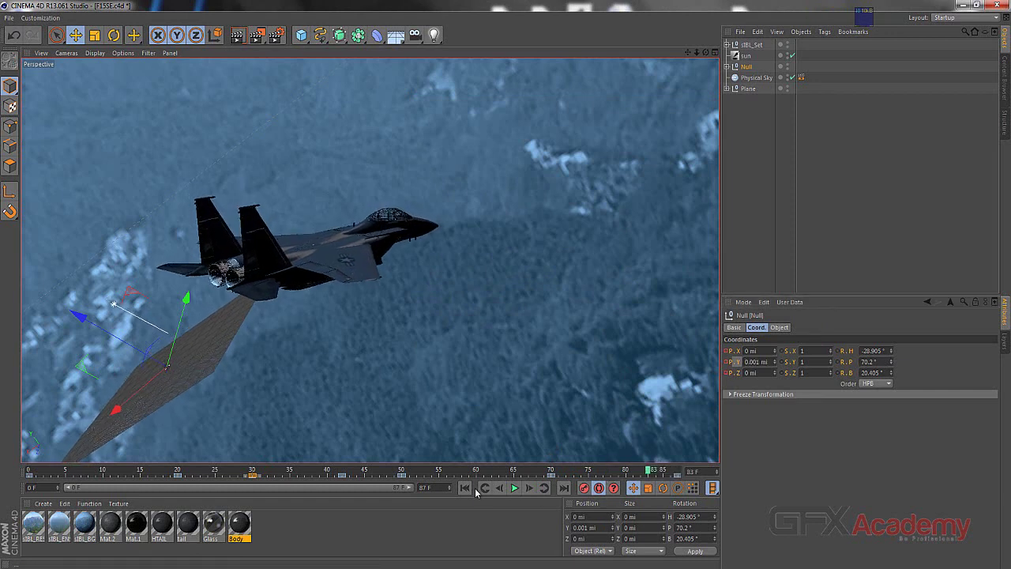
pyautogui.click(464, 487)
pyautogui.click(514, 488)
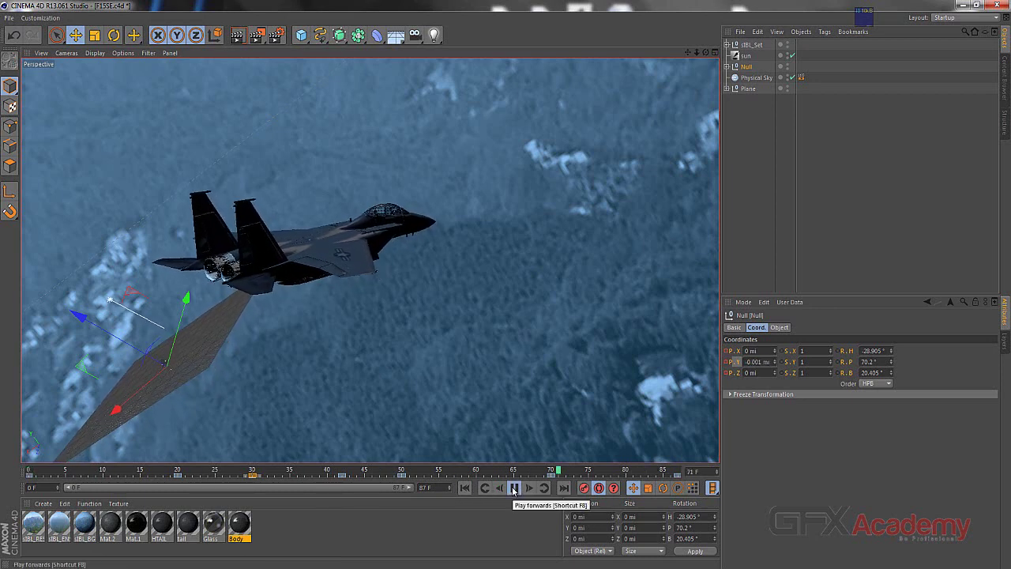
pyautogui.click(514, 488)
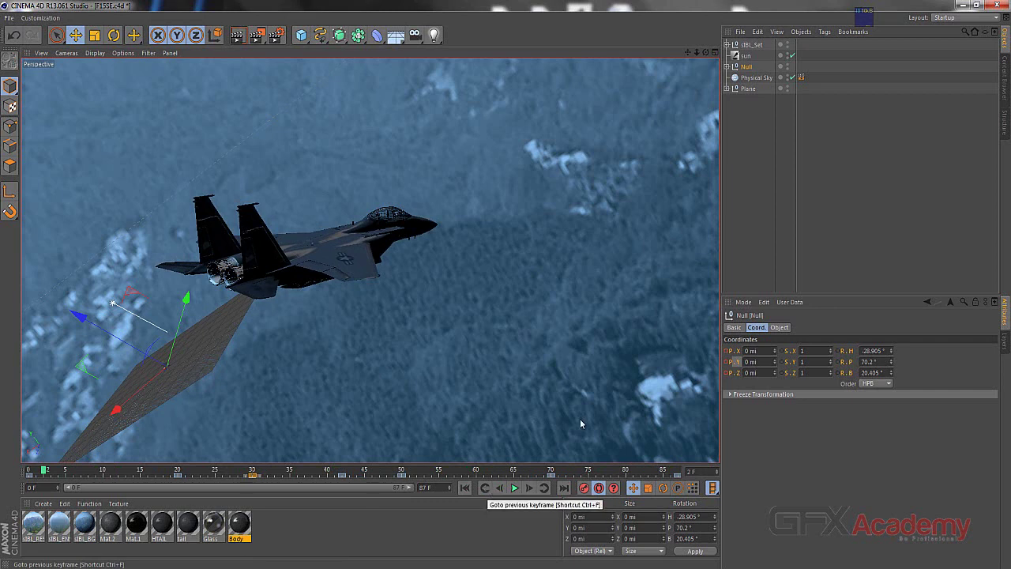
# - Open the Null's F-curves in the Timeline and turn off Show All Tracks to display only the selected position track
pyautogui.rightClick(355, 249)
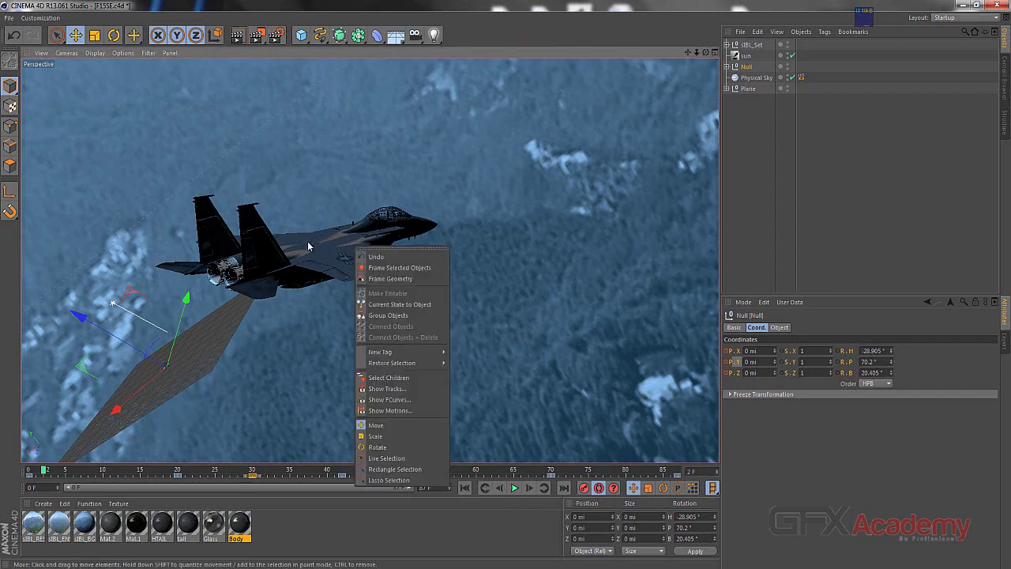
pyautogui.click(393, 400)
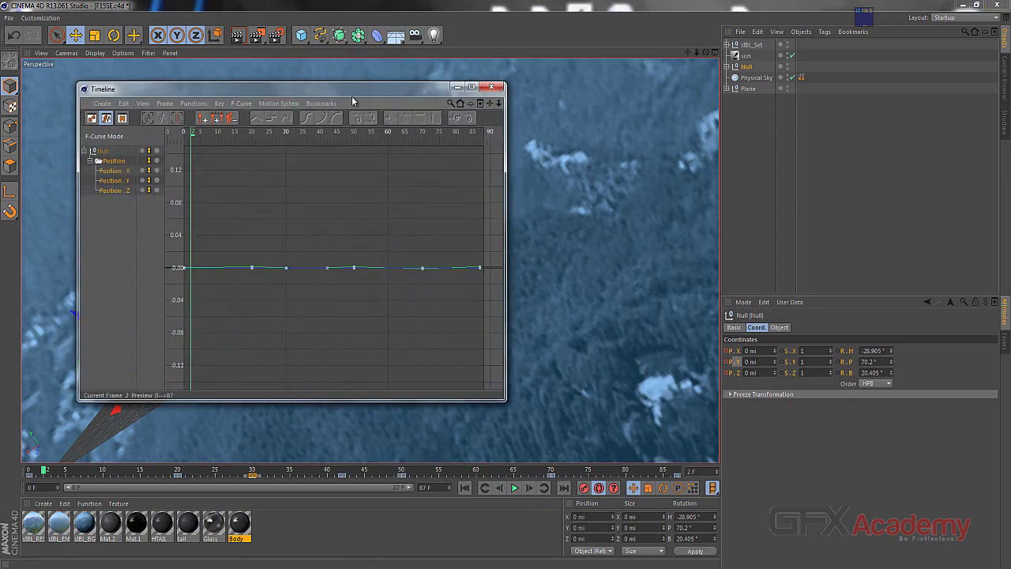
pyautogui.moveTo(351, 96); pyautogui.dragTo(748, 134)
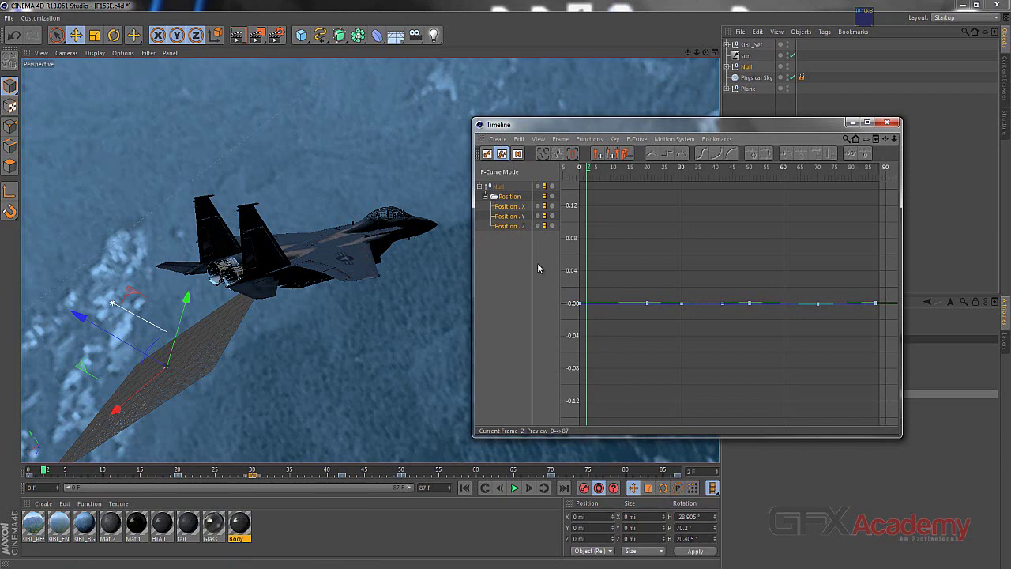
pyautogui.click(515, 227)
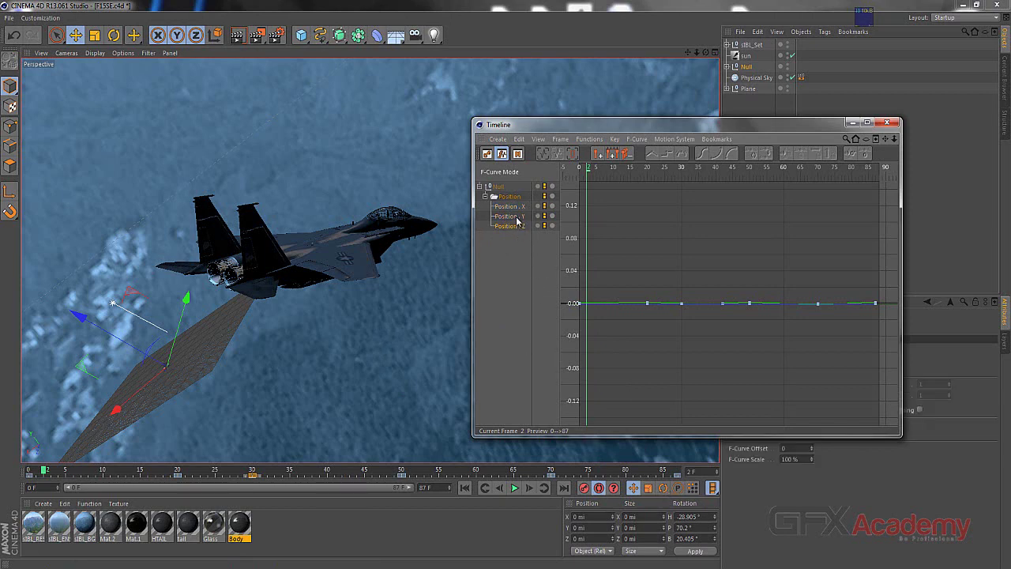
pyautogui.click(514, 208)
pyautogui.keyDown('shift'); pyautogui.click(512, 227); pyautogui.keyUp('shift')
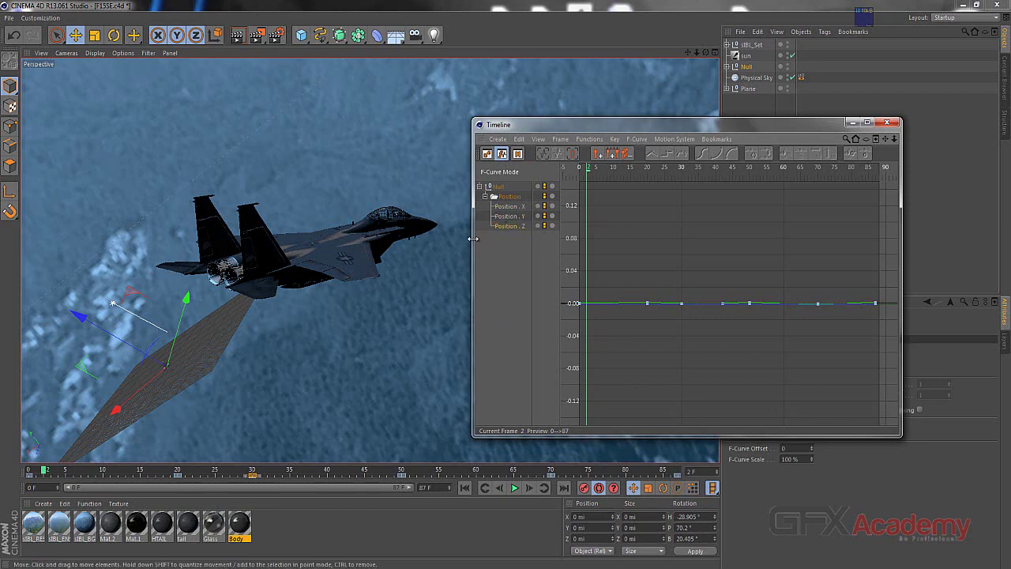
pyautogui.click(635, 140)
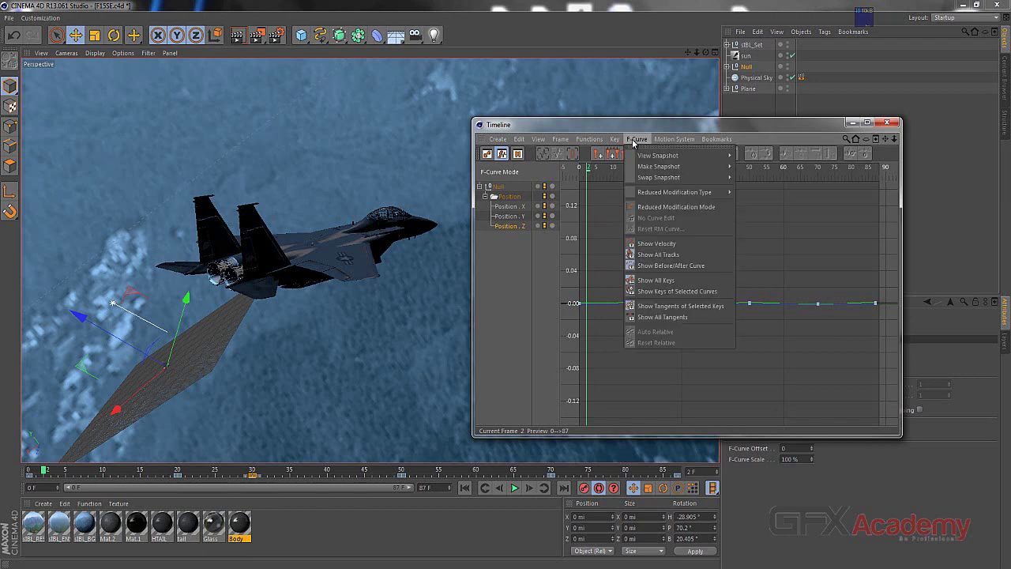
pyautogui.click(668, 256)
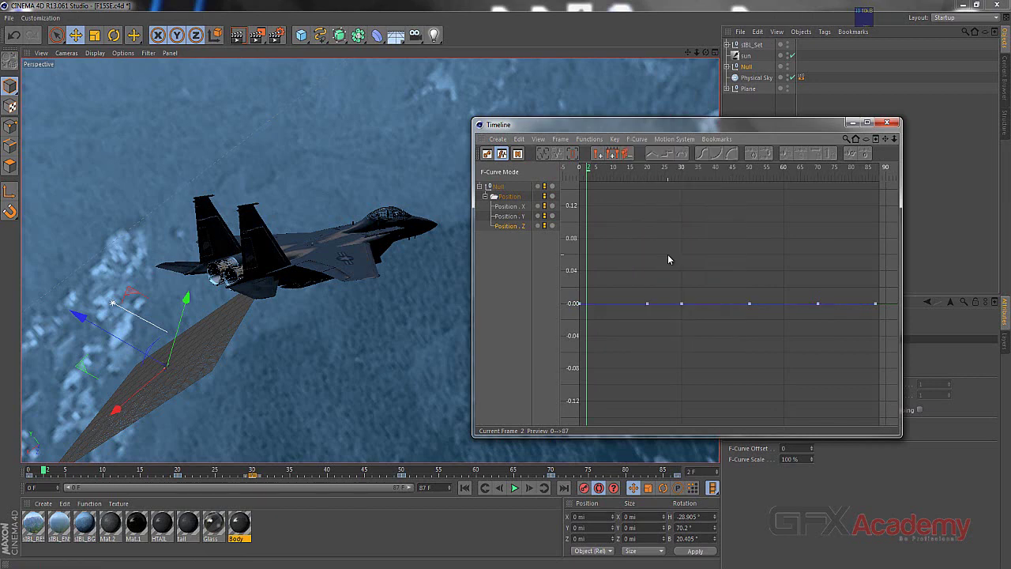
# - Compare the Null's Position X, Y and Z curves one by one in the Timeline
pyautogui.click(517, 217)
pyautogui.moveTo(693, 127); pyautogui.dragTo(578, 130)
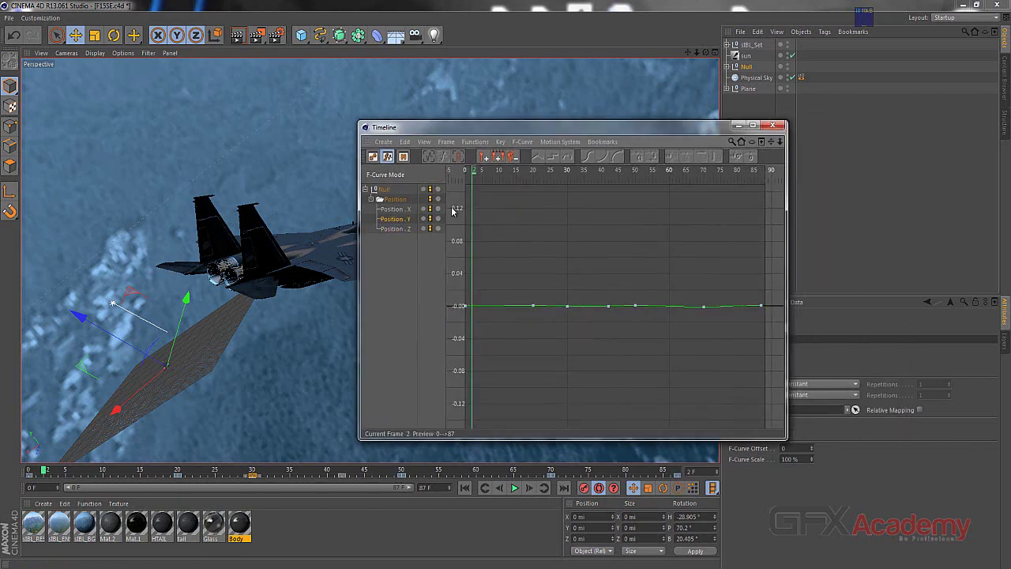
pyautogui.click(397, 212)
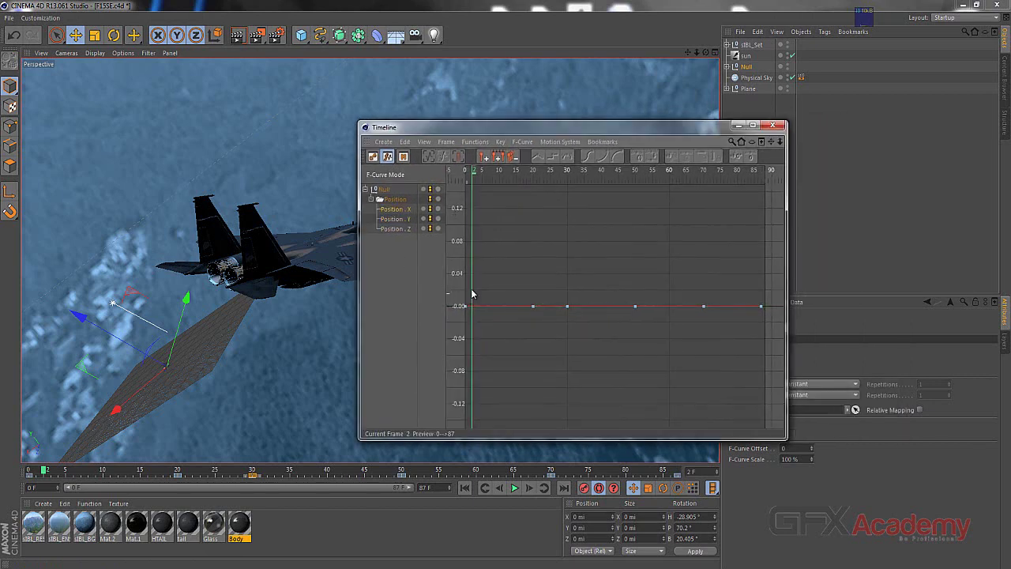
pyautogui.moveTo(771, 297); pyautogui.dragTo(488, 330)
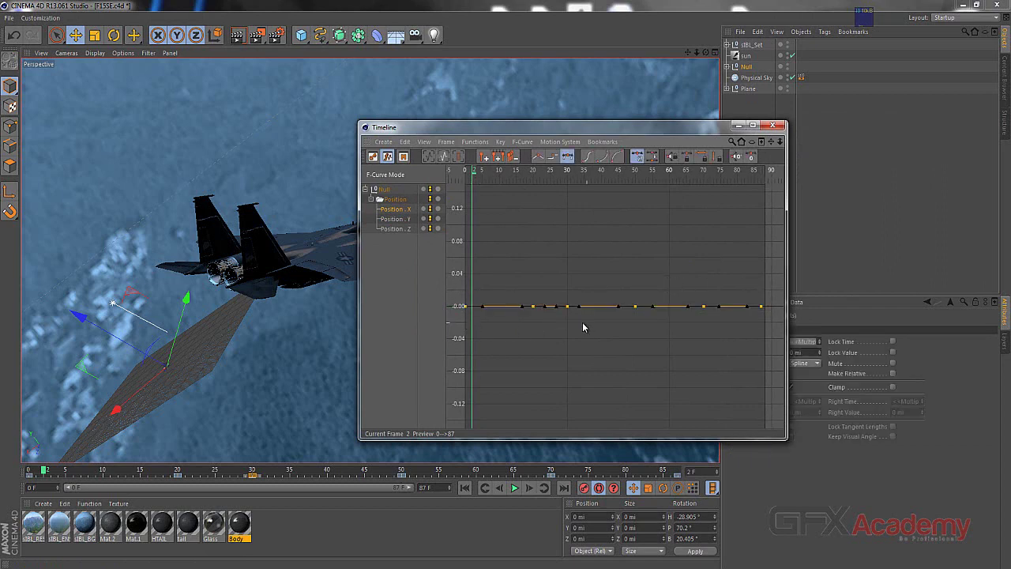
pyautogui.click(397, 228)
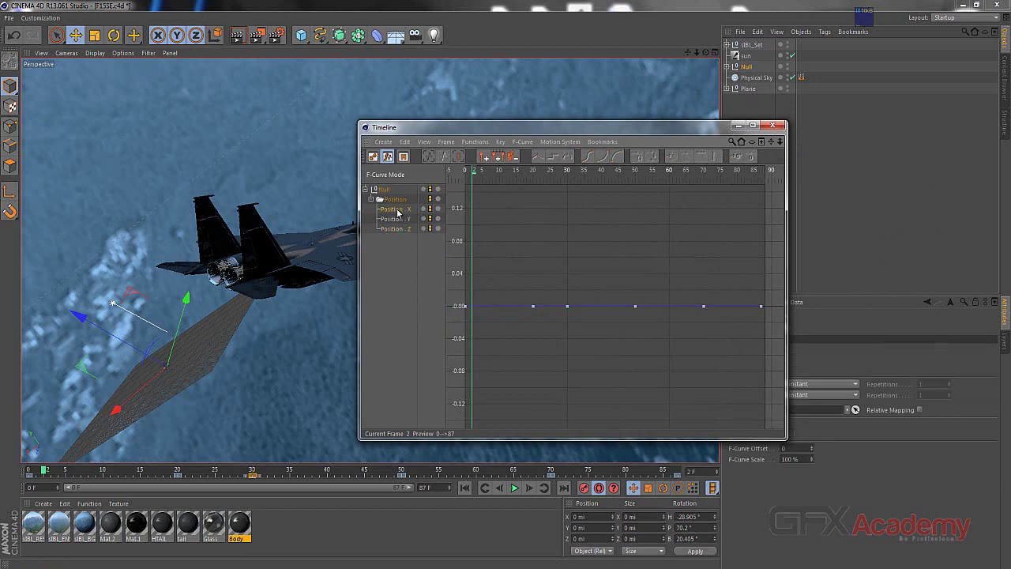
pyautogui.click(398, 212)
pyautogui.click(389, 229)
pyautogui.click(394, 221)
# - Select and delete all keyframes on the Null's Position X and Position Z curves
pyautogui.click(395, 211)
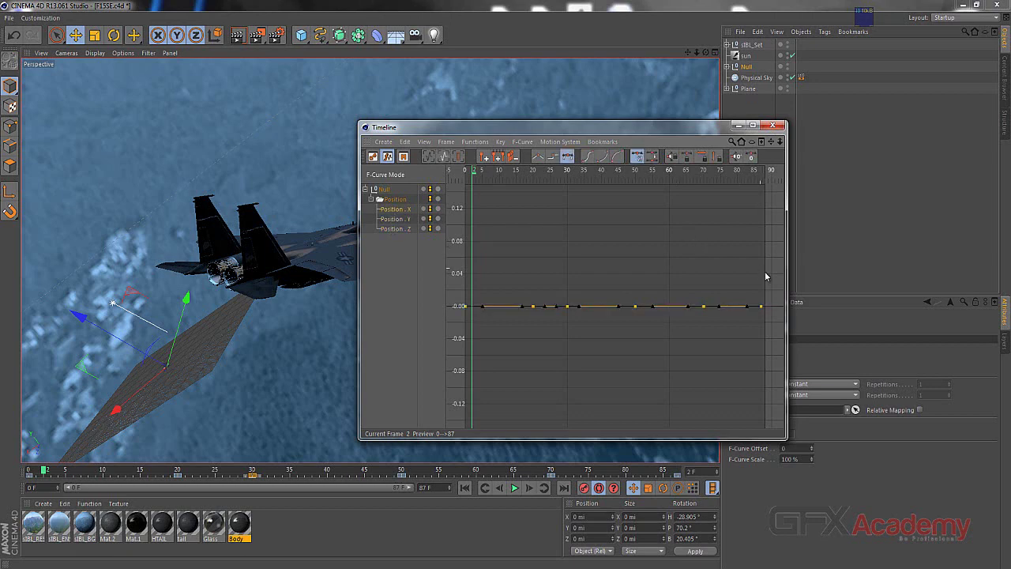
pyautogui.moveTo(765, 276); pyautogui.dragTo(455, 340)
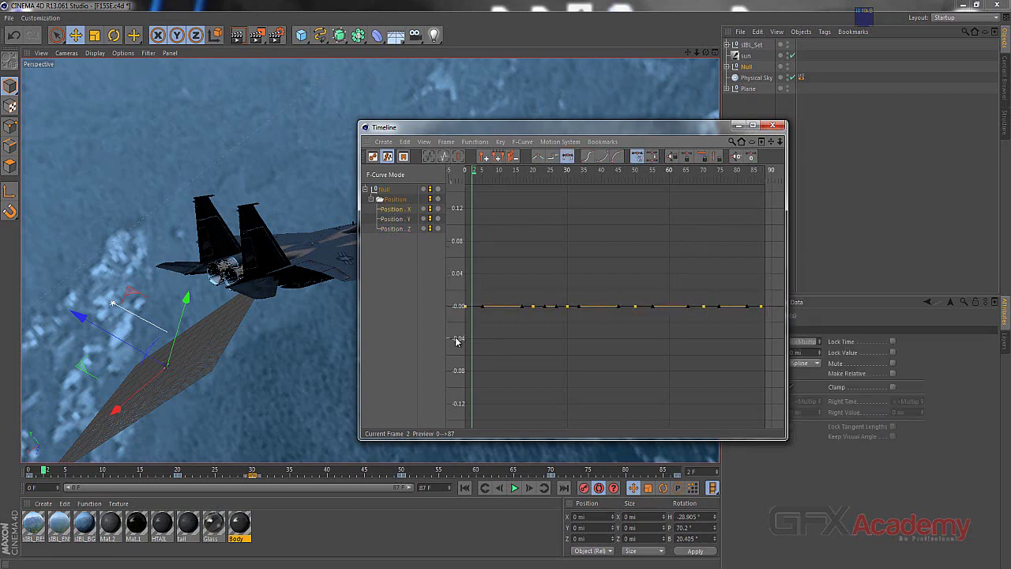
pyautogui.click(536, 331)
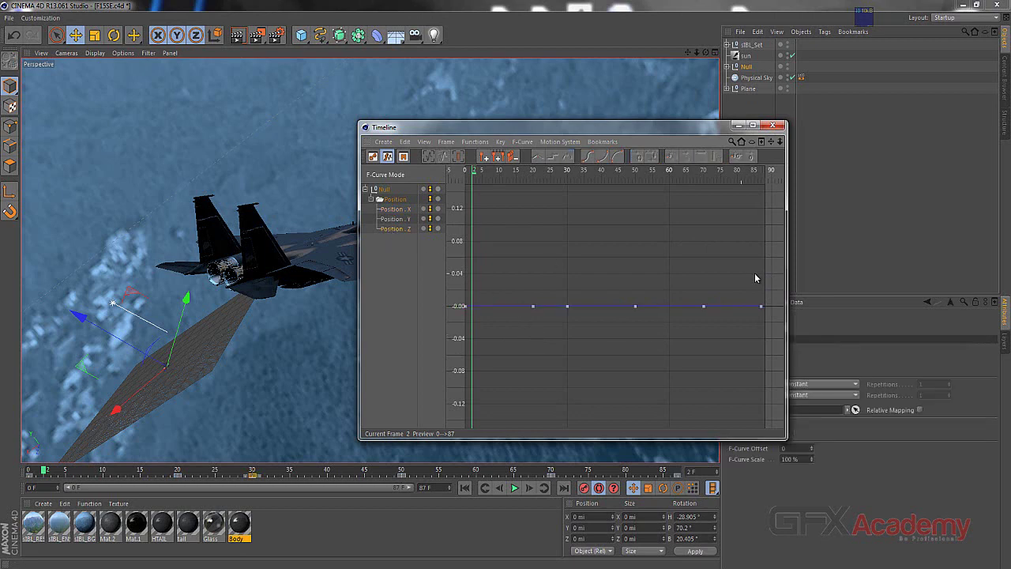
pyautogui.moveTo(772, 289); pyautogui.dragTo(455, 324)
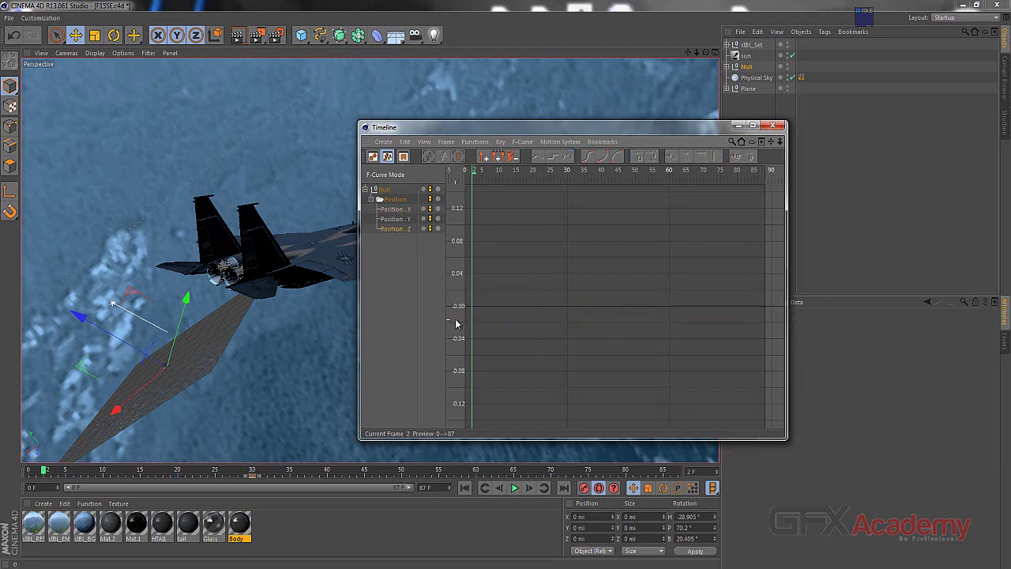
# - Display the Position Y curve in an enlarged Timeline window and fit the whole curve from frame 0 to 87 in view
pyautogui.click(405, 219)
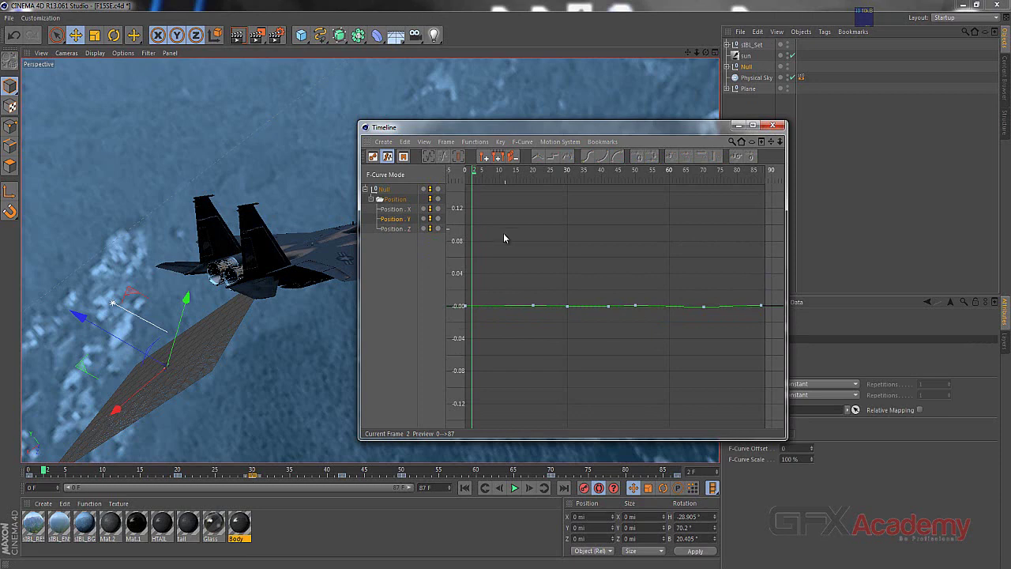
pyautogui.moveTo(570, 129); pyautogui.dragTo(392, 97)
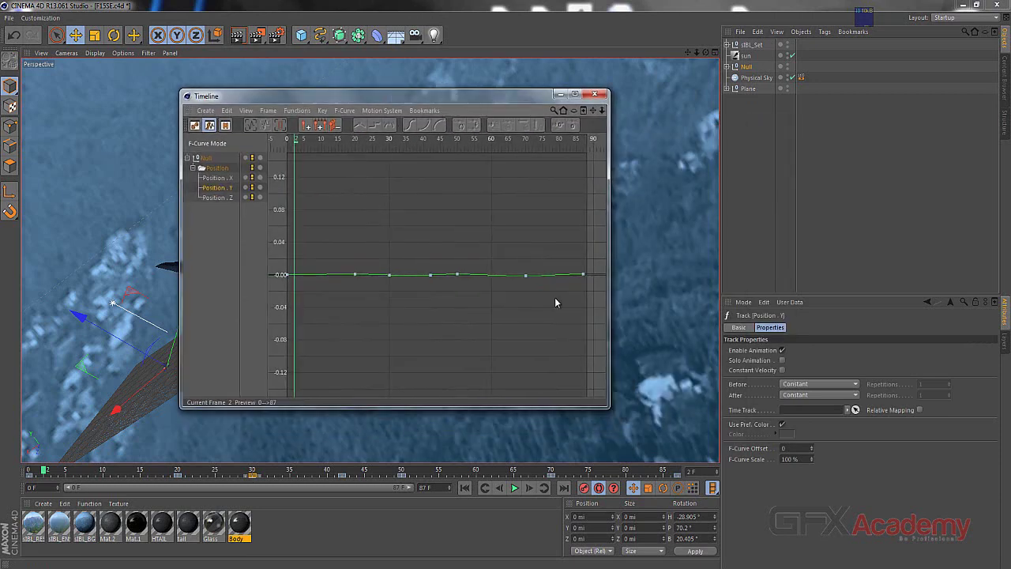
pyautogui.moveTo(611, 406); pyautogui.dragTo(696, 451)
pyautogui.scroll(5, 355, 298)
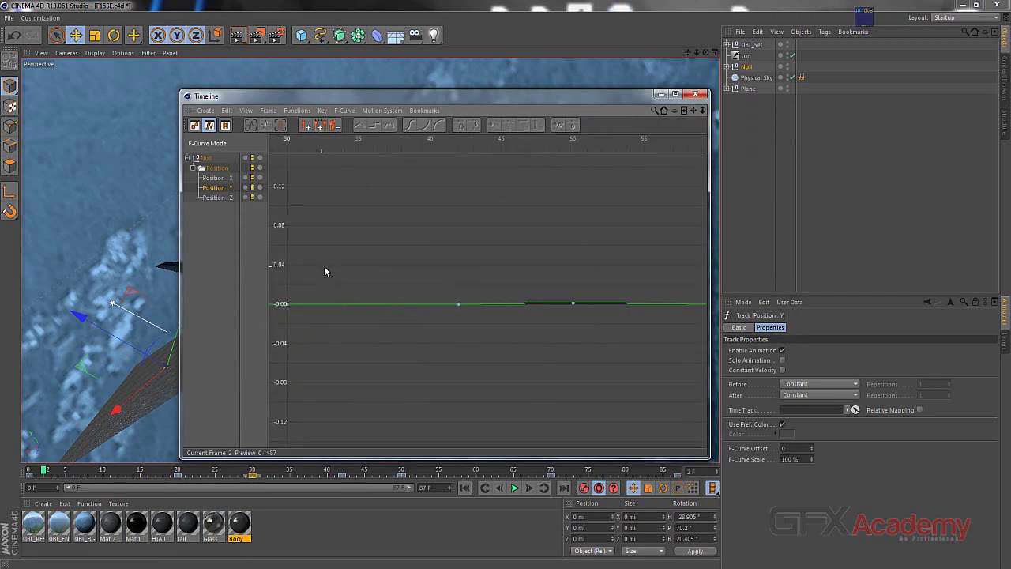
pyautogui.press('Tab')
pyautogui.press('Tab')
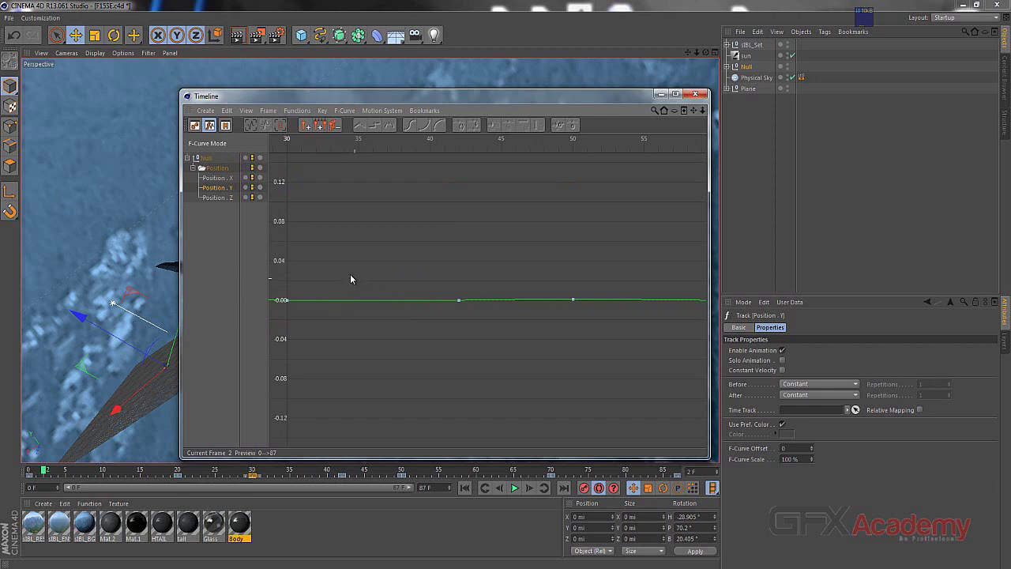
pyautogui.press('h')
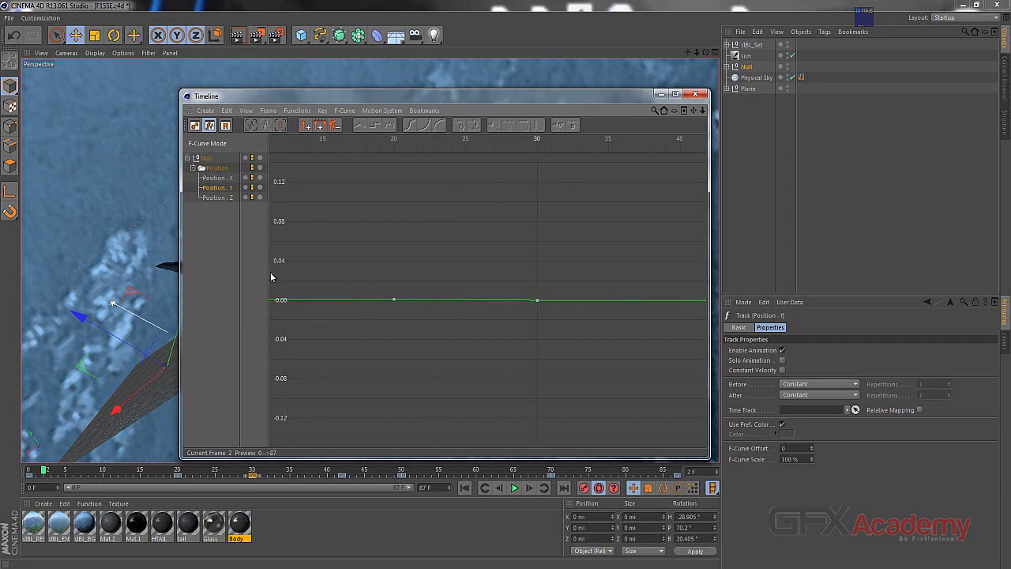
pyautogui.press('h')
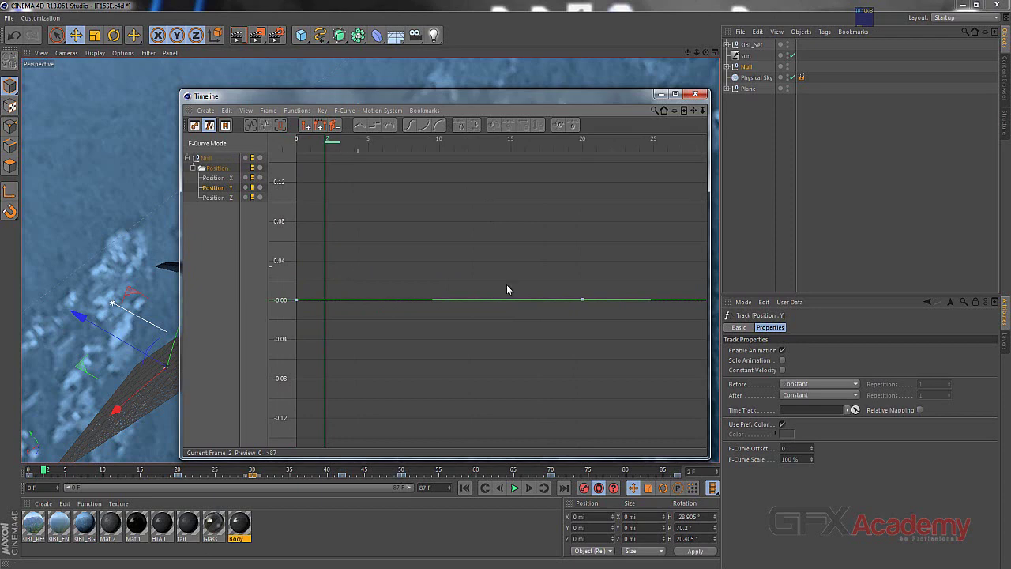
pyautogui.scroll(-5, 507, 289)
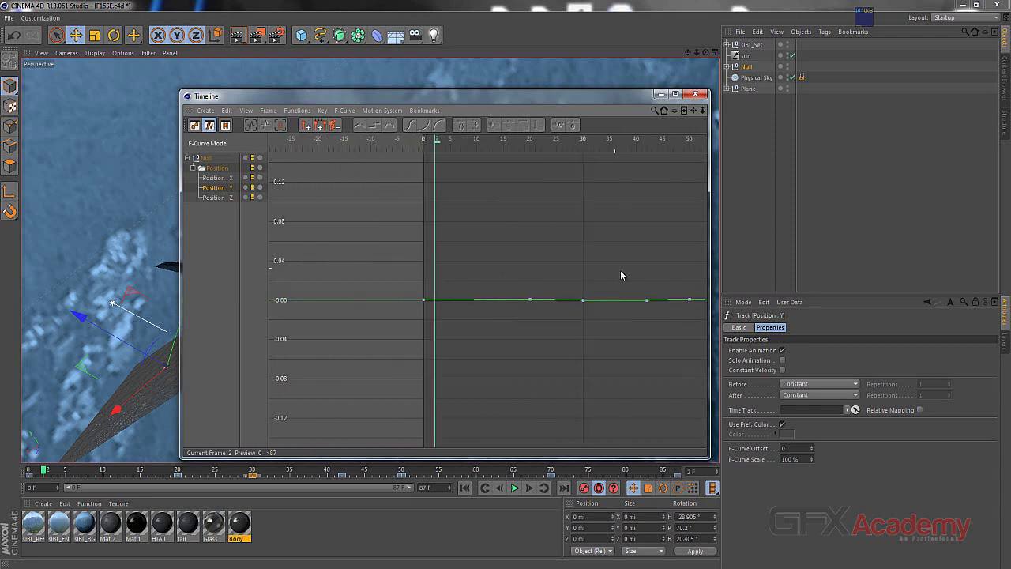
pyautogui.scroll(-2, 503, 286)
pyautogui.hotkey('shift', 'F8')
pyautogui.press('h')
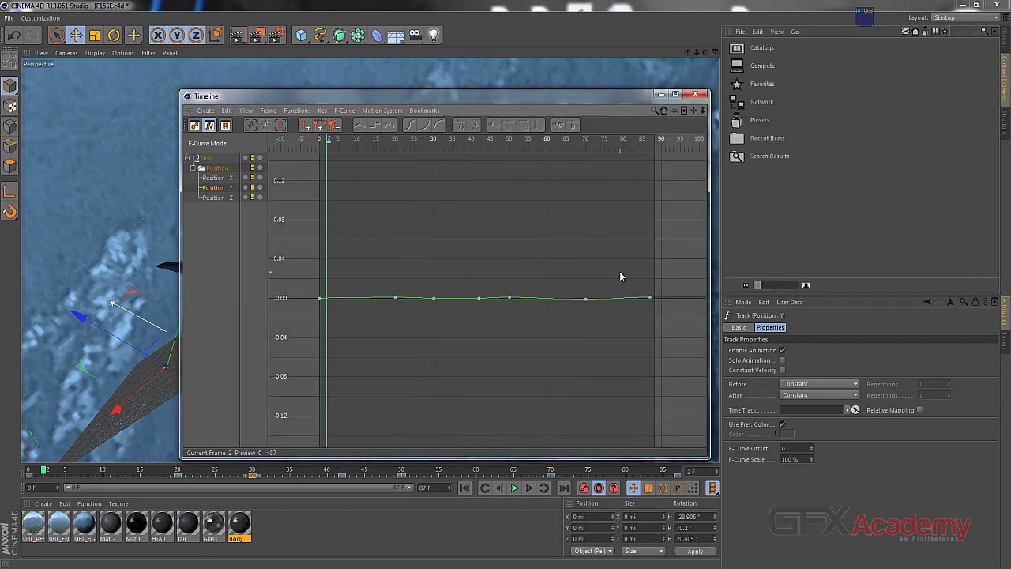
# - Apply Easy Ease interpolation to all Position Y keys, minimize the Timeline, and play back the animation to review the motion
pyautogui.moveTo(674, 267); pyautogui.dragTo(313, 322)
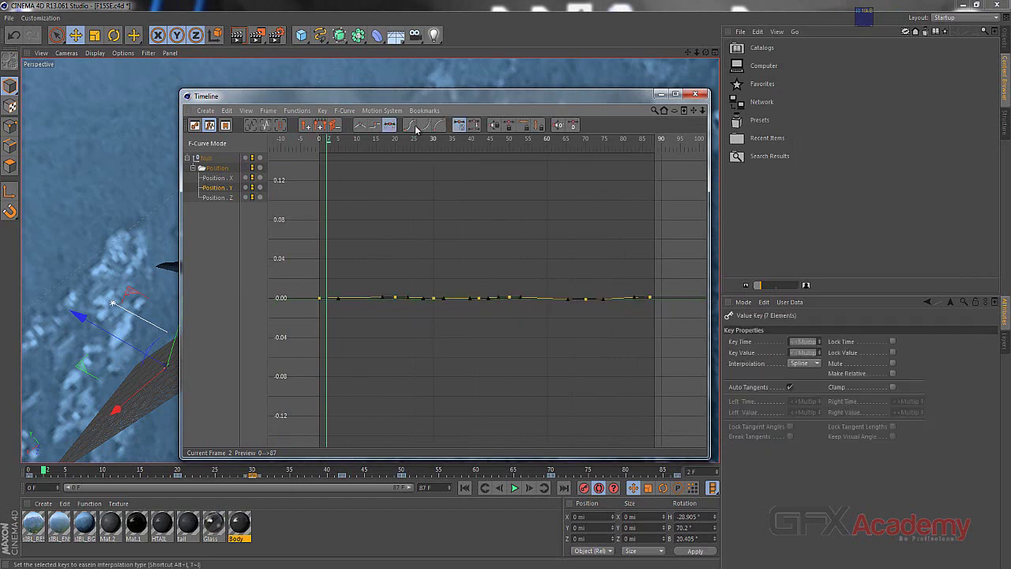
pyautogui.click(411, 126)
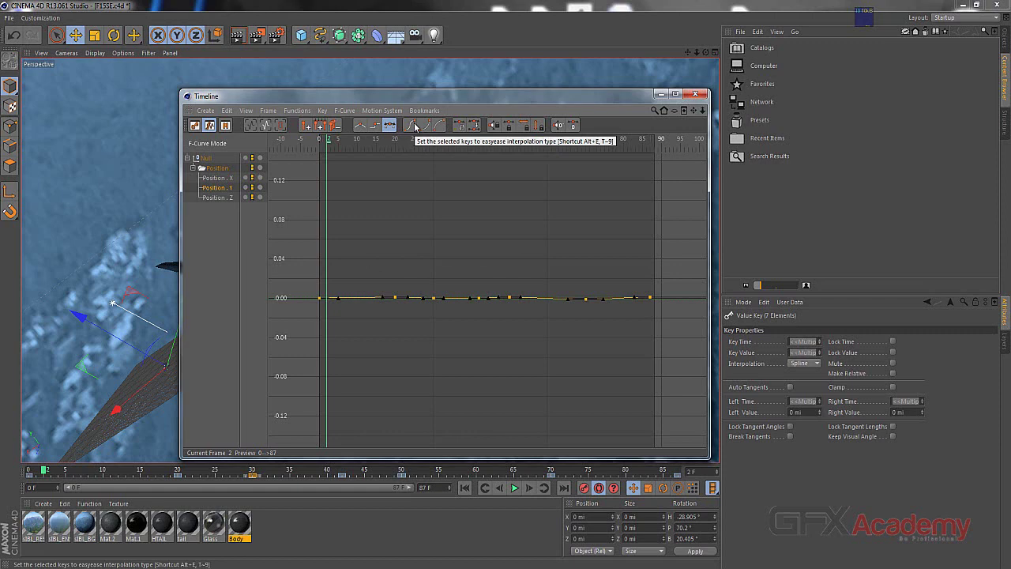
pyautogui.click(661, 94)
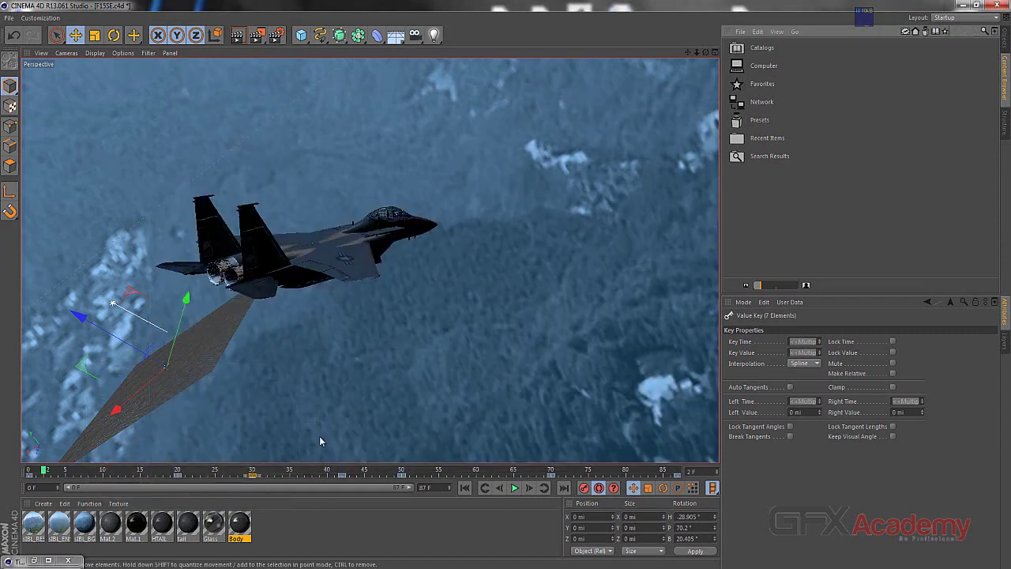
pyautogui.click(514, 489)
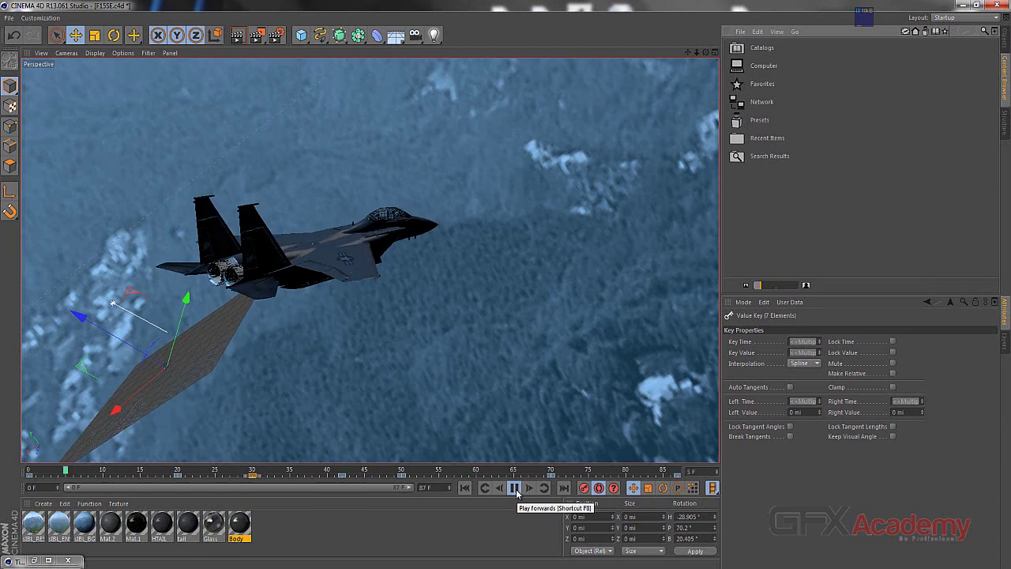
pyautogui.click(515, 488)
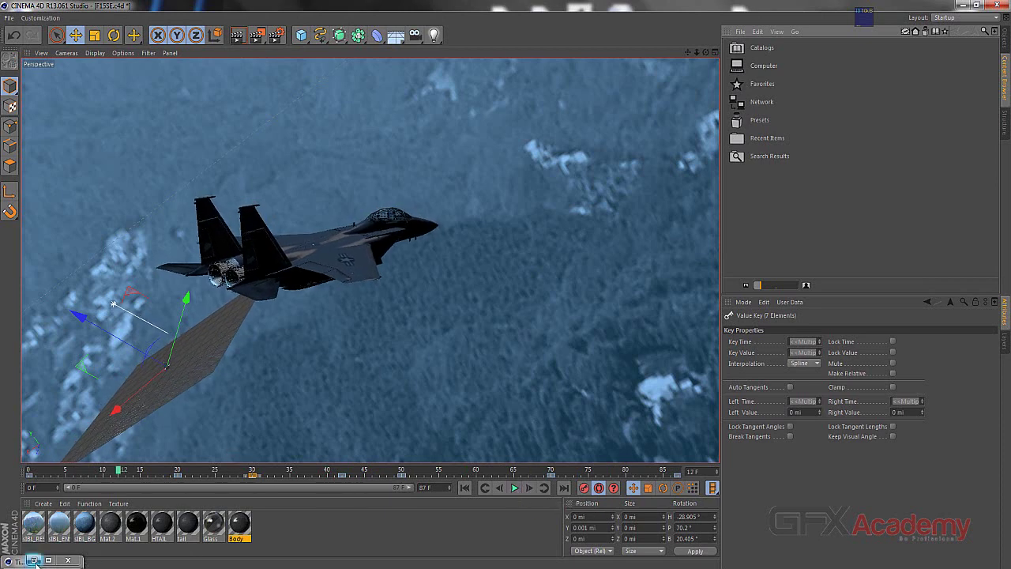
# - Restore the Timeline, break the tangents of the selected Position Y keys, and play back the animation with the Timeline minimized
pyautogui.hotkey('shift', 'F3')
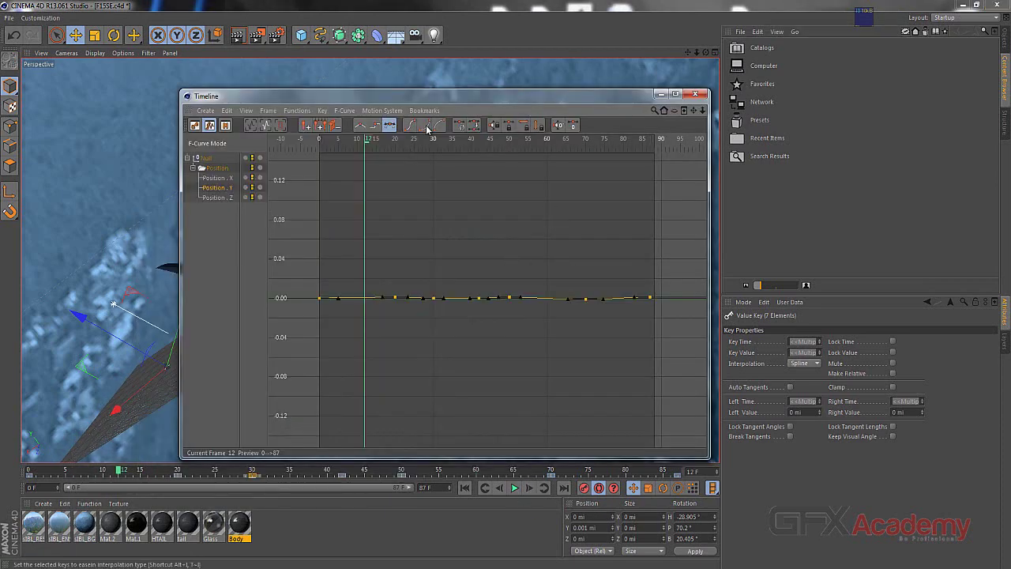
pyautogui.hotkey('alt', 'b')
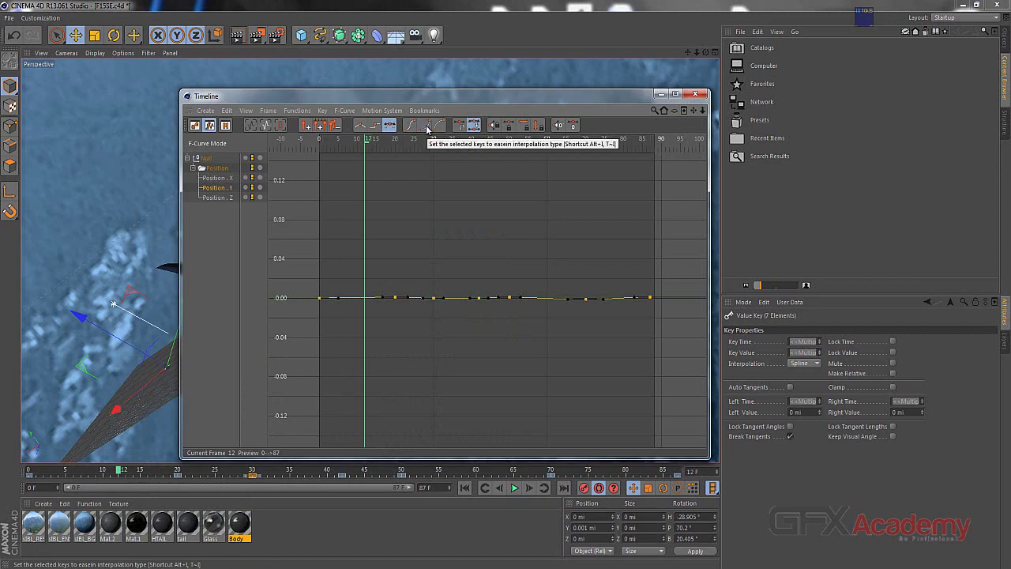
pyautogui.click(661, 94)
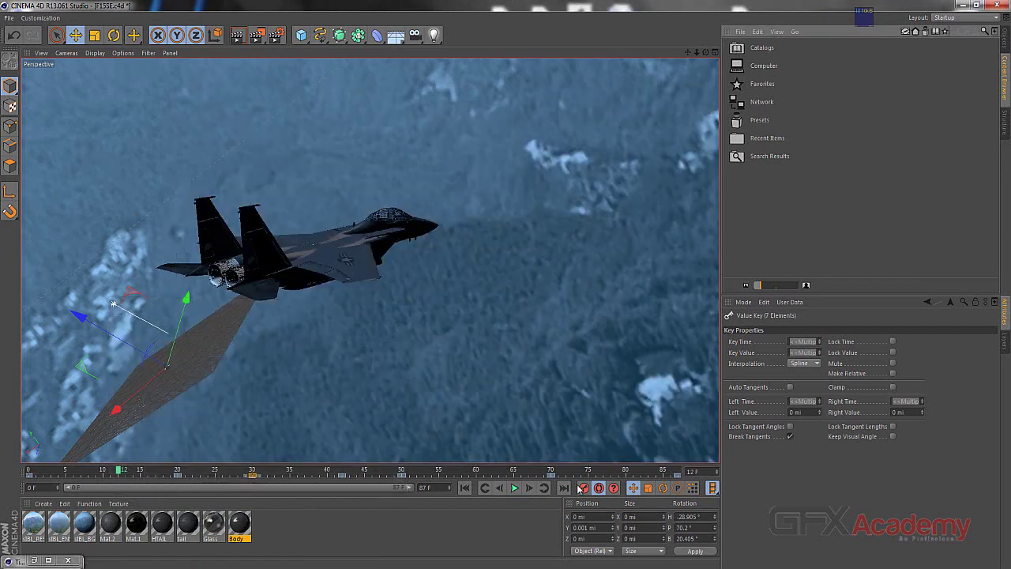
pyautogui.click(515, 488)
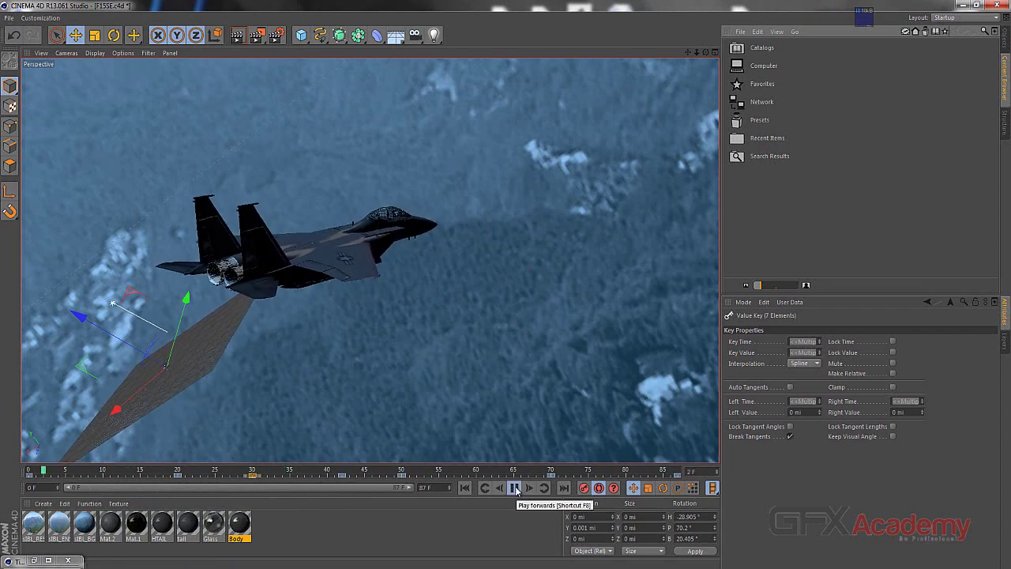
# - Stop the playback and examine the keys and tangents of the Position Y curve in the restored Timeline, then minimize it
pyautogui.click(515, 488)
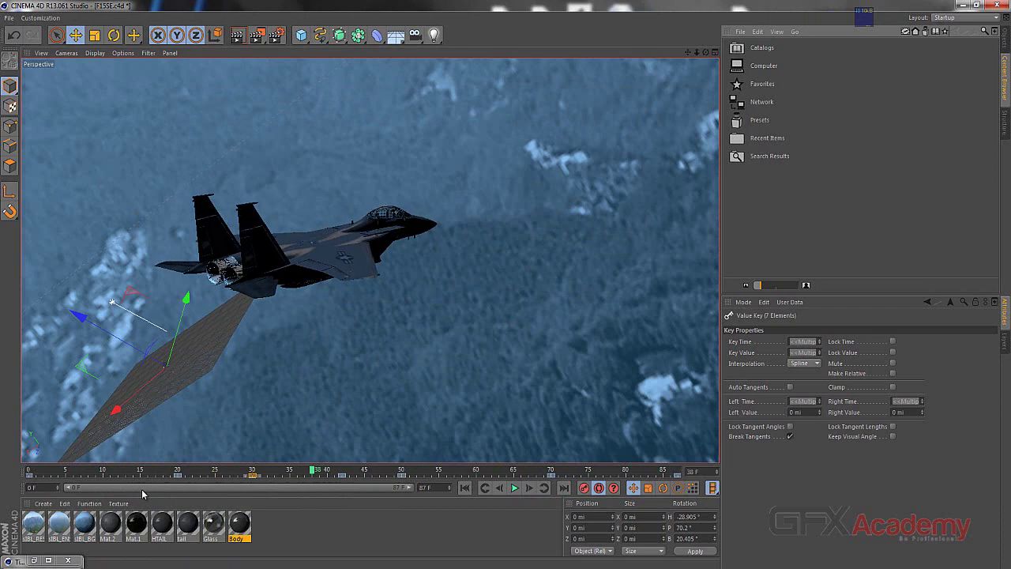
pyautogui.click(33, 560)
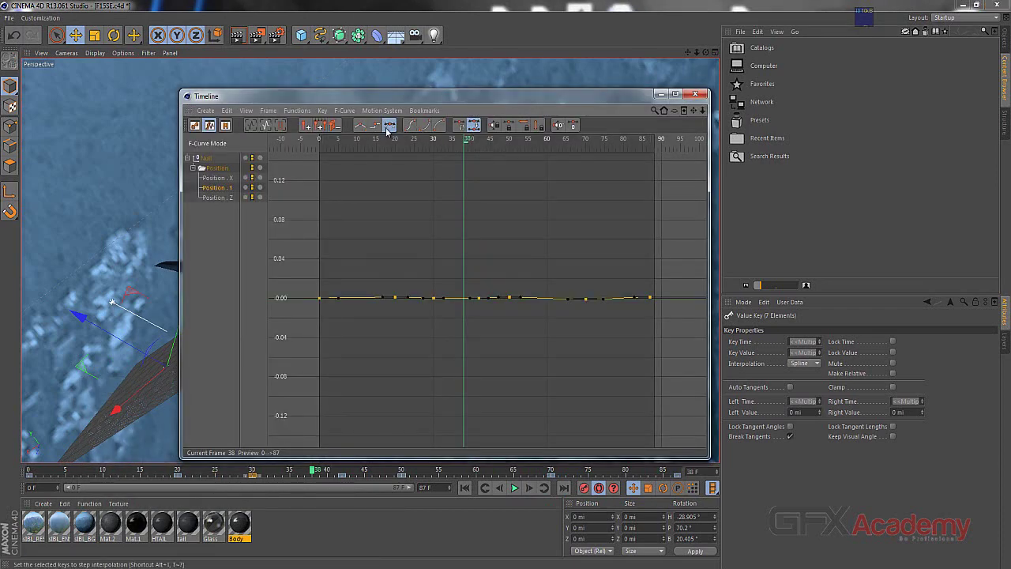
pyautogui.scroll(-5, 472, 235)
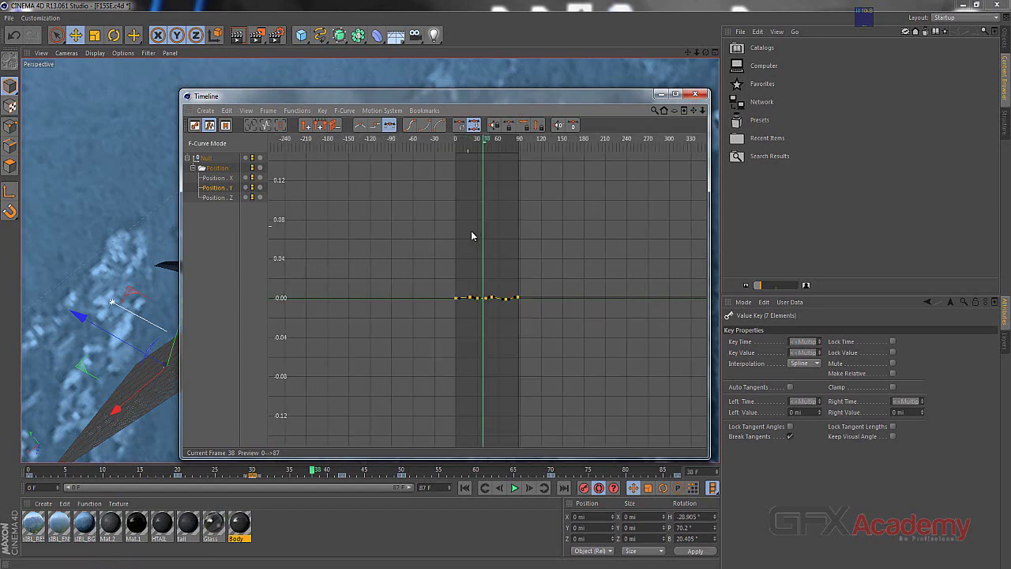
pyautogui.scroll(8, 482, 242)
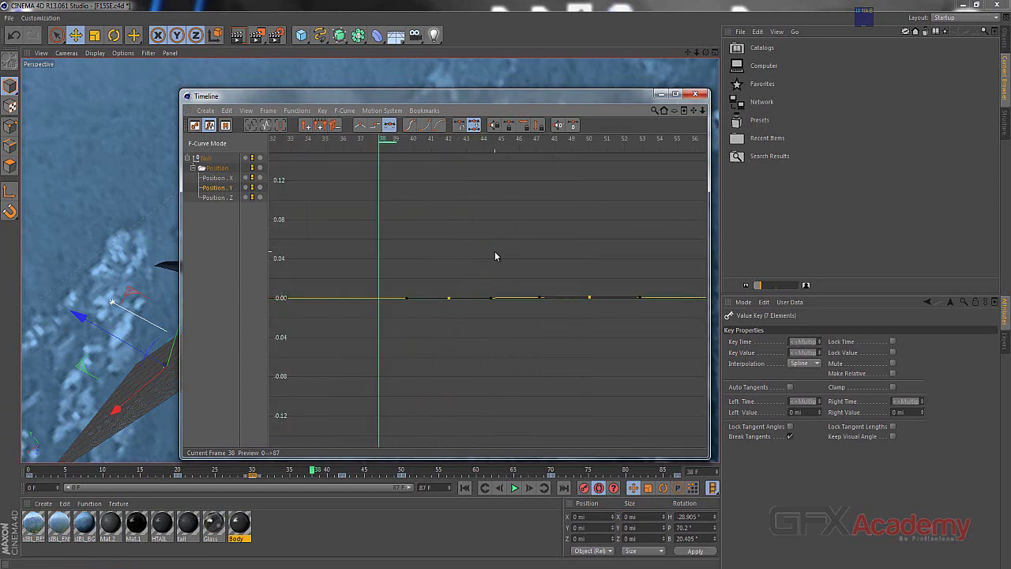
pyautogui.scroll(-3, 494, 252)
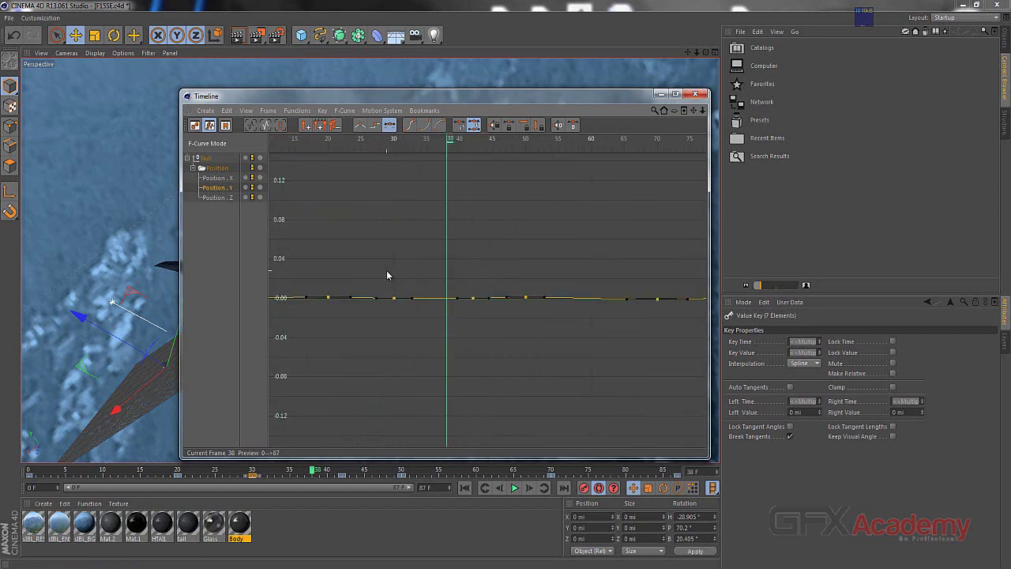
pyautogui.scroll(8, 408, 272)
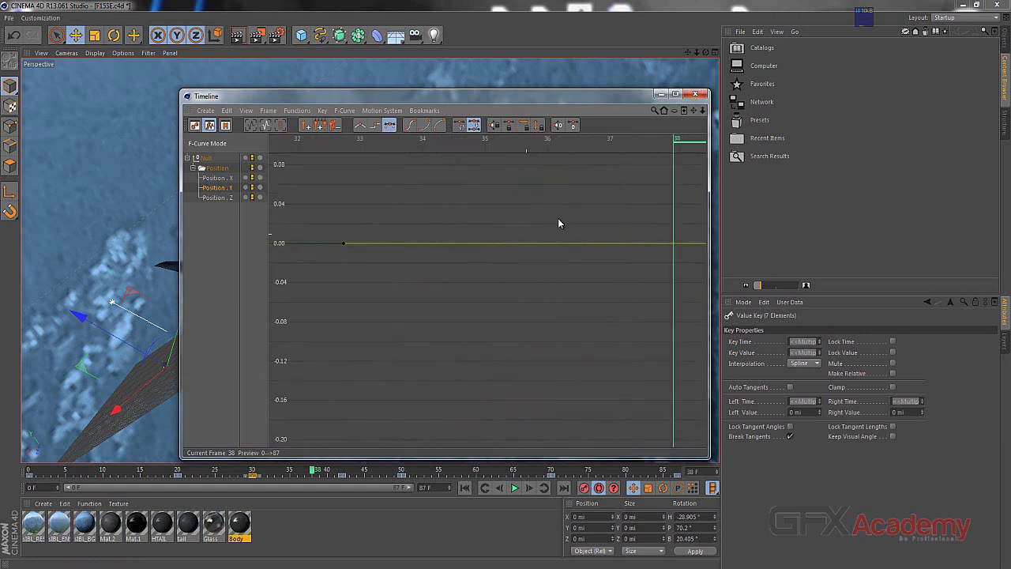
pyautogui.moveTo(558, 223); pyautogui.dragTo(501, 287, button='middle')
pyautogui.moveTo(627, 222); pyautogui.dragTo(505, 289, button='middle')
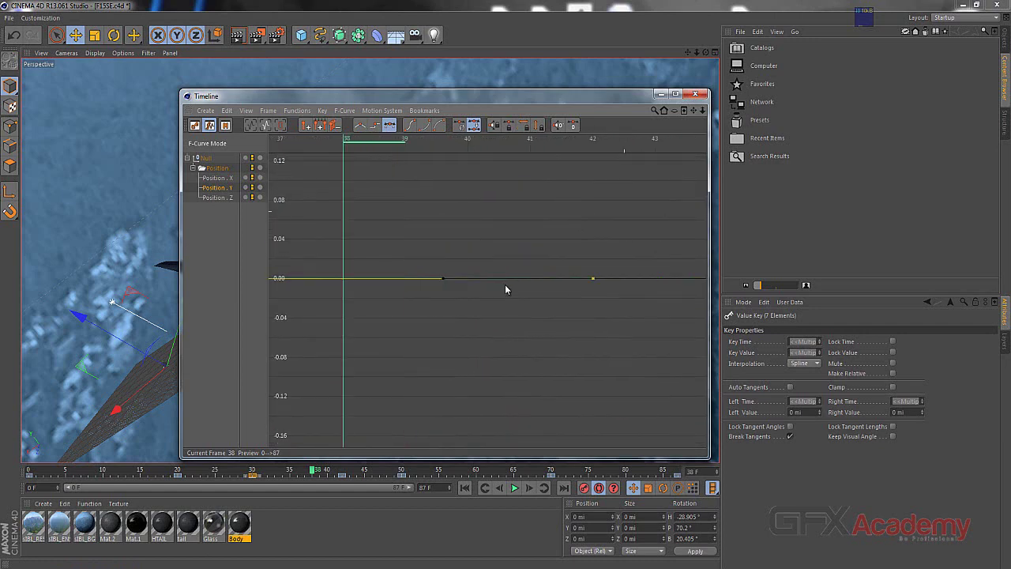
pyautogui.scroll(-6, 505, 286)
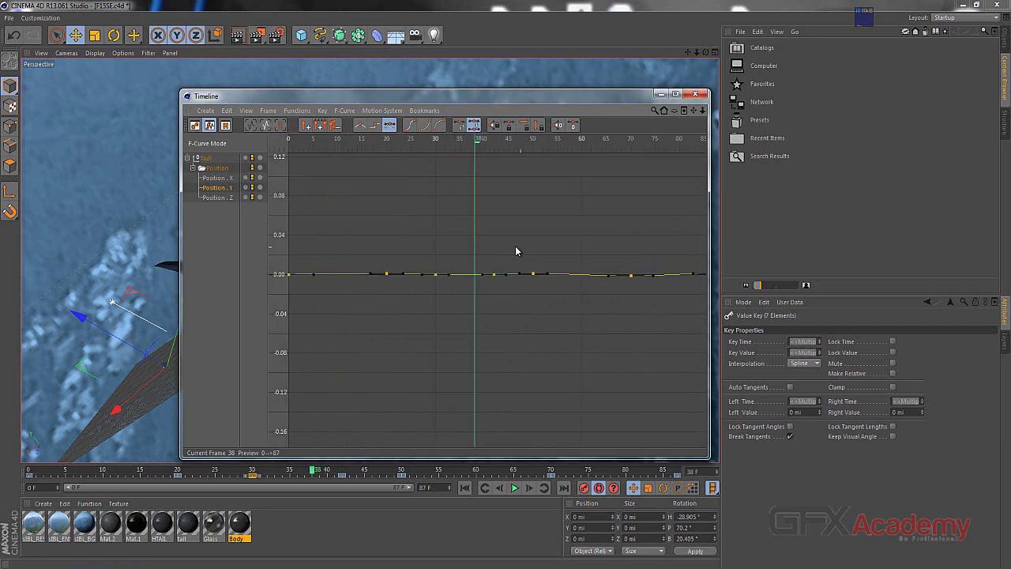
pyautogui.scroll(2, 537, 244)
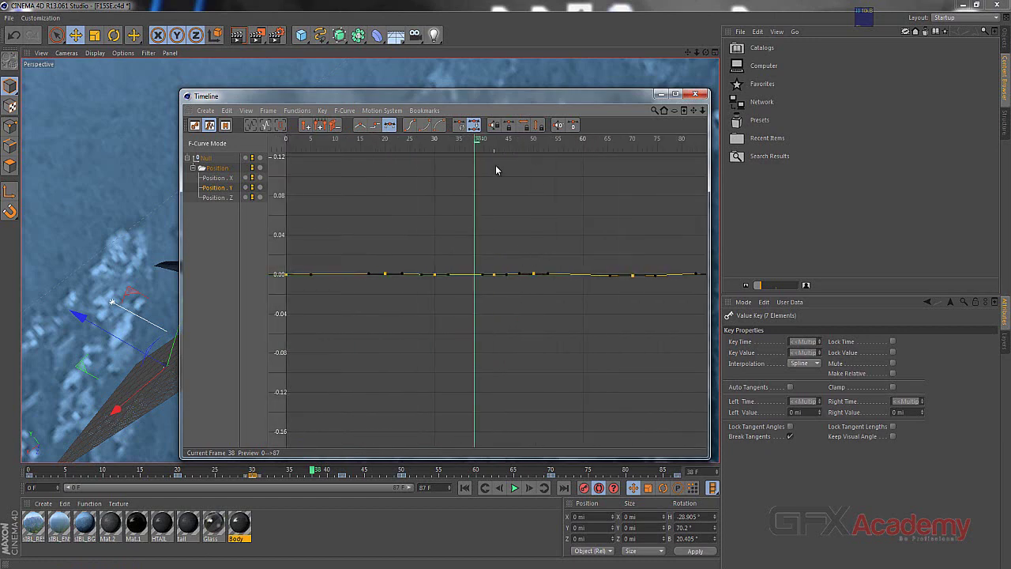
pyautogui.scroll(-3, 679, 254)
pyautogui.moveTo(646, 247); pyautogui.dragTo(365, 312)
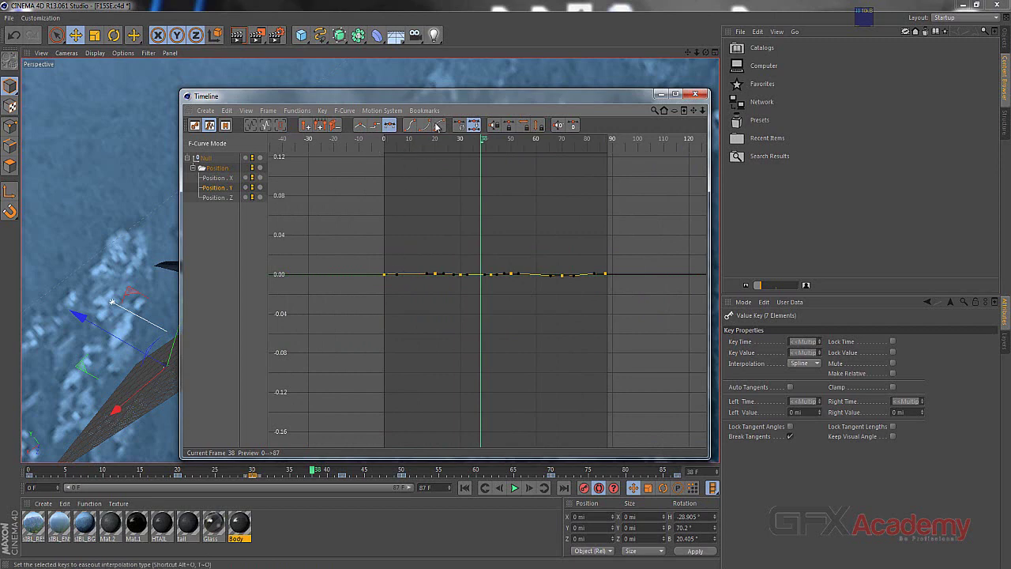
pyautogui.click(662, 95)
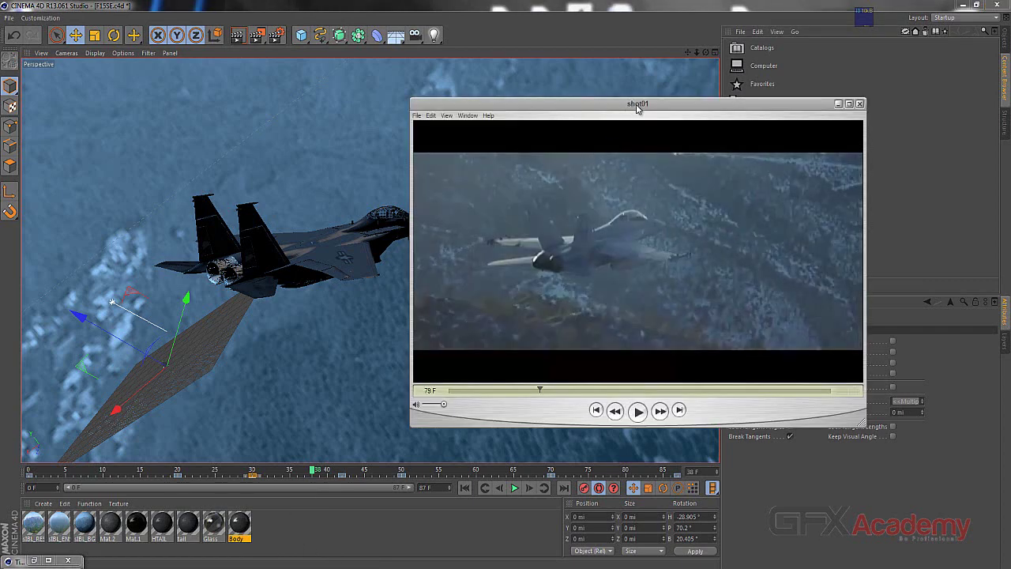
# - Bring up the shot01 reference clip beside the jet and play its first shot from frame 14 to frame 64
pyautogui.moveTo(637, 109); pyautogui.dragTo(669, 112)
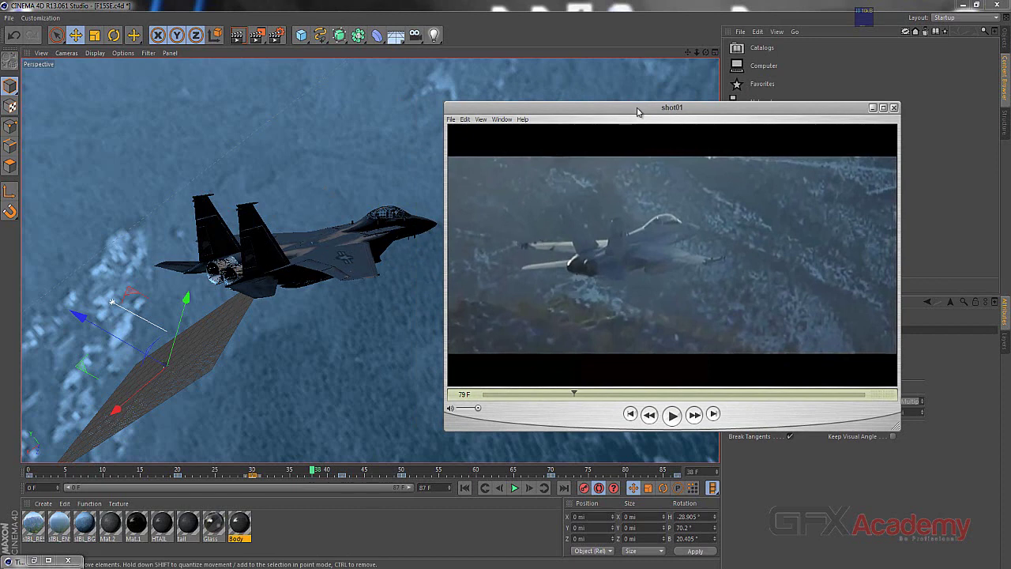
pyautogui.moveTo(638, 111); pyautogui.dragTo(631, 110)
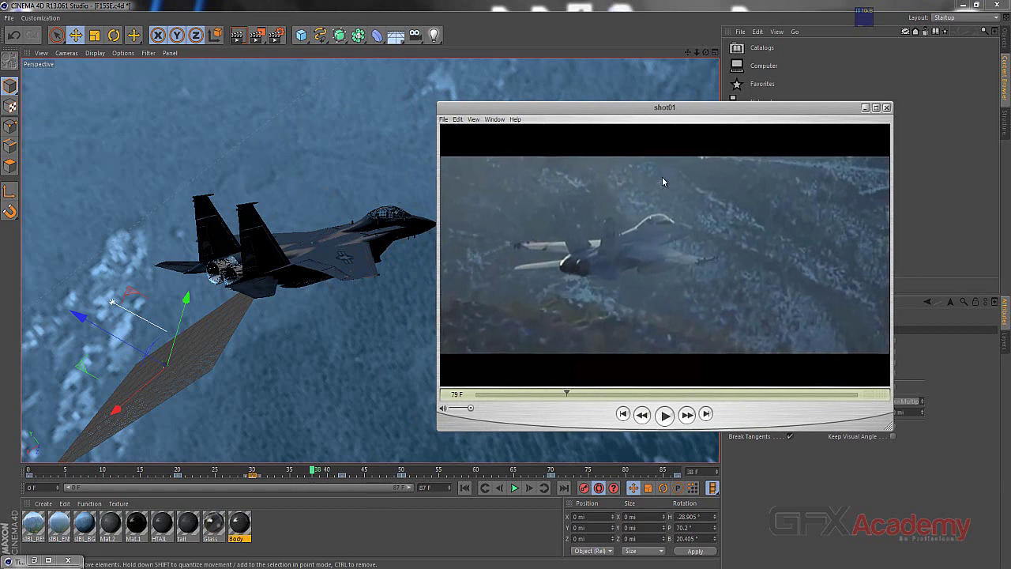
pyautogui.moveTo(566, 395); pyautogui.dragTo(563, 394)
pyautogui.click(493, 395)
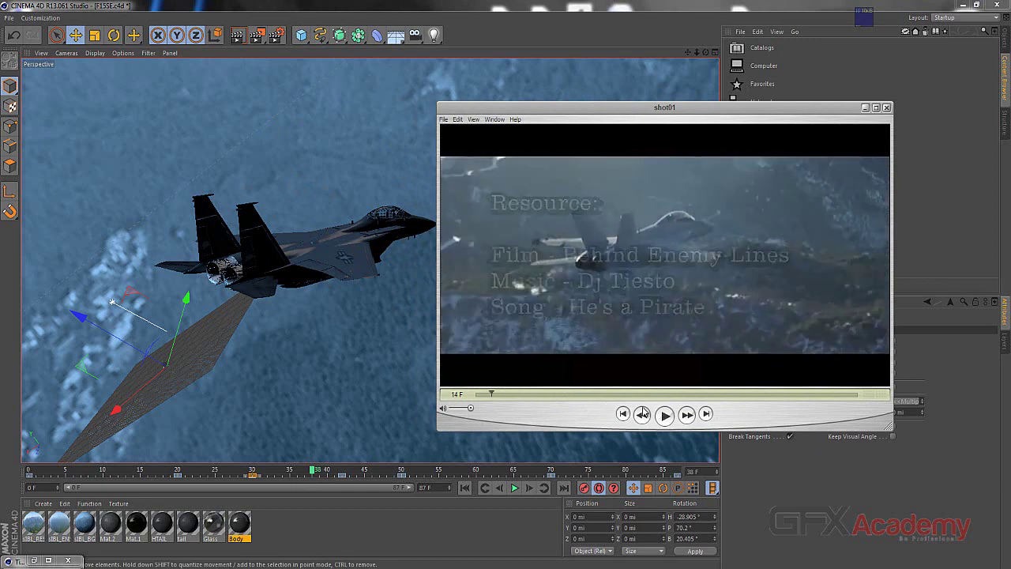
pyautogui.click(665, 414)
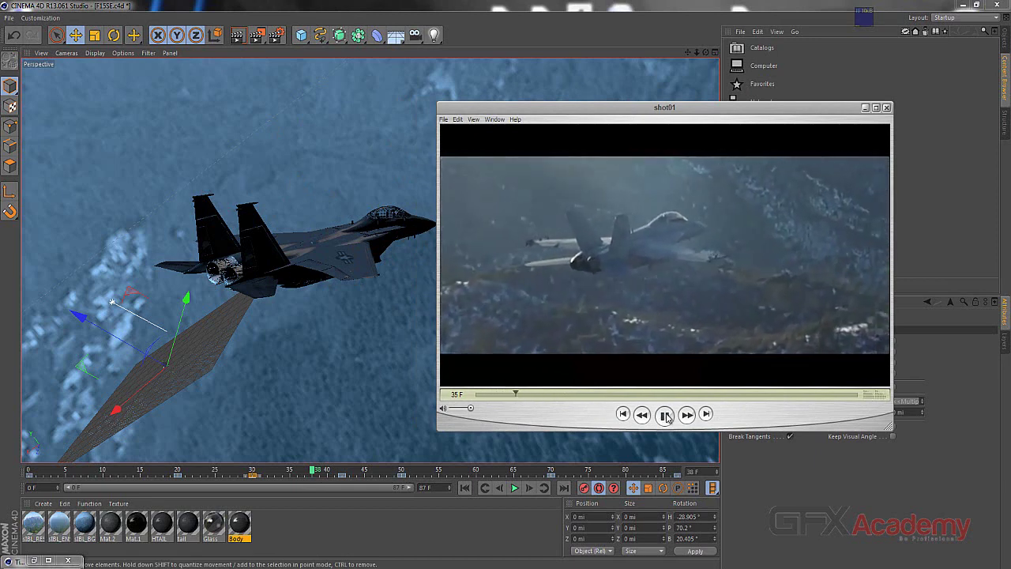
pyautogui.click(662, 322)
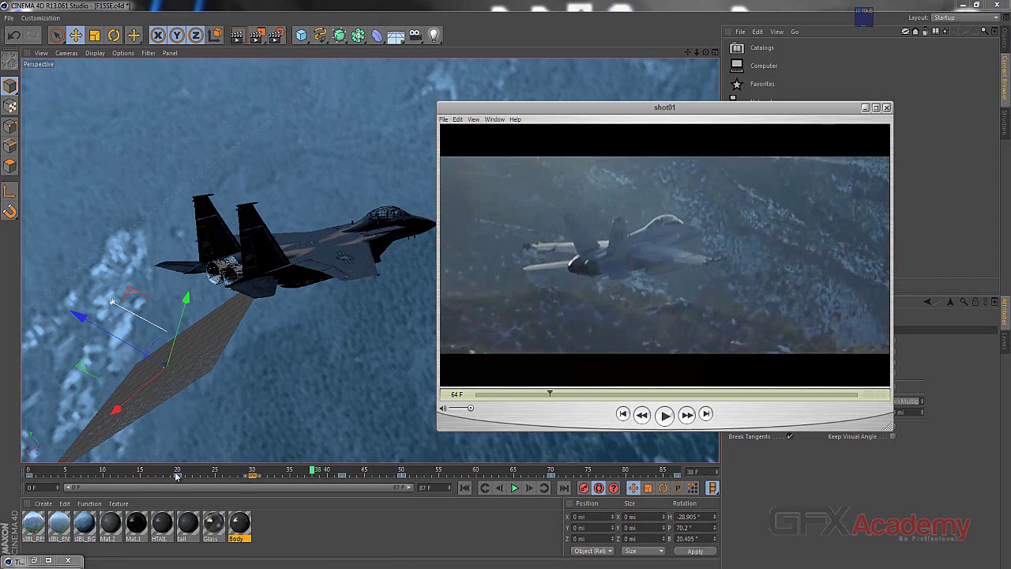
# - Scrub the F-15 animation back and forth between its first frames and frame 87 to compare the jet's motion
pyautogui.click(124, 467)
pyautogui.moveTo(124, 468); pyautogui.dragTo(676, 470)
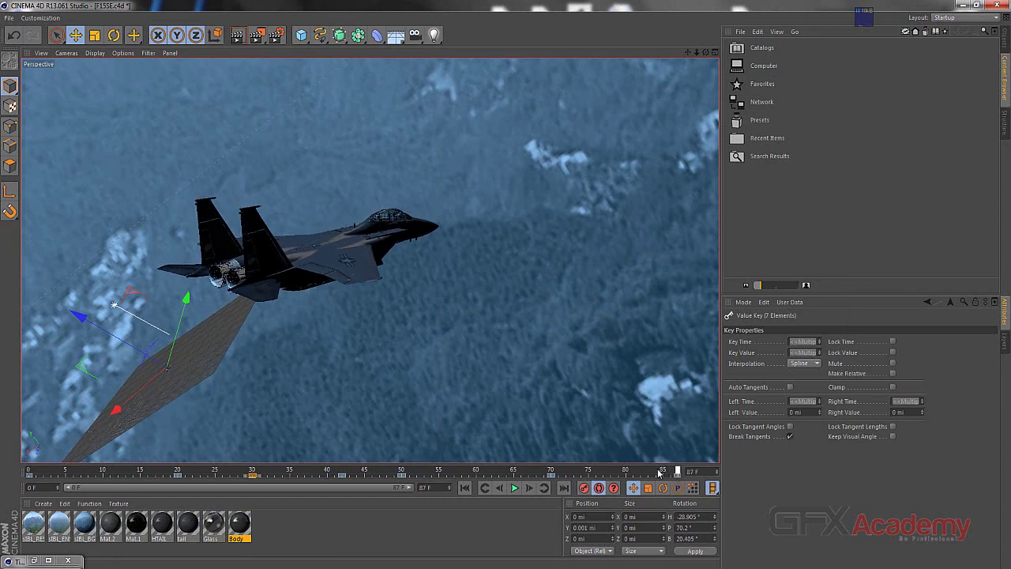
pyautogui.moveTo(658, 473); pyautogui.dragTo(29, 471)
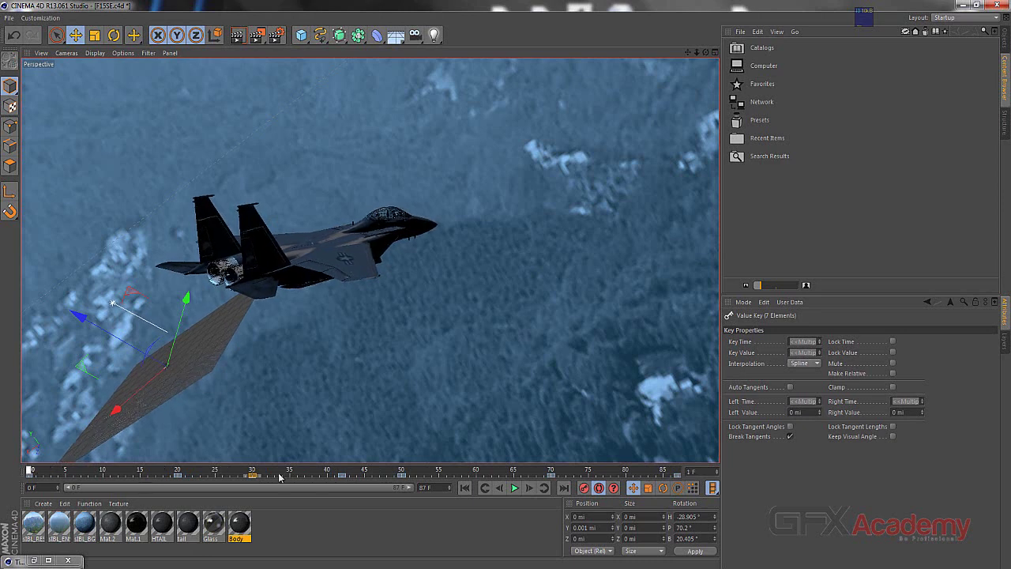
pyautogui.moveTo(279, 476); pyautogui.dragTo(677, 470)
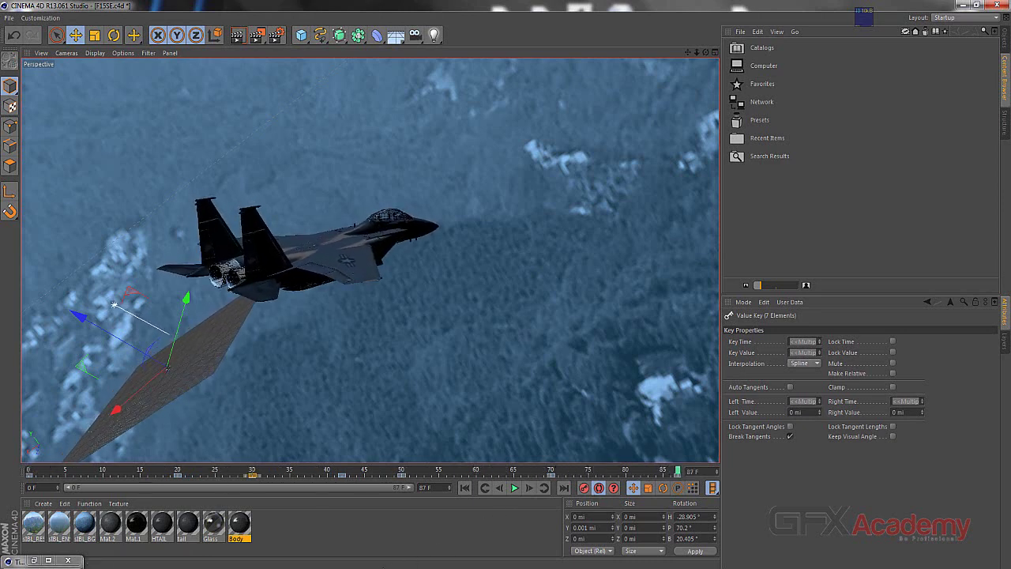
# - Return to the shot01 clip and play it into the second shot, pausing at frame 176
pyautogui.hotkey('alt', 'Tab')
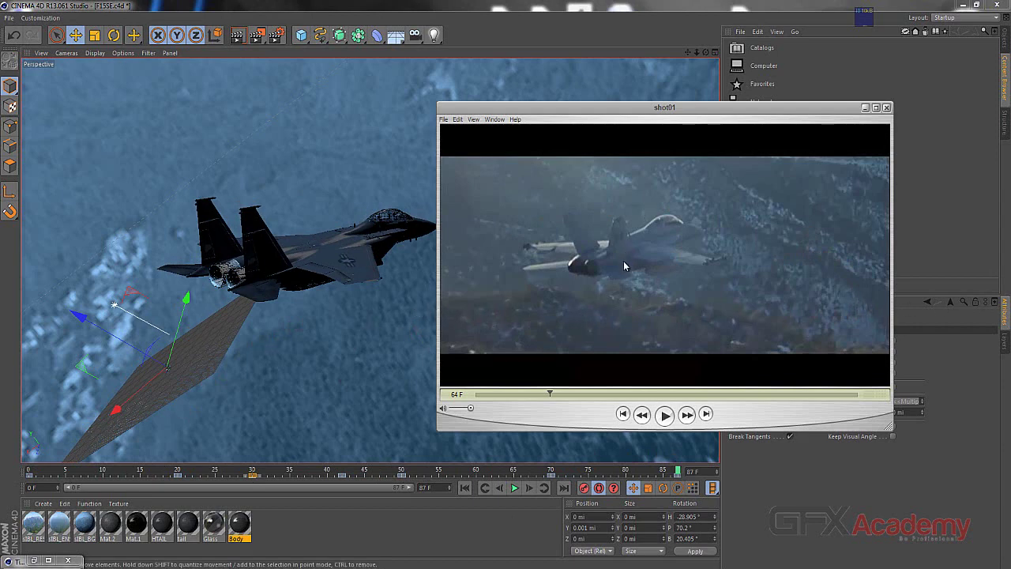
pyautogui.click(664, 415)
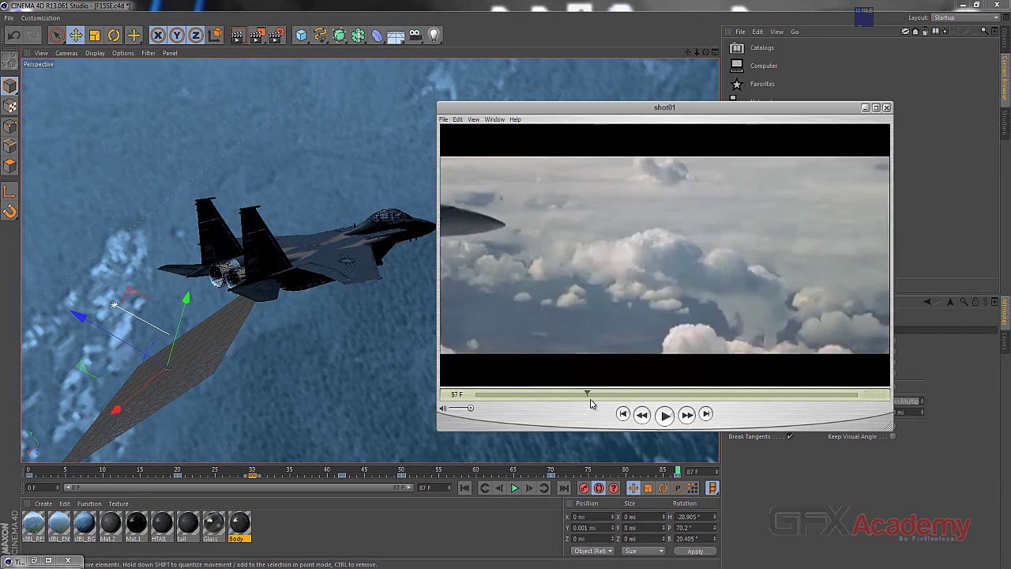
pyautogui.click(664, 415)
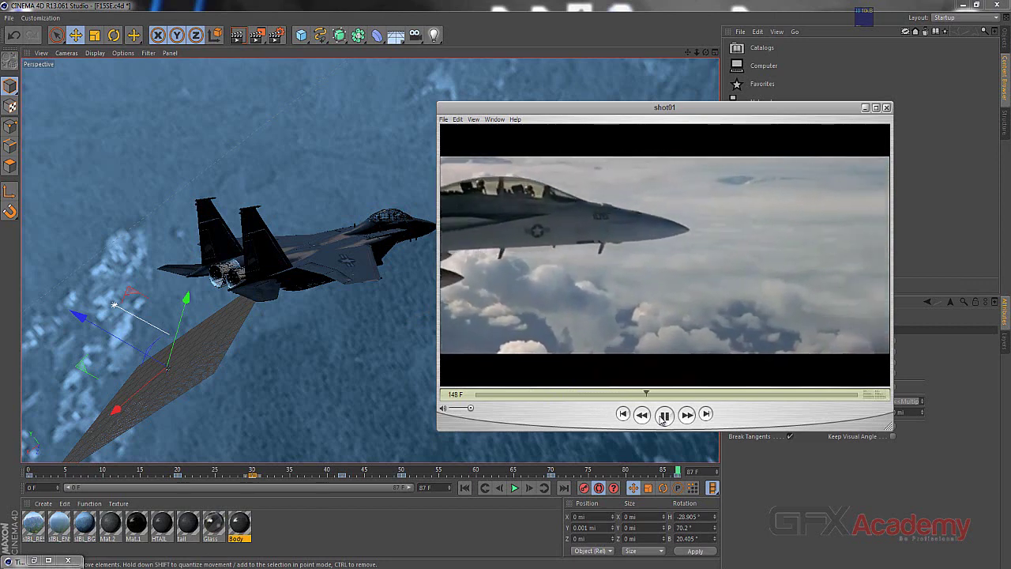
pyautogui.click(654, 420)
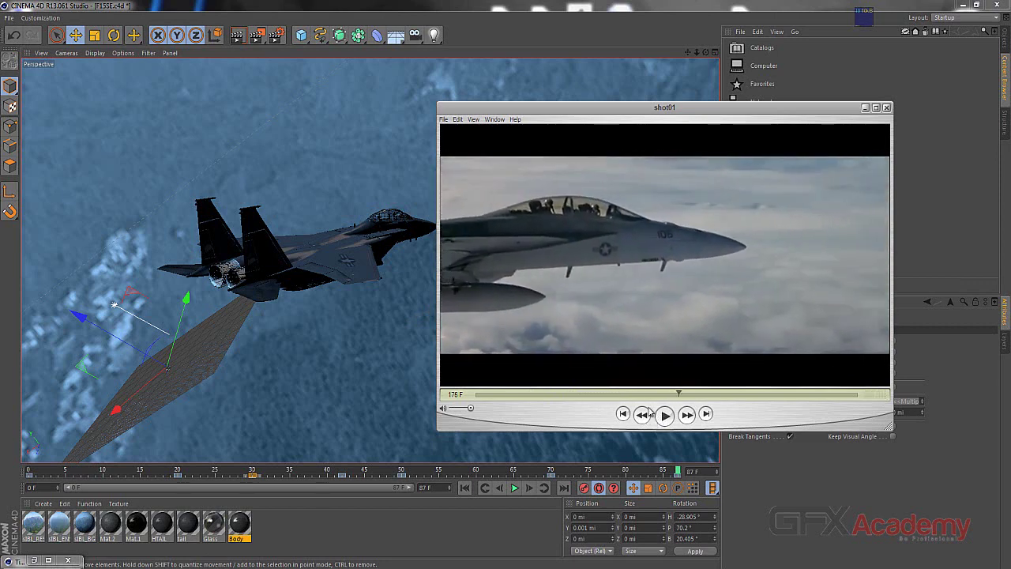
# - Scrub the shot01 clip around frames 88 to 118 to locate the cut between the first and second shots
pyautogui.moveTo(678, 395); pyautogui.dragTo(582, 396)
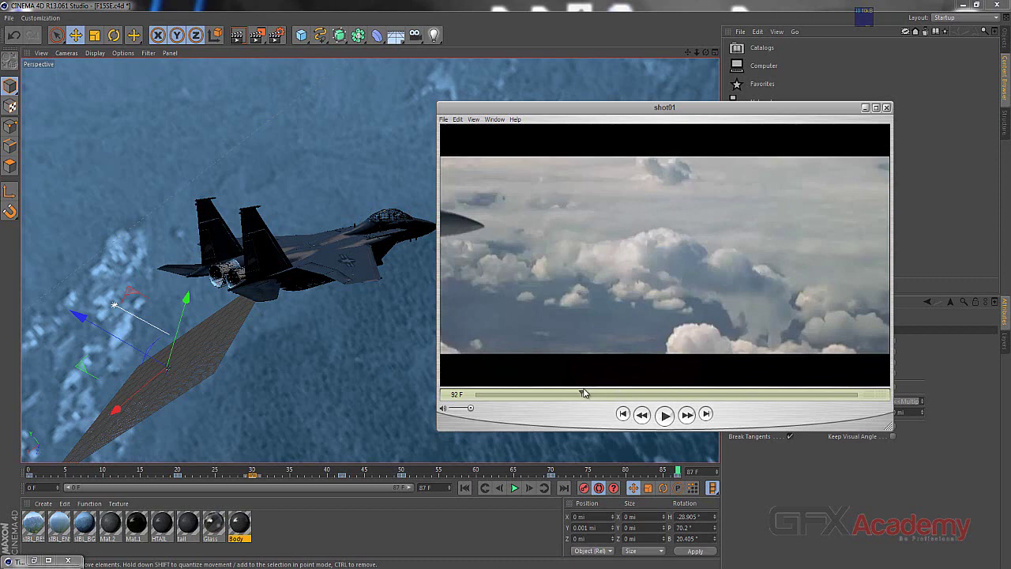
pyautogui.moveTo(583, 395); pyautogui.dragTo(611, 393)
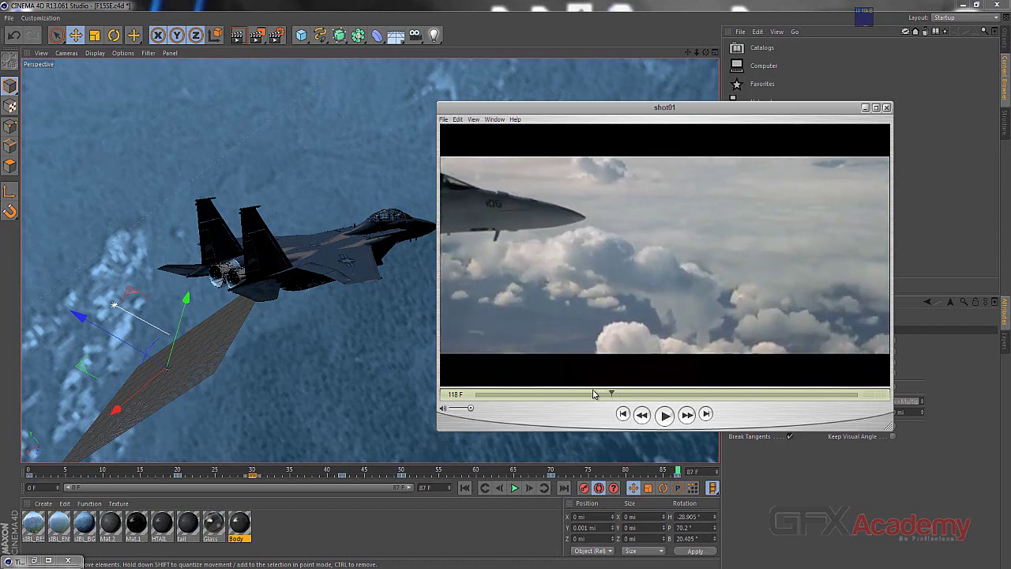
pyautogui.click(588, 393)
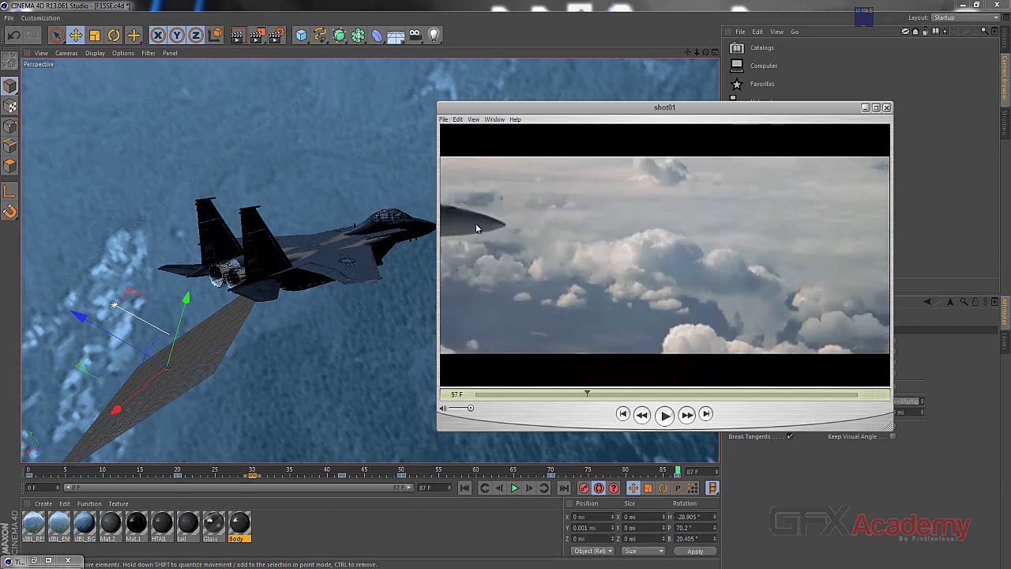
pyautogui.moveTo(588, 394)
pyautogui.mouseDown()
pyautogui.moveTo(621, 395)
pyautogui.moveTo(552, 395)
pyautogui.moveTo(577, 396)
pyautogui.mouseUp()
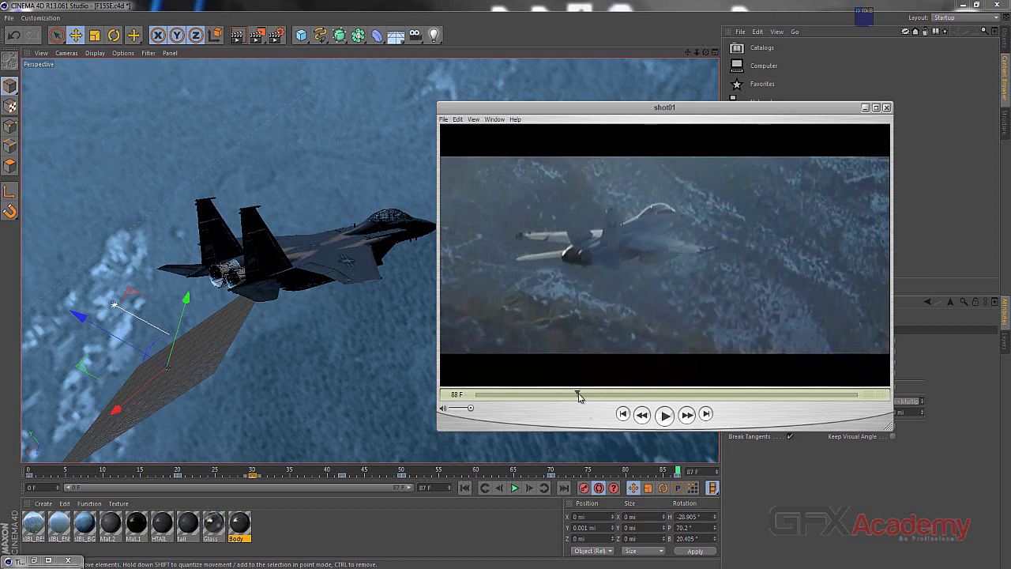
pyautogui.moveTo(578, 396); pyautogui.dragTo(579, 403)
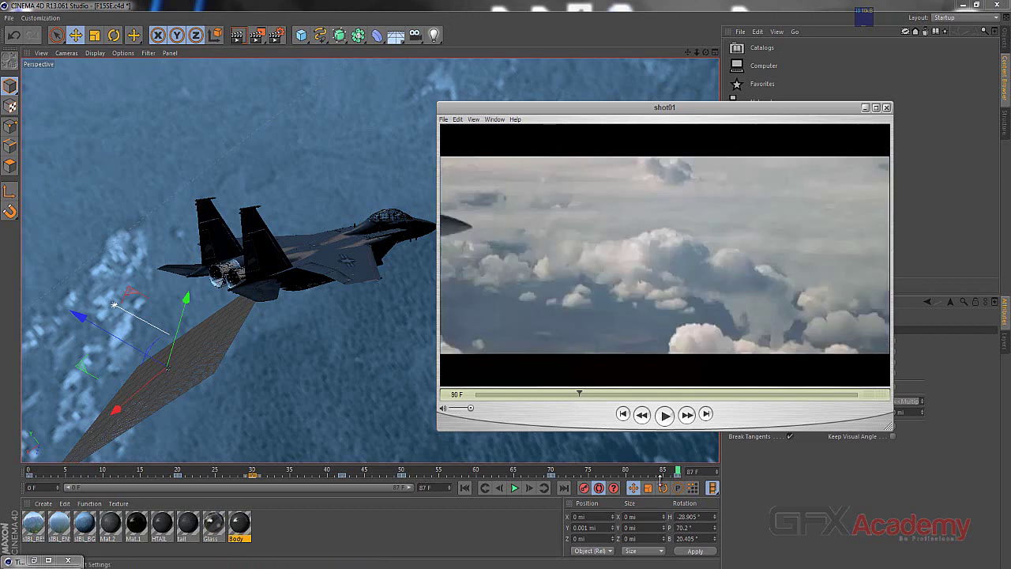
# - Set the animation's end frame to 89 and shift the preview range so that it ends at frame 89
pyautogui.click(424, 488)
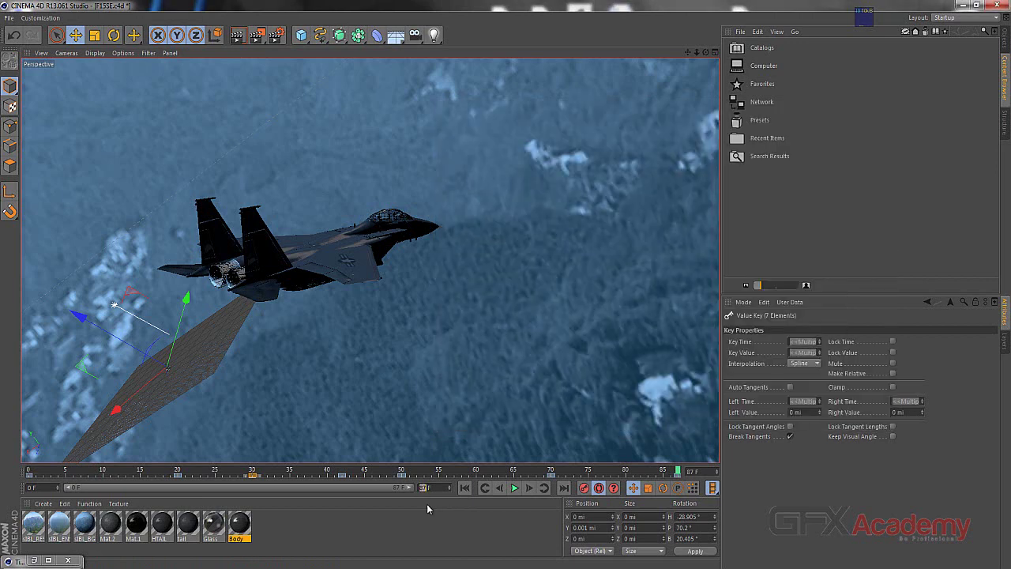
pyautogui.hotkey('alt', 'Tab')
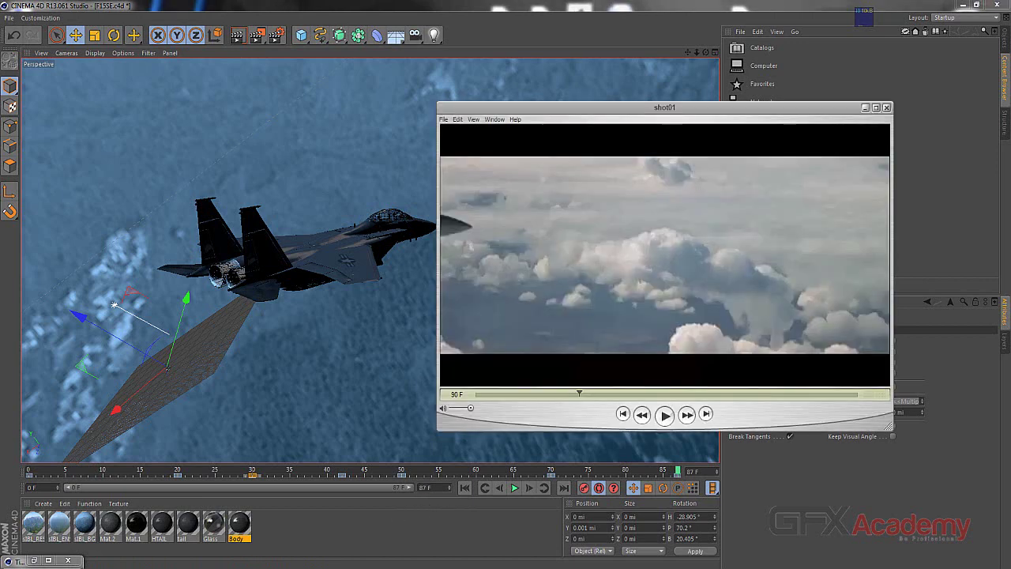
pyautogui.click(424, 488)
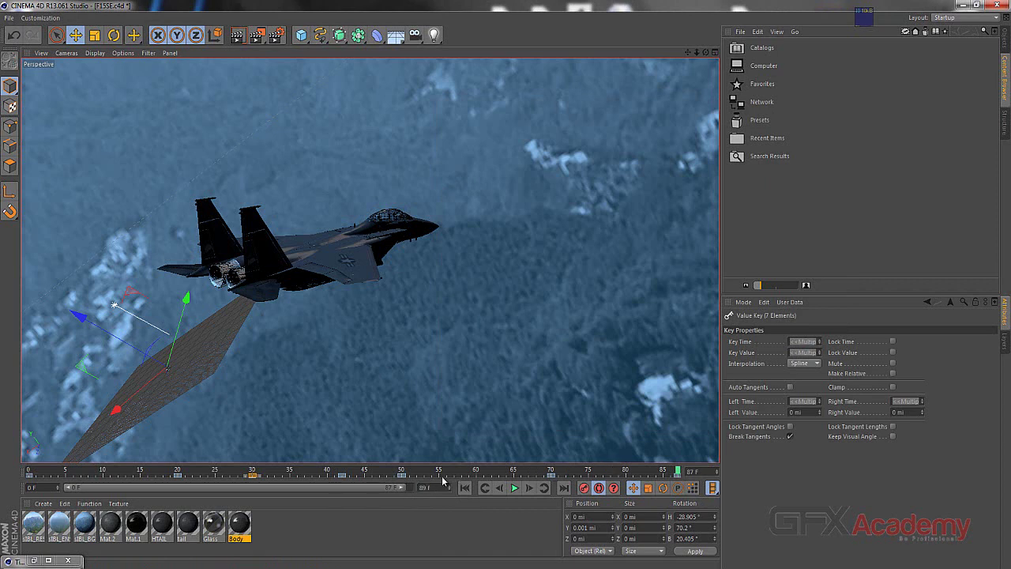
pyautogui.moveTo(367, 488)
pyautogui.mouseDown()
pyautogui.moveTo(383, 490)
pyautogui.moveTo(355, 490)
pyautogui.mouseUp()
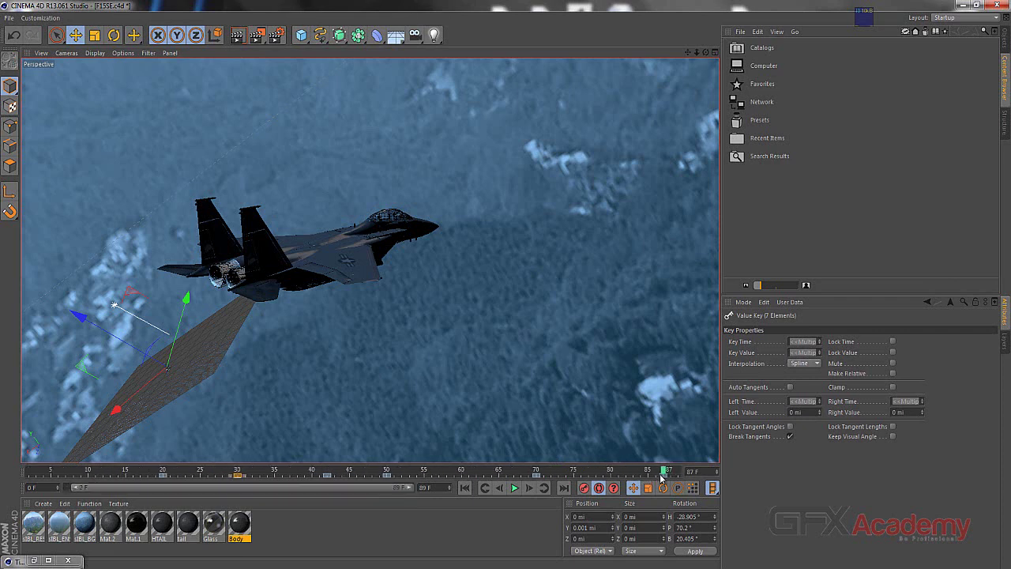
# - Move the last keyframe to frame 89 and extend the start of the preview range back to frame 0
pyautogui.click(664, 476)
pyautogui.moveTo(664, 476); pyautogui.dragTo(673, 477)
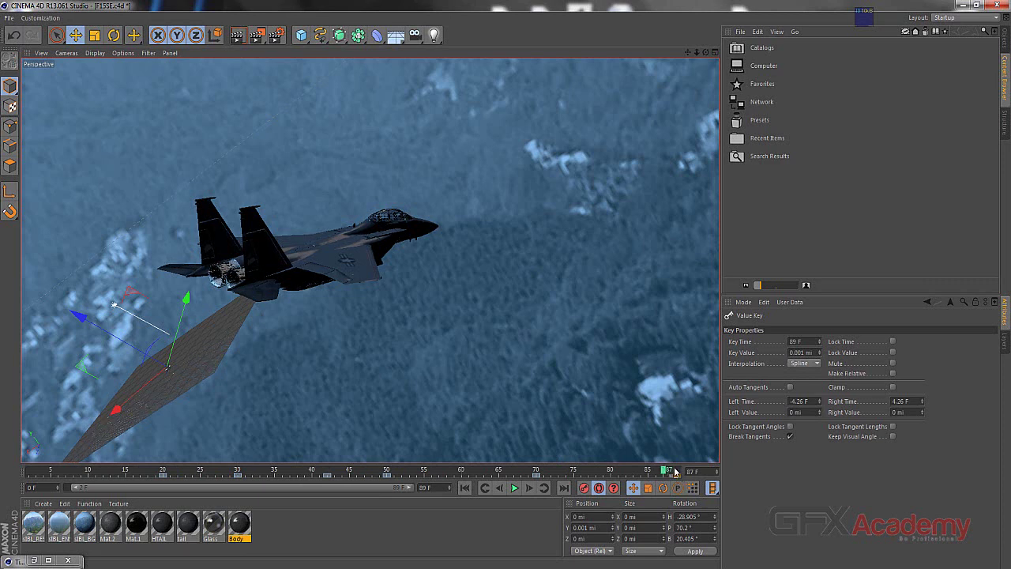
pyautogui.click(403, 471)
pyautogui.moveTo(333, 472)
pyautogui.mouseDown()
pyautogui.moveTo(22, 471)
pyautogui.moveTo(248, 472)
pyautogui.moveTo(112, 471)
pyautogui.mouseUp()
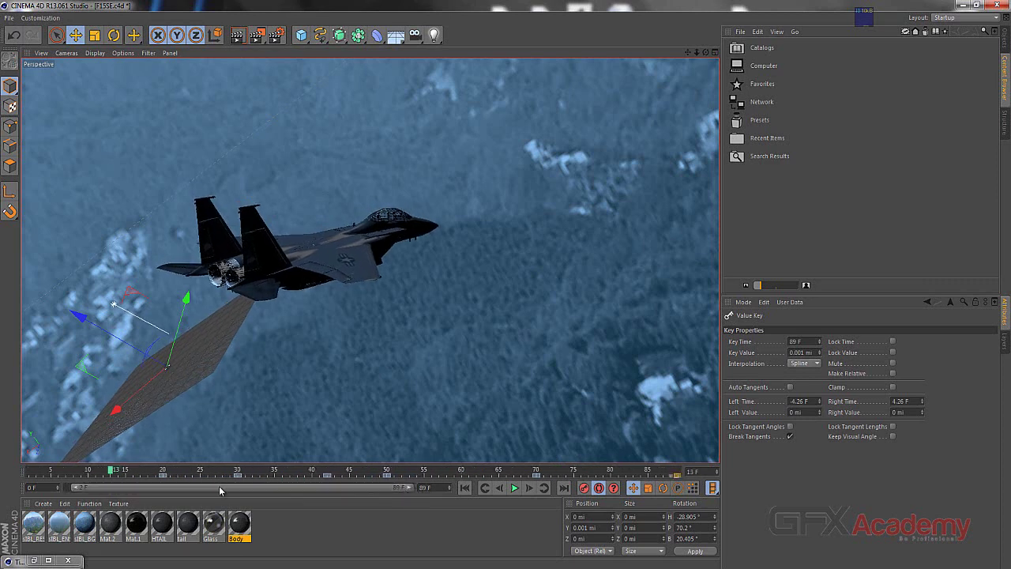
pyautogui.moveTo(76, 490); pyautogui.dragTo(60, 488)
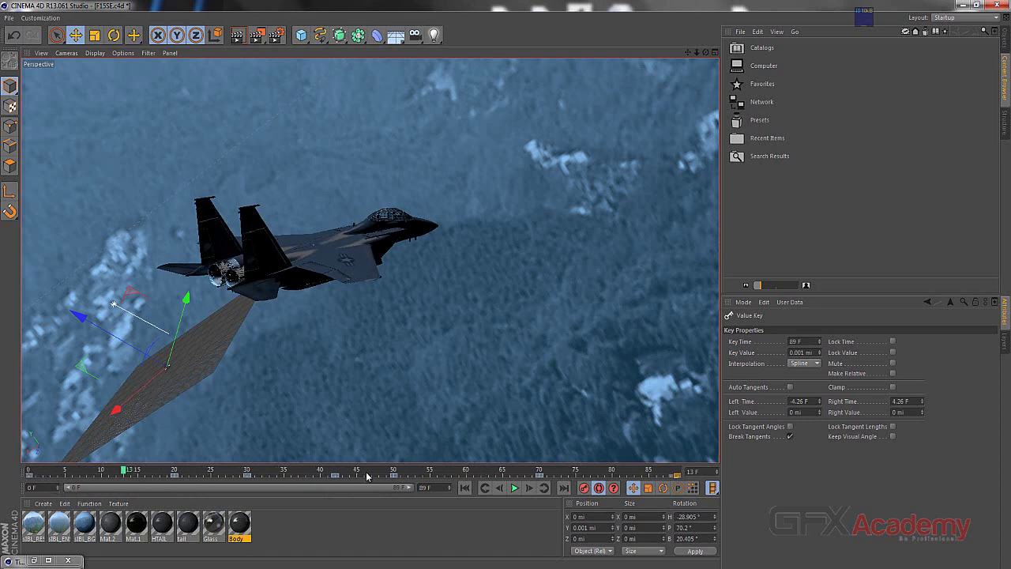
# - Play the jet fly-by animation from frame 13, pause it at frame 24 and move to frame 25
pyautogui.click(513, 488)
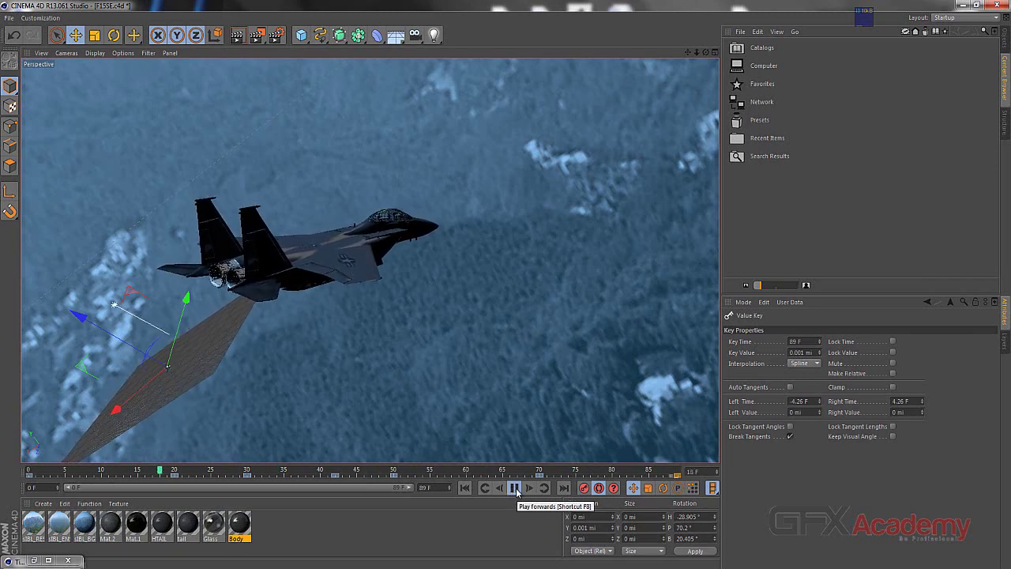
pyautogui.click(513, 488)
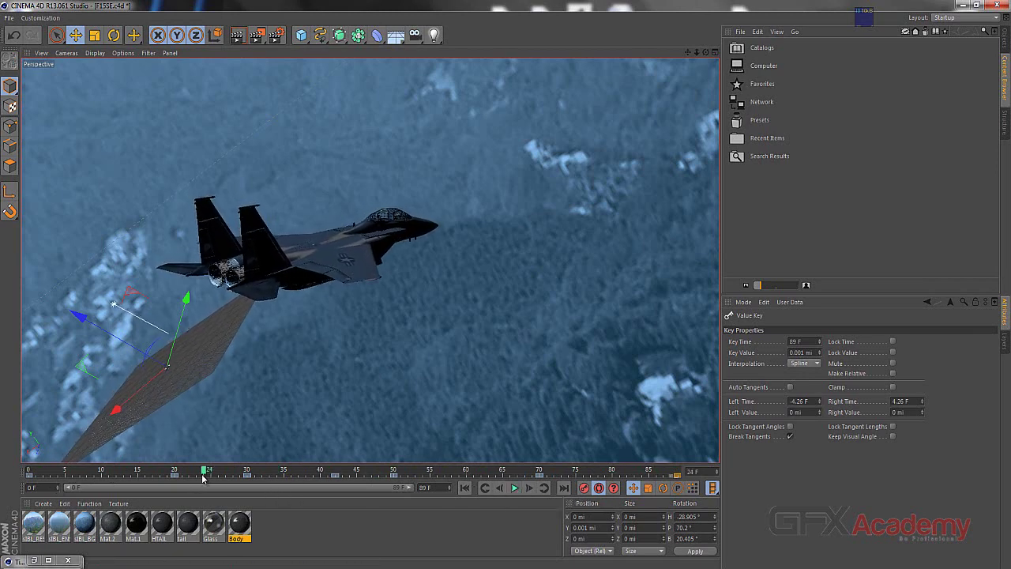
pyautogui.moveTo(204, 472); pyautogui.dragTo(211, 472)
# - Scrub the shot01 clip to frame 246 and set the animation's end frame to 246
pyautogui.click(395, 564)
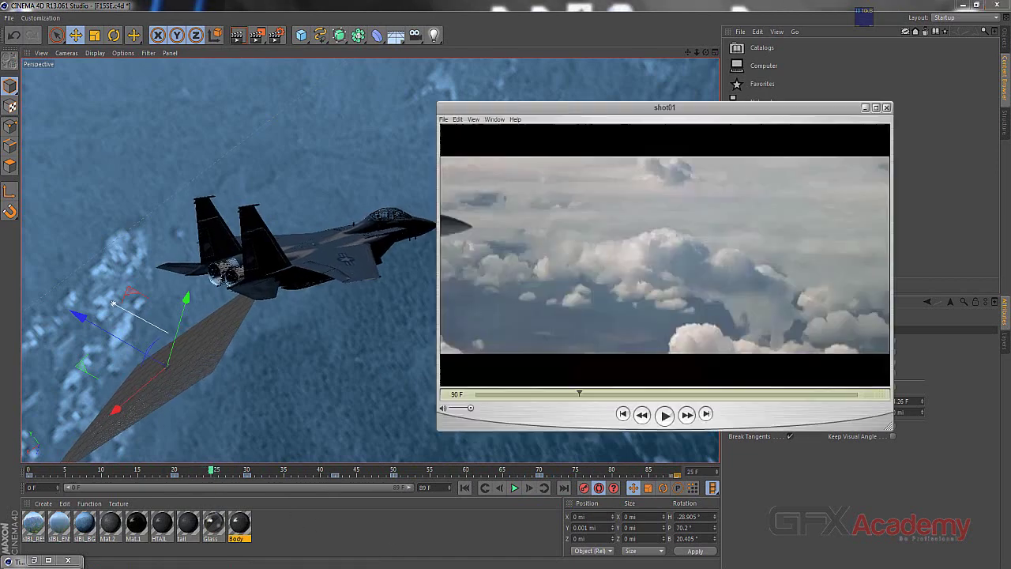
pyautogui.moveTo(579, 393); pyautogui.dragTo(760, 394)
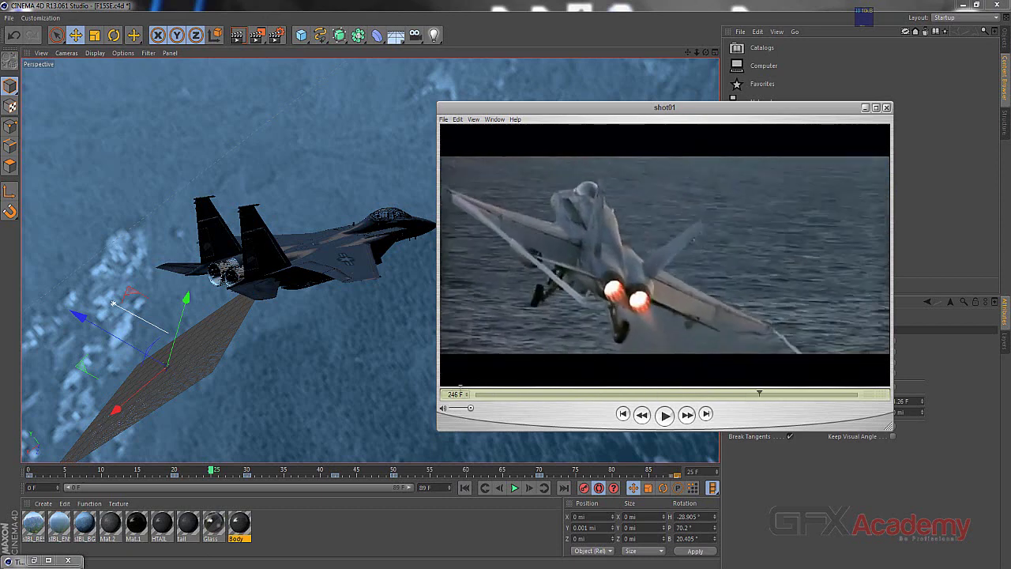
pyautogui.click(864, 108)
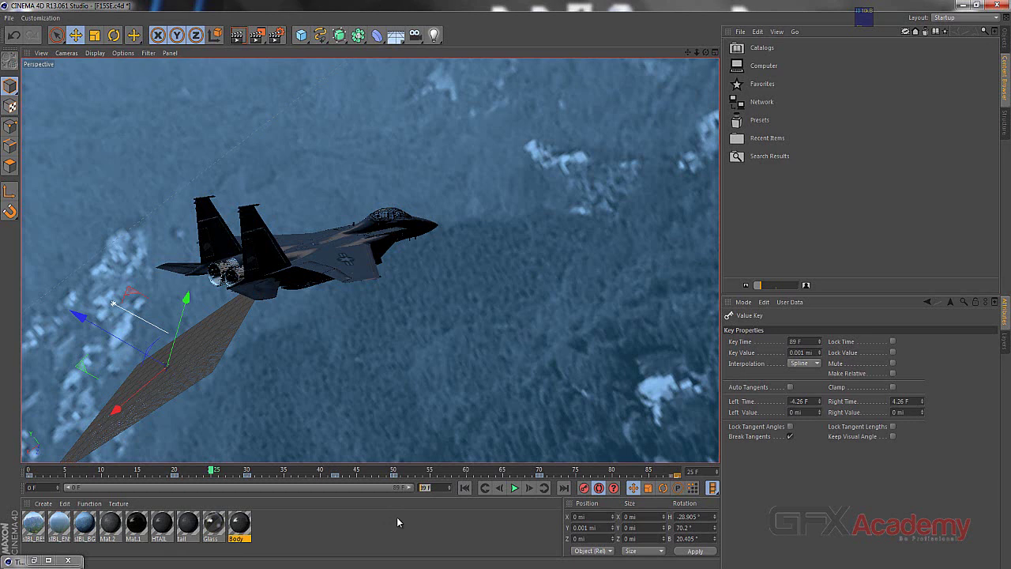
pyautogui.press('BackSpace')
pyautogui.press('Return')
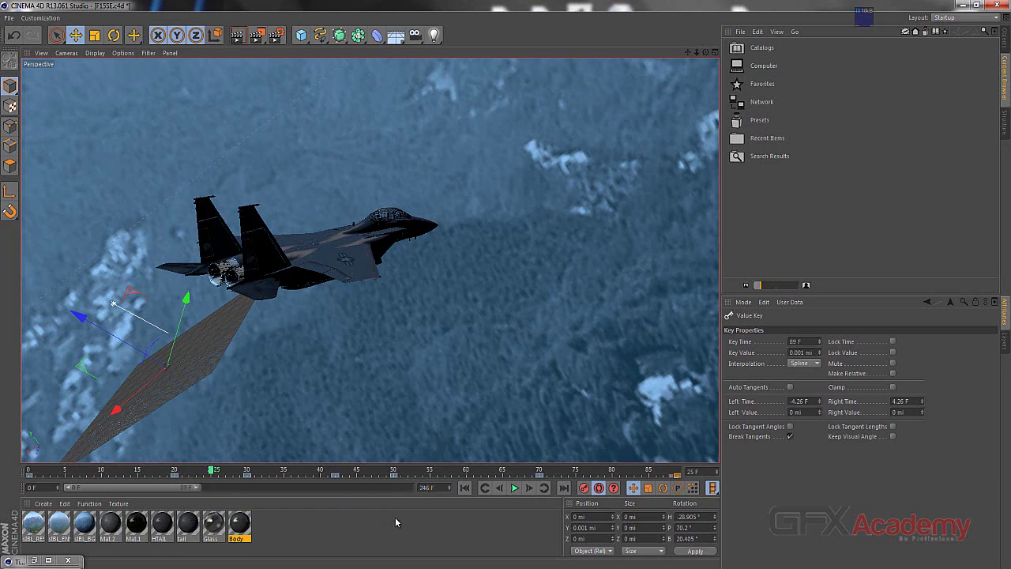
# - Set the animation's start frame to 90 and extend the preview range to end at frame 209
pyautogui.doubleClick(28, 487)
pyautogui.press('Return')
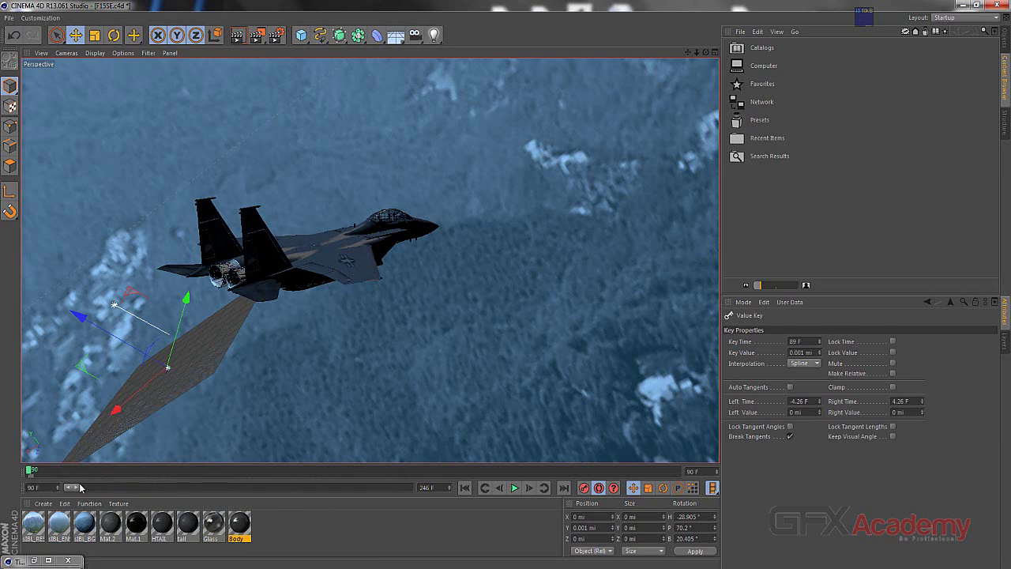
pyautogui.moveTo(70, 489); pyautogui.dragTo(334, 494)
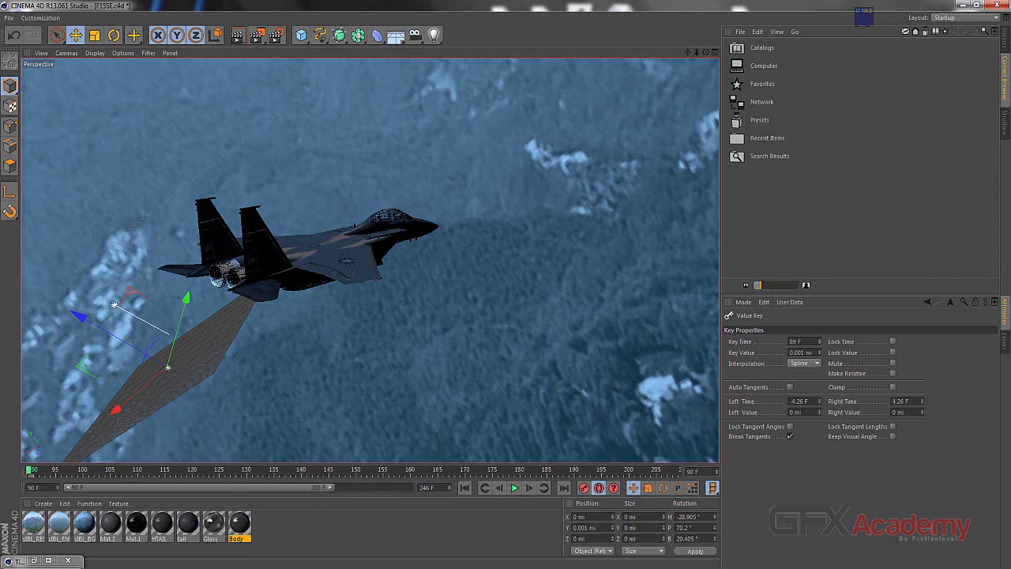
# - Return to the shot01 clip and scrub back from frame 246 to the cut around frames 88 and 89
pyautogui.hotkey('alt', 'Tab')
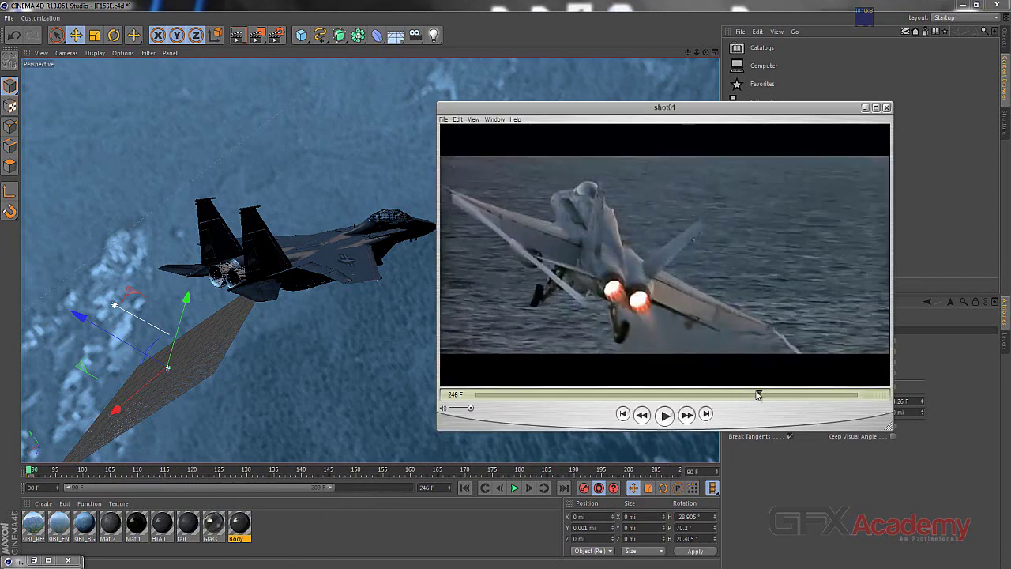
pyautogui.click(672, 395)
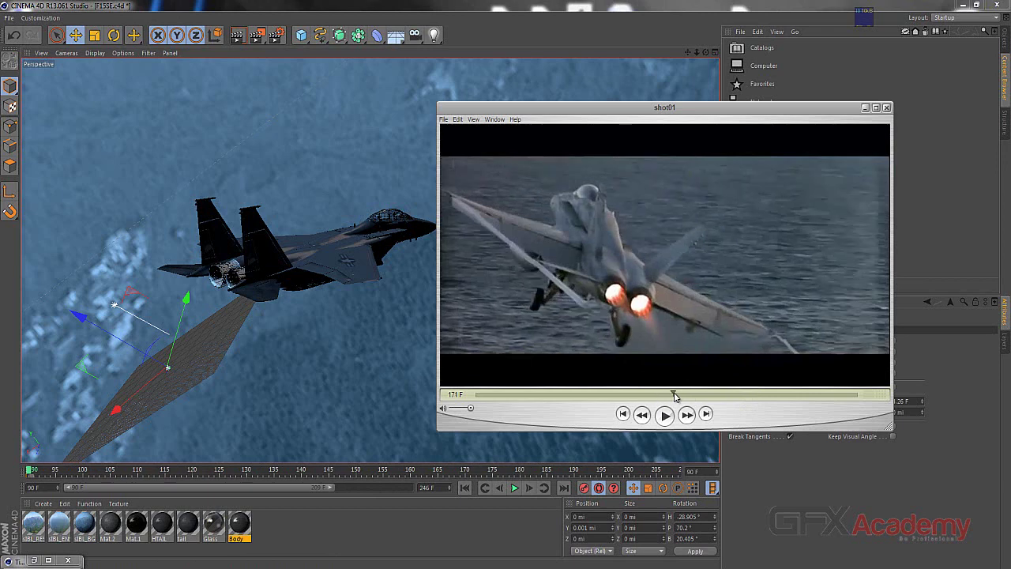
pyautogui.moveTo(672, 395); pyautogui.dragTo(579, 395)
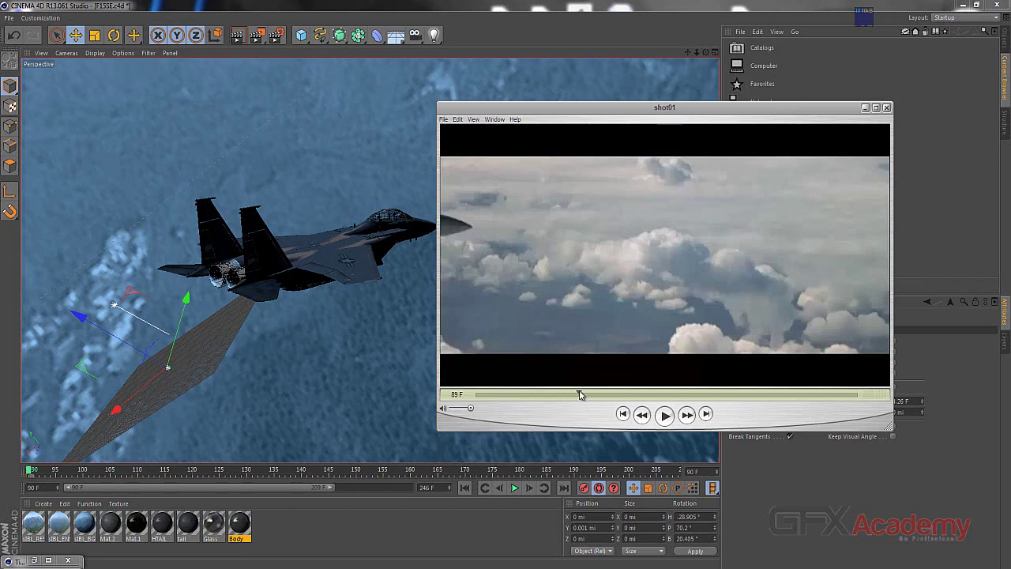
pyautogui.moveTo(582, 395); pyautogui.dragTo(578, 395)
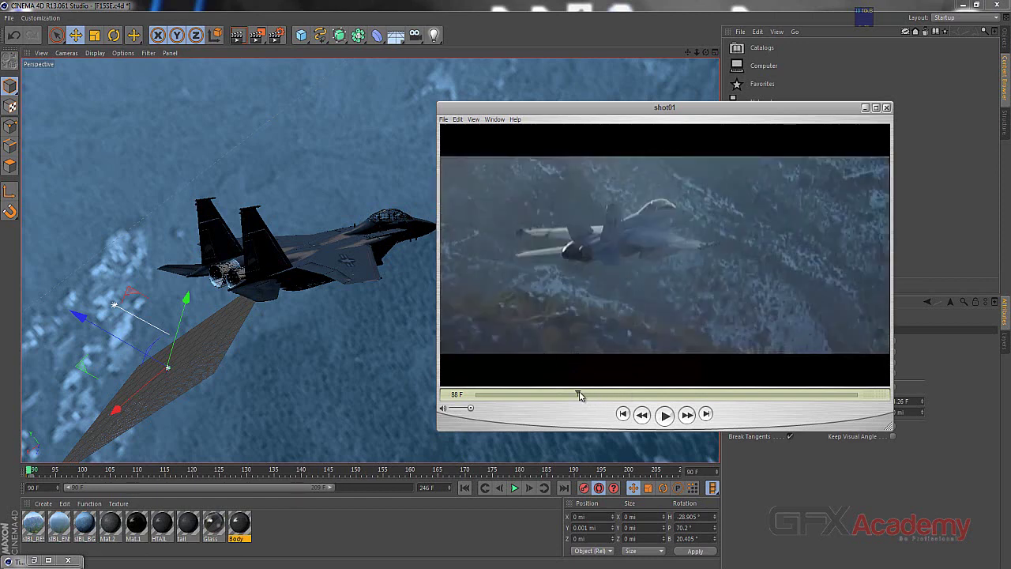
pyautogui.moveTo(580, 395); pyautogui.dragTo(579, 394)
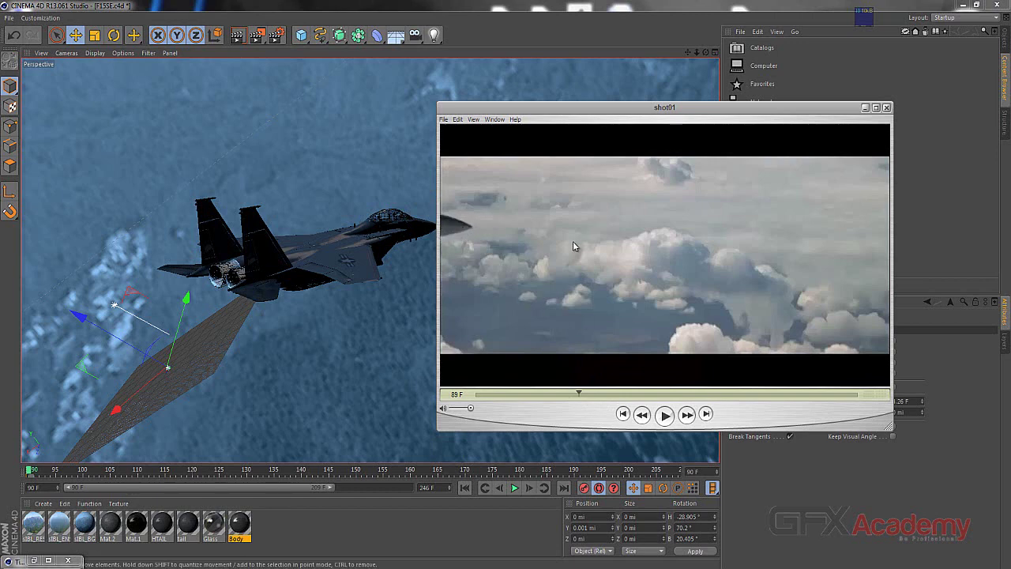
pyautogui.moveTo(631, 118)
pyautogui.mouseDown()
pyautogui.moveTo(695, 117)
pyautogui.moveTo(630, 114)
pyautogui.mouseUp()
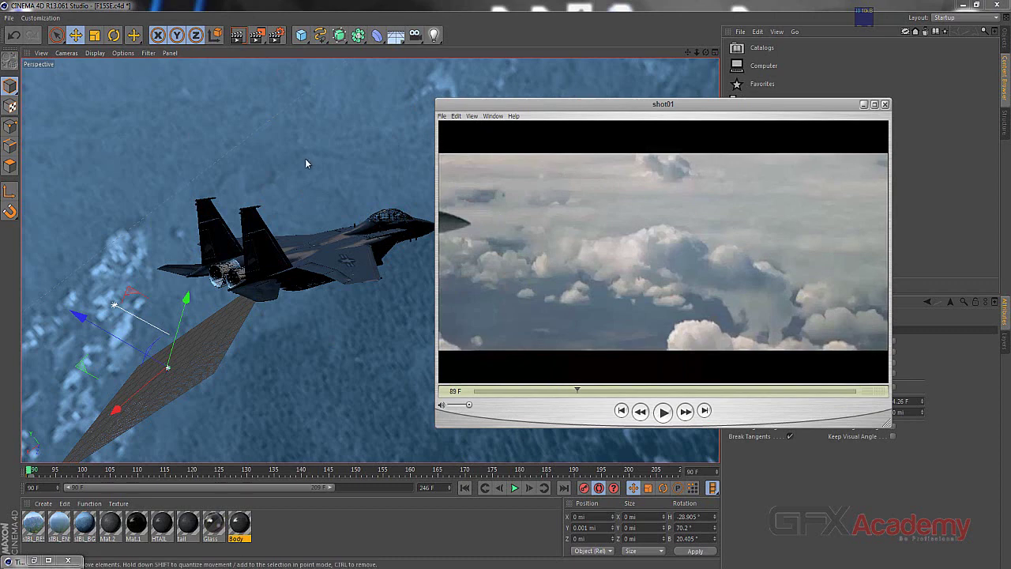
# - Switch back to Cinema 4D, save the F15SE.c4d project and close it
pyautogui.click(313, 7)
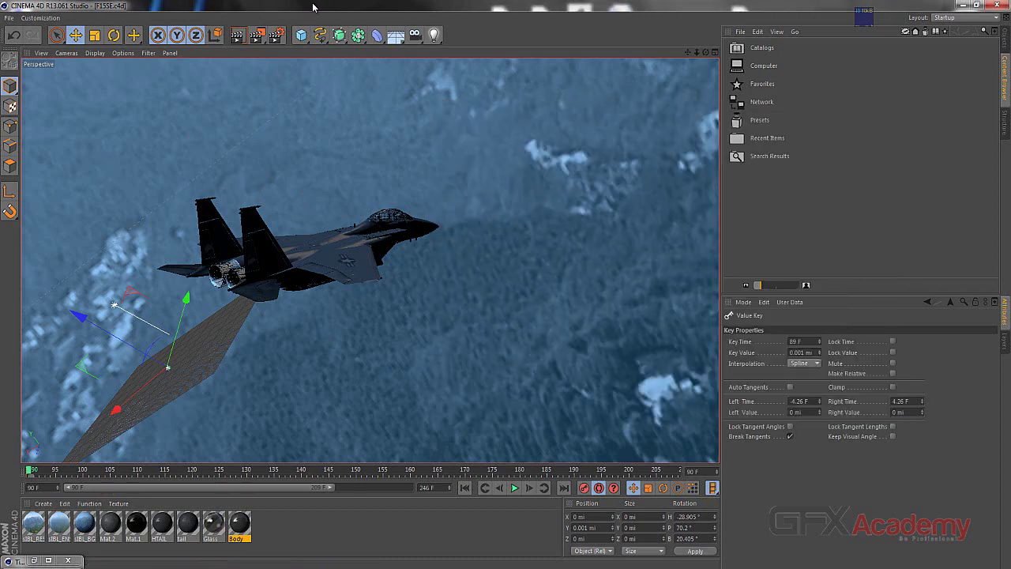
pyautogui.click(9, 18)
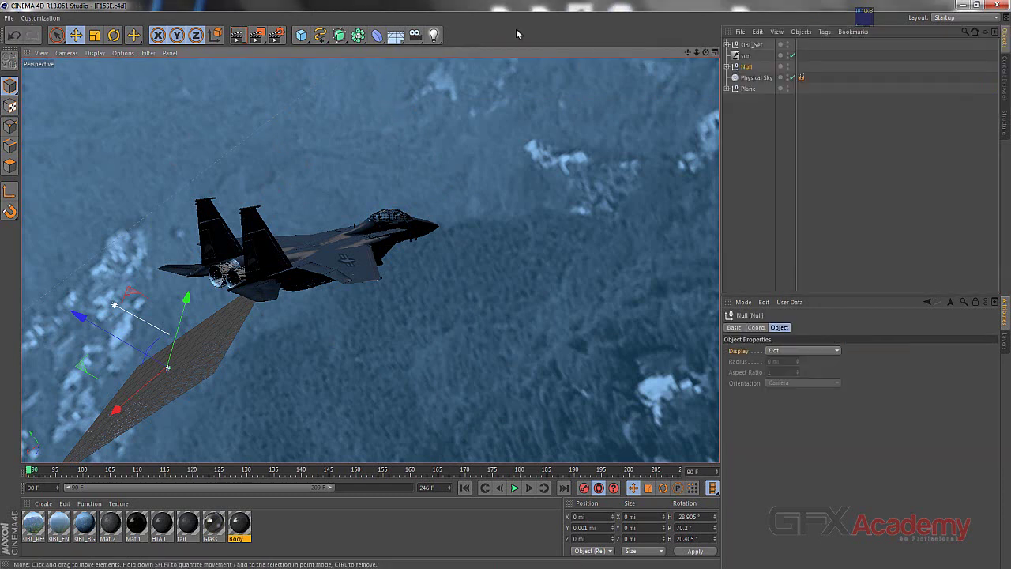
pyautogui.click(997, 5)
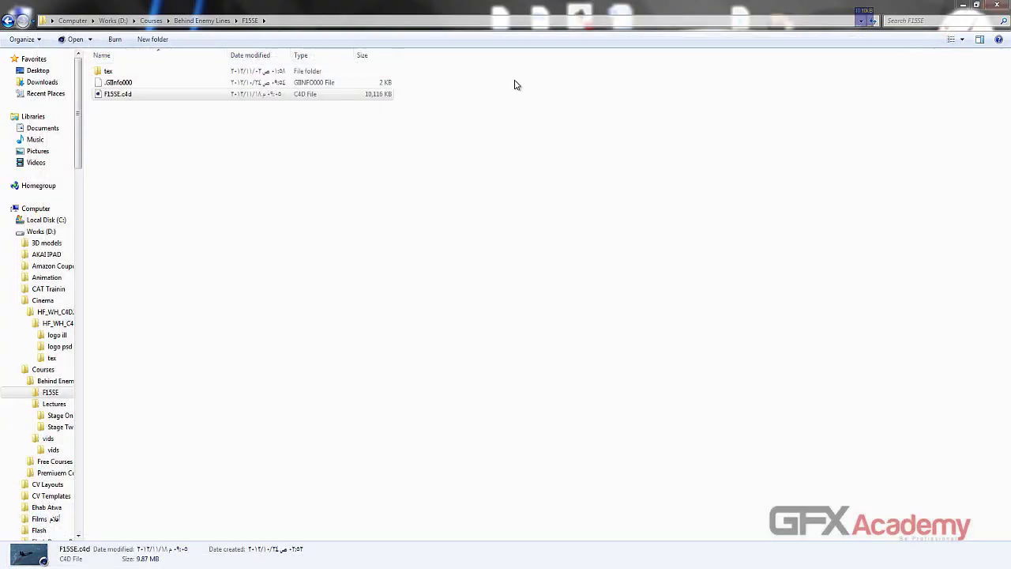
# - Create a new folder named Shot One inside the F15SE project folder
pyautogui.click(124, 95)
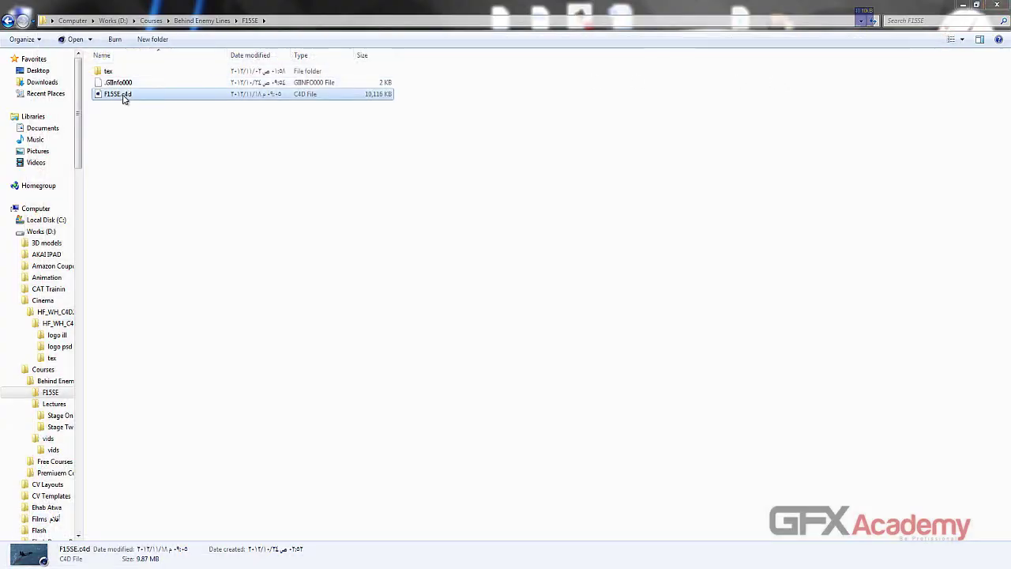
pyautogui.rightClick(148, 152)
pyautogui.moveTo(212, 306)
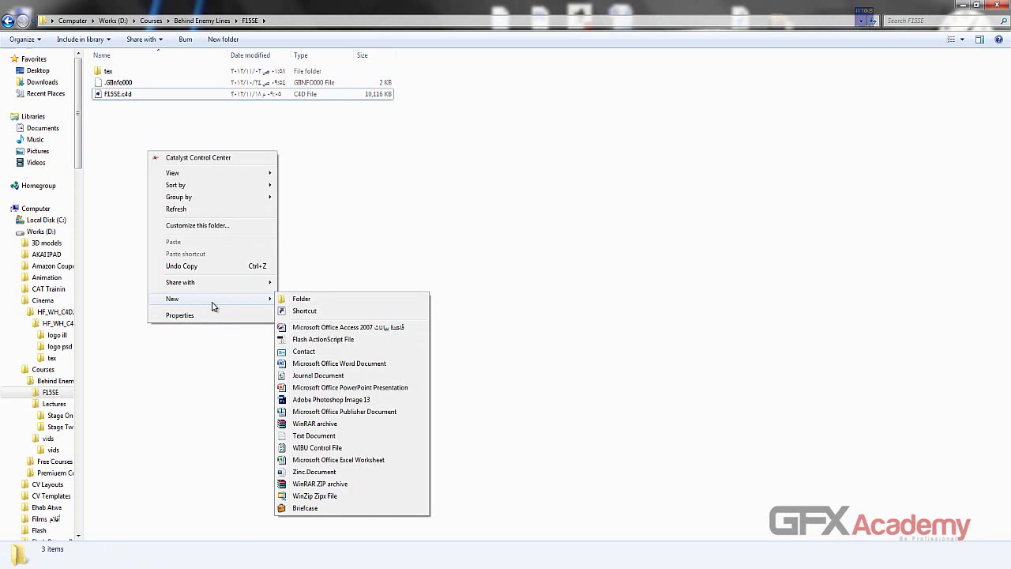
pyautogui.click(316, 300)
pyautogui.write('Sh')
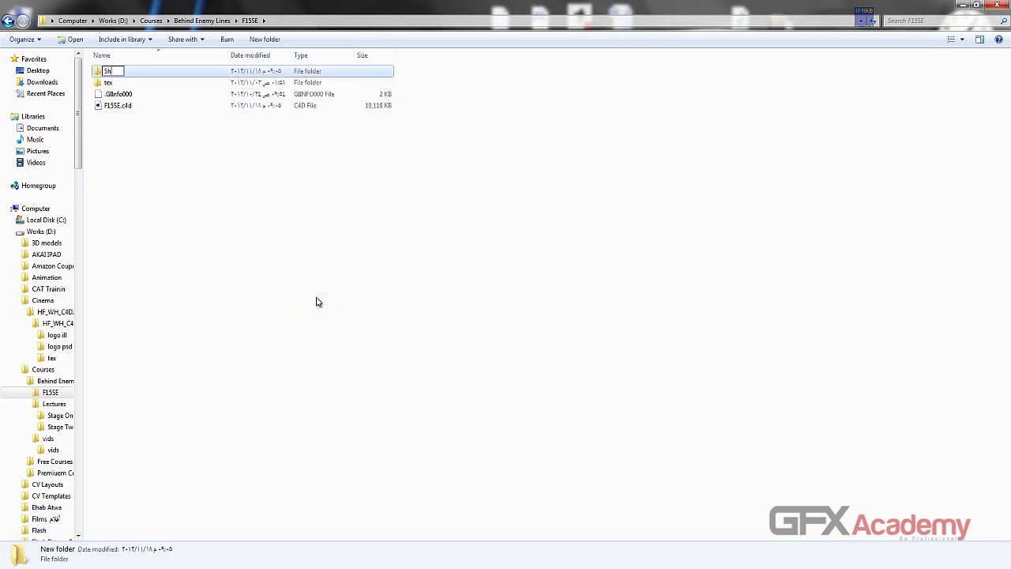
pyautogui.write('ot One')
pyautogui.press('Return')
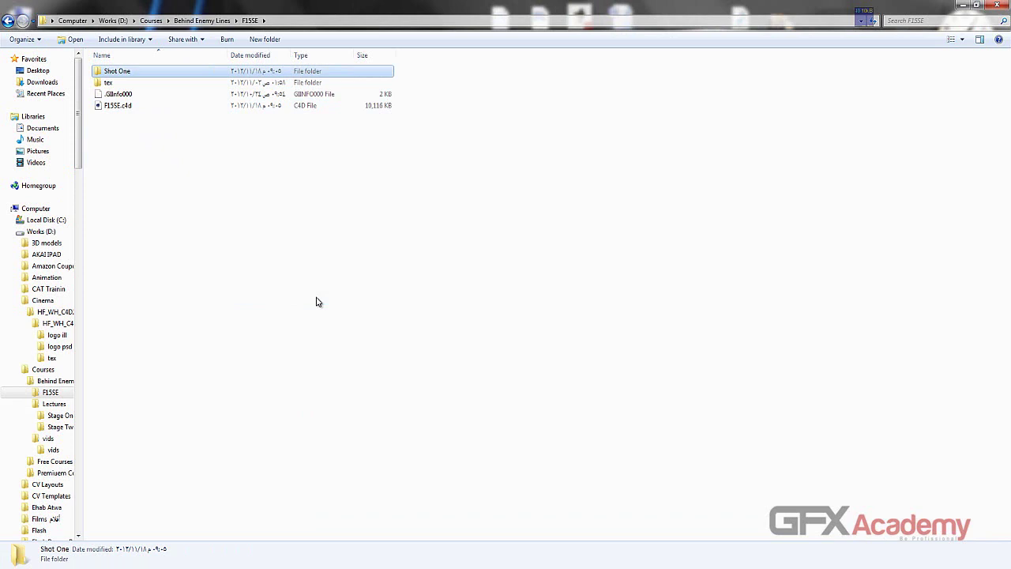
# - Make a copy of F15SE.c4d in the same folder
pyautogui.click(133, 109)
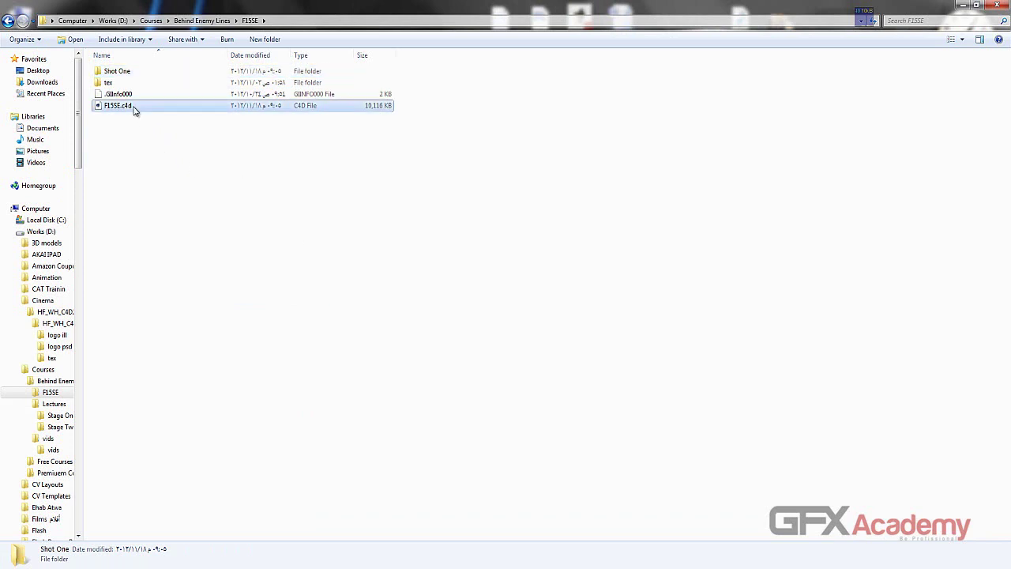
pyautogui.click(116, 142)
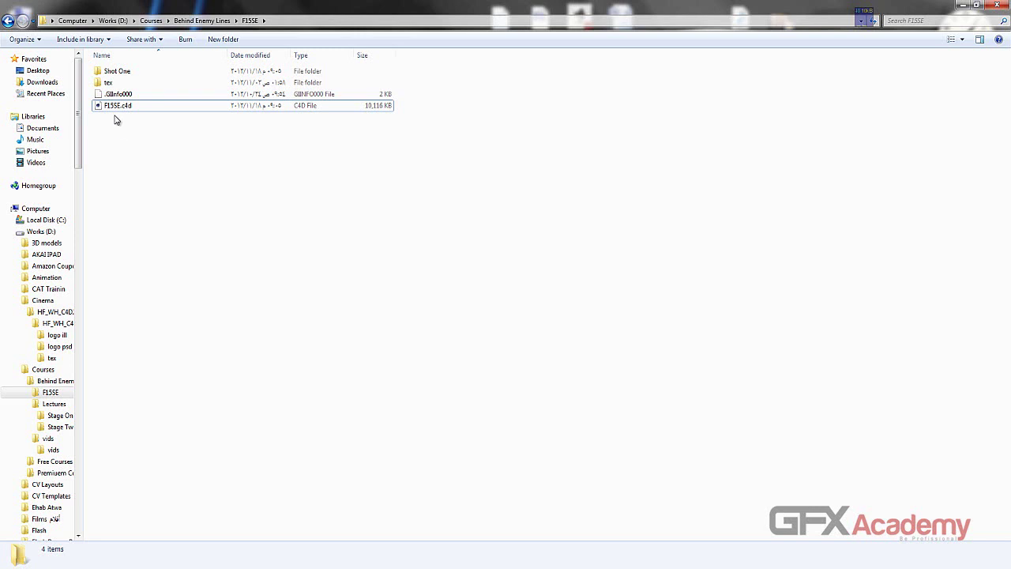
pyautogui.rightClick(118, 106)
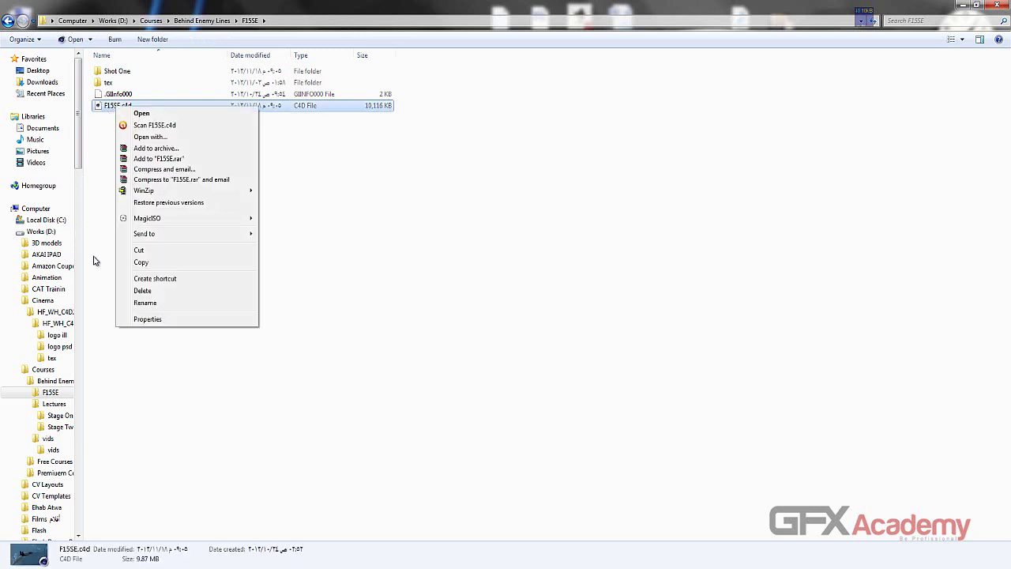
pyautogui.click(101, 132)
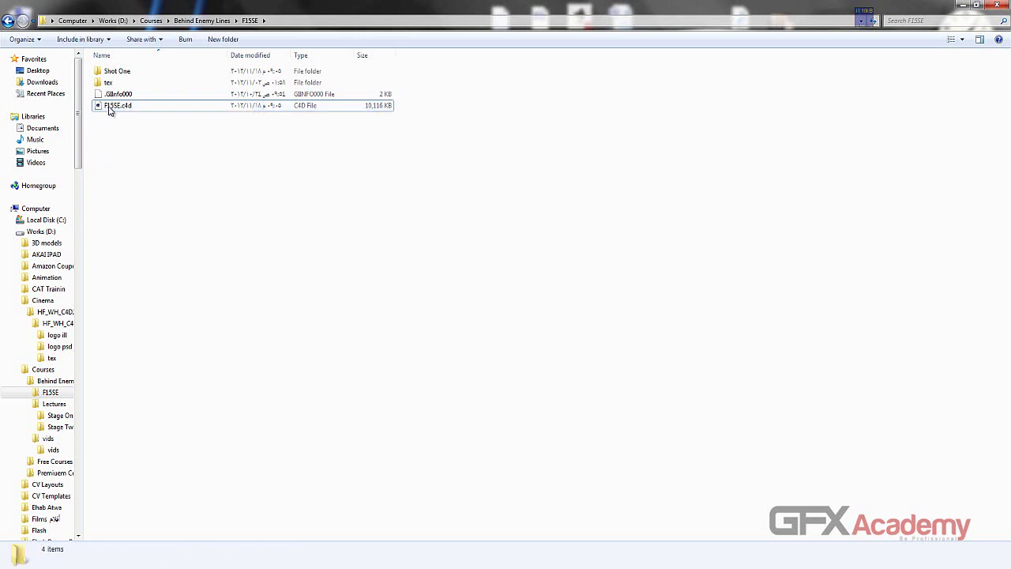
pyautogui.moveTo(109, 105); pyautogui.dragTo(110, 140)
pyautogui.moveTo(110, 140); pyautogui.dragTo(110, 141, button='right')
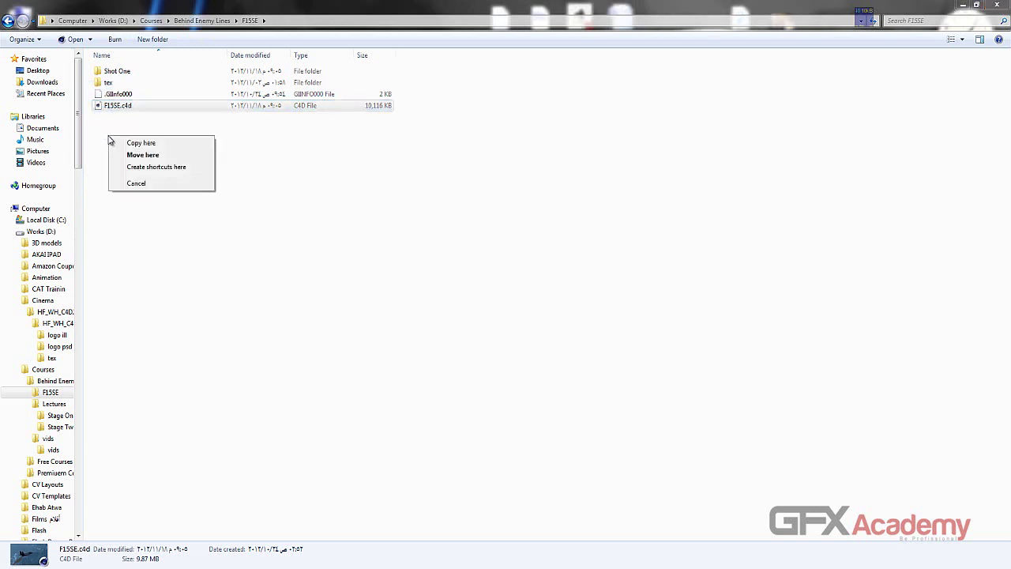
pyautogui.click(116, 142)
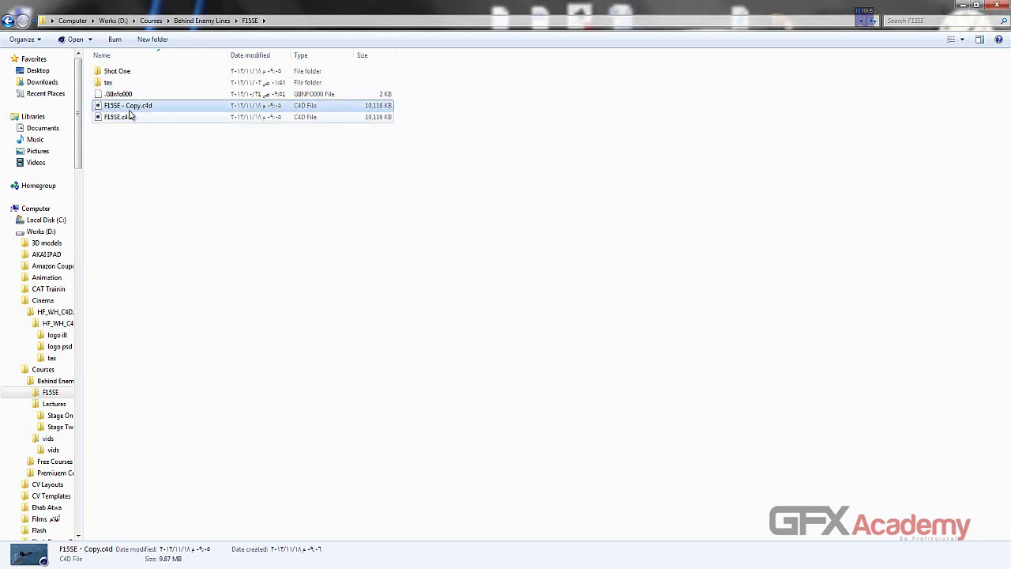
# - Rename the copied project file as Shot 01 - 1.c4d
pyautogui.press('F2')
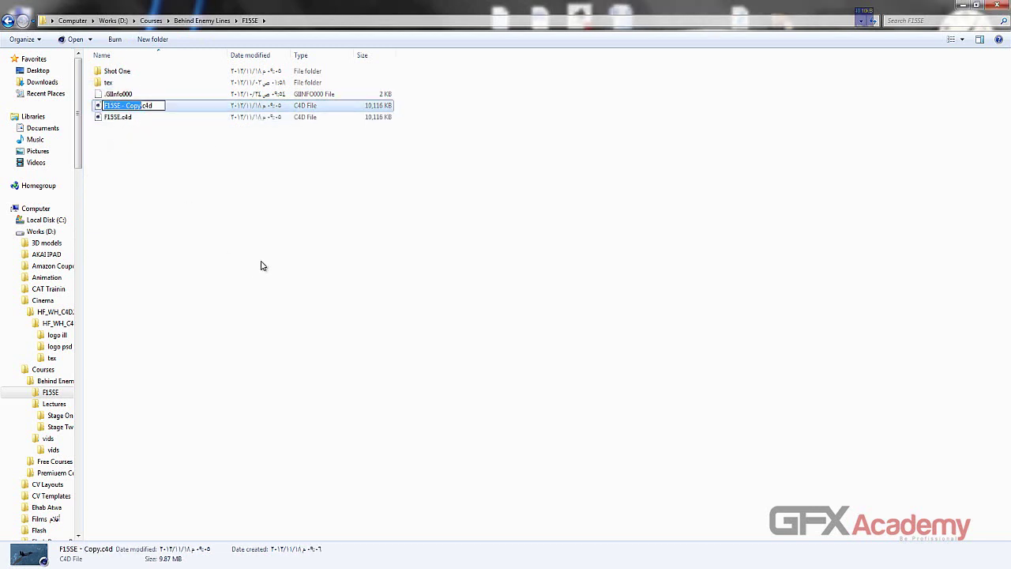
pyautogui.write('Sh')
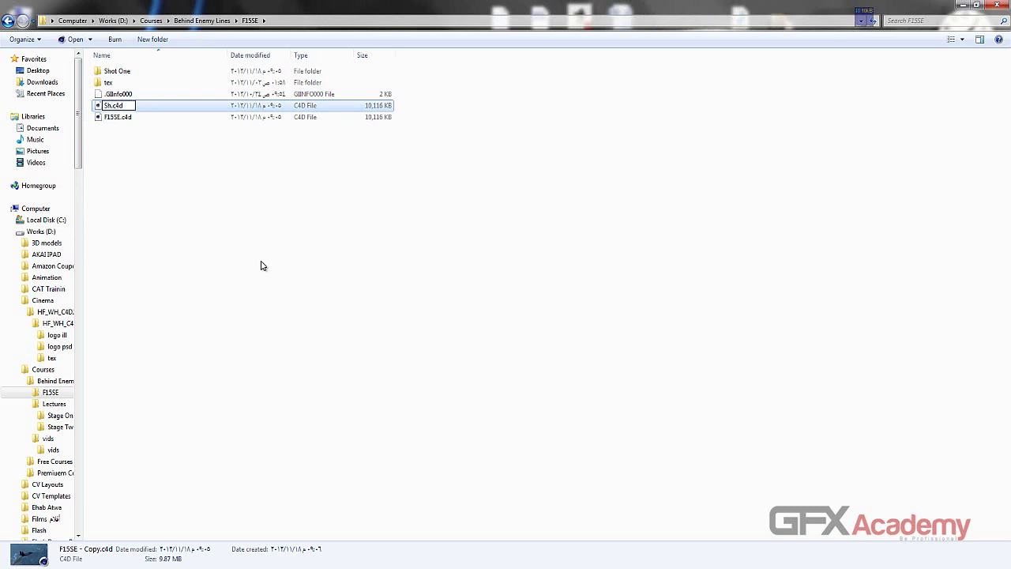
pyautogui.write('ot O')
pyautogui.write('1')
pyautogui.write(' - 1')
pyautogui.press('Return')
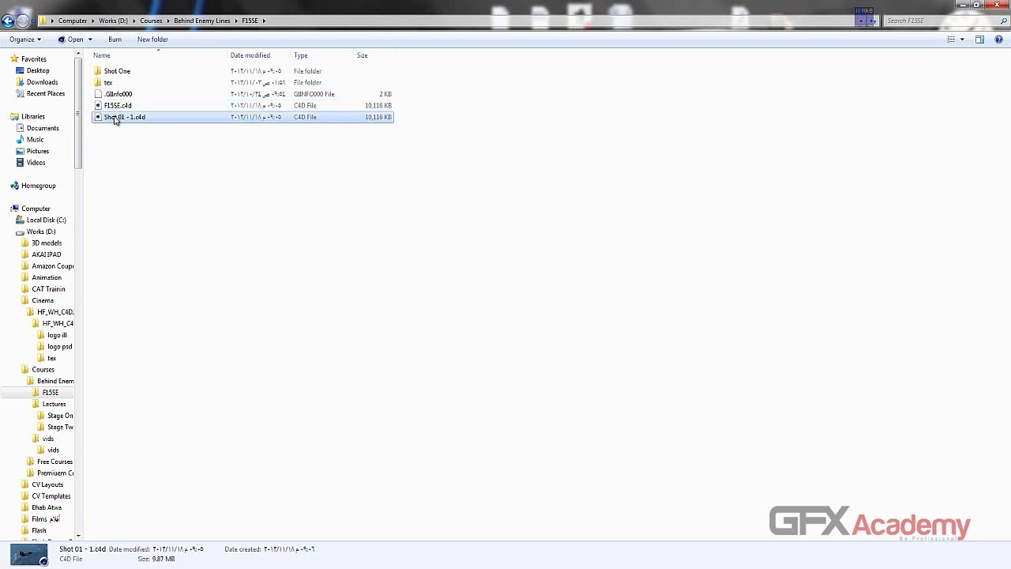
# - Duplicate Shot 01 - 1.c4d in the same folder and rename the copy as Shot 01 - 2.c4d
pyautogui.moveTo(114, 120); pyautogui.dragTo(116, 148, button='right')
pyautogui.click(142, 156)
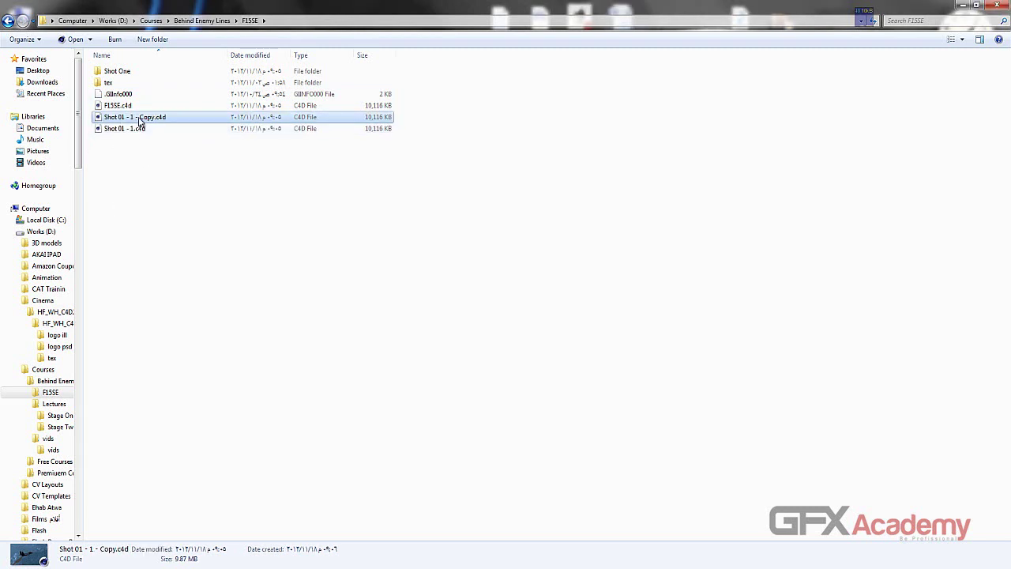
pyautogui.click(134, 118)
pyautogui.click(131, 117)
pyautogui.moveTo(131, 117); pyautogui.dragTo(156, 116)
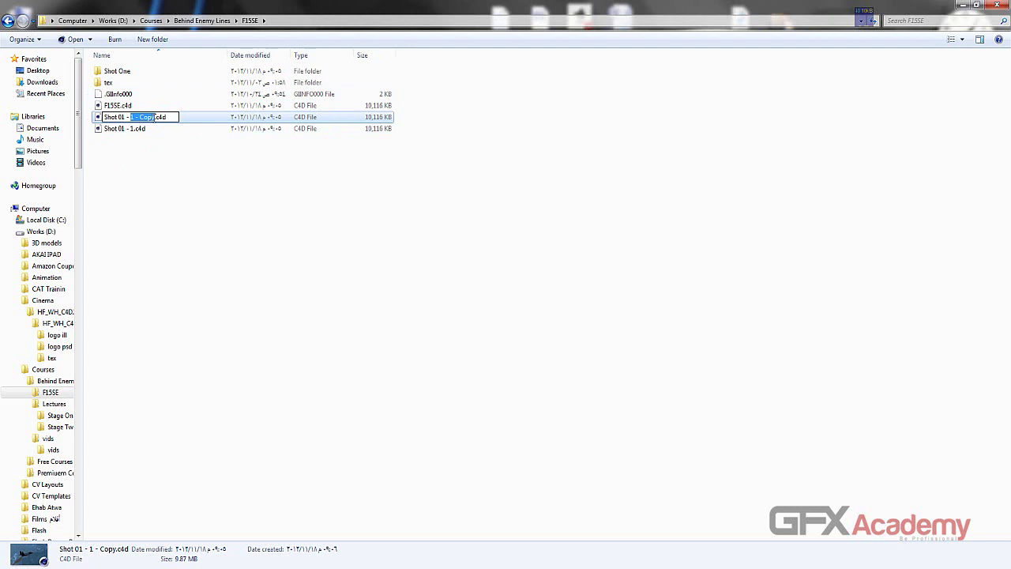
pyautogui.write('2')
pyautogui.press('Return')
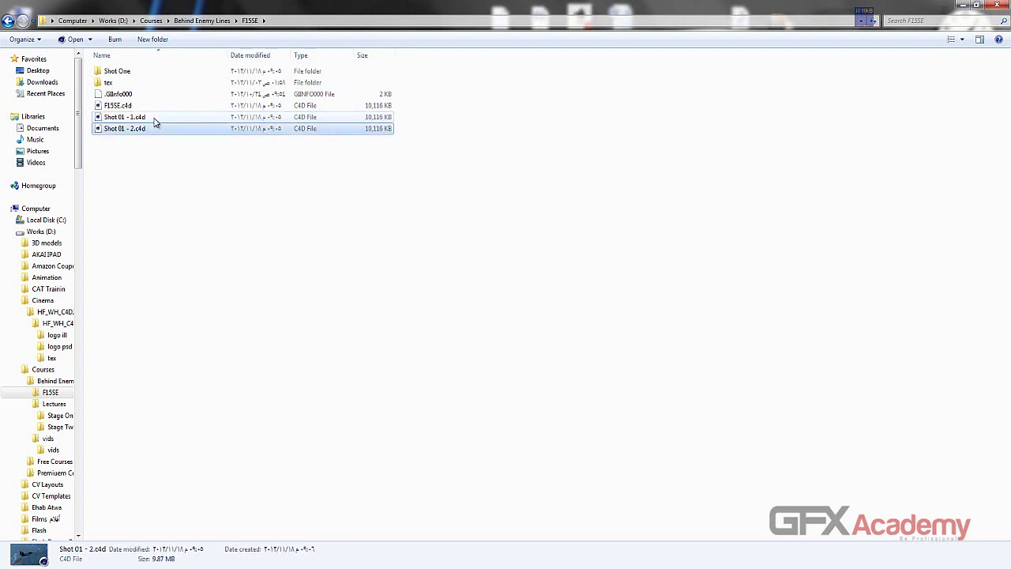
# - Open Shot 01 - 2.c4d in Cinema 4D and view the shot01 clip's opening frame of the second shot
pyautogui.doubleClick(100, 129)
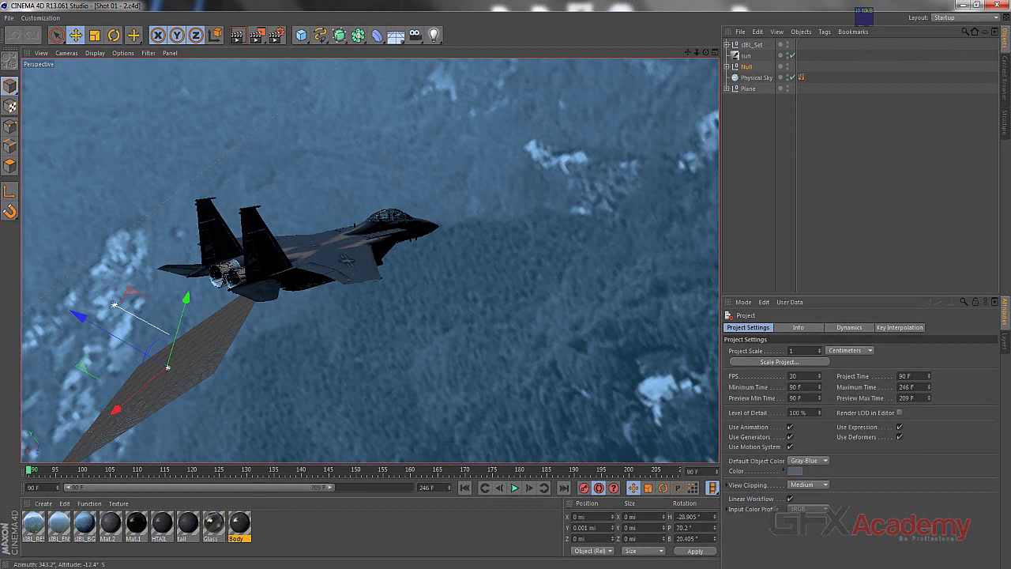
pyautogui.moveTo(373, 568)
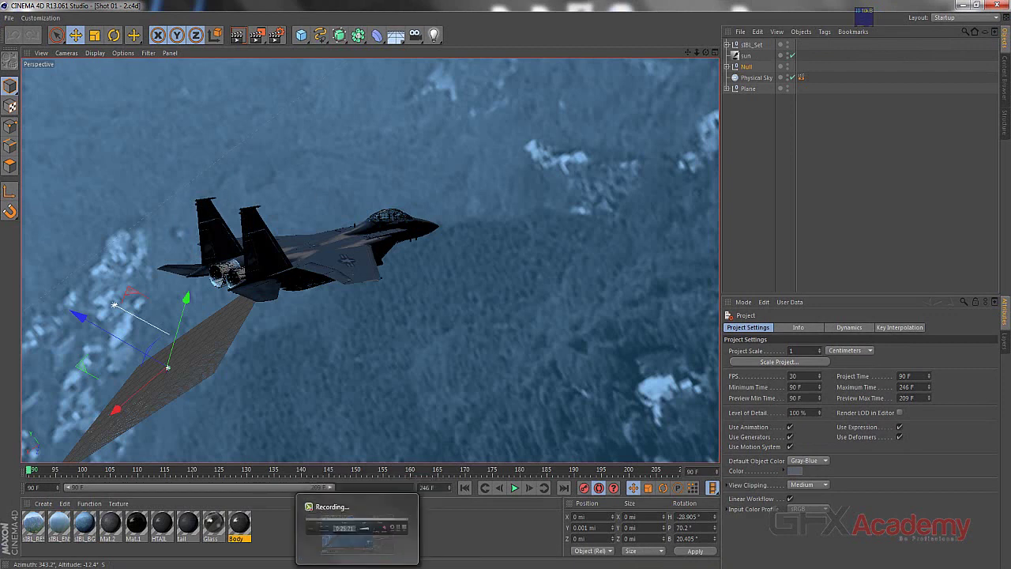
pyautogui.click(328, 567)
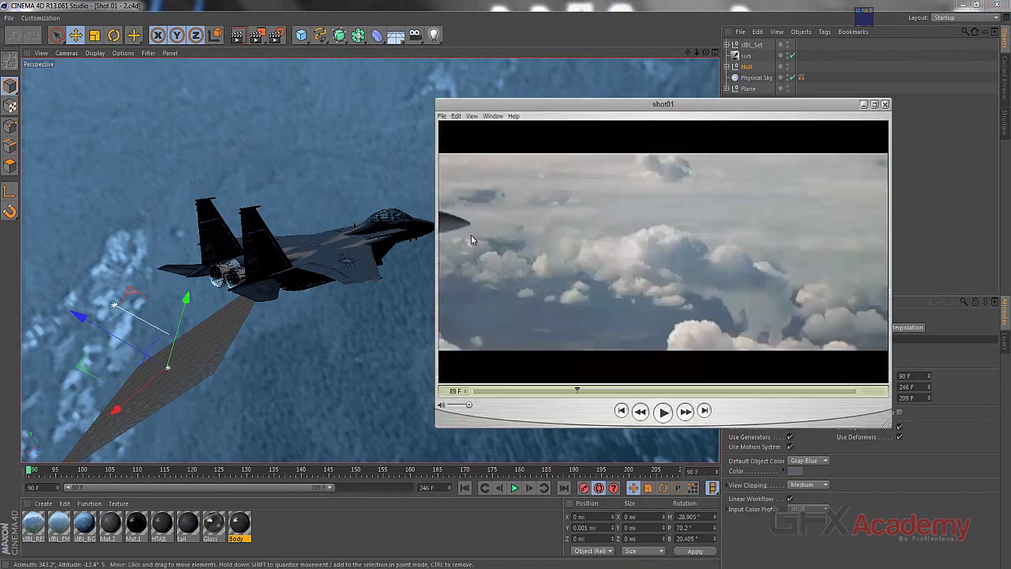
pyautogui.click(864, 105)
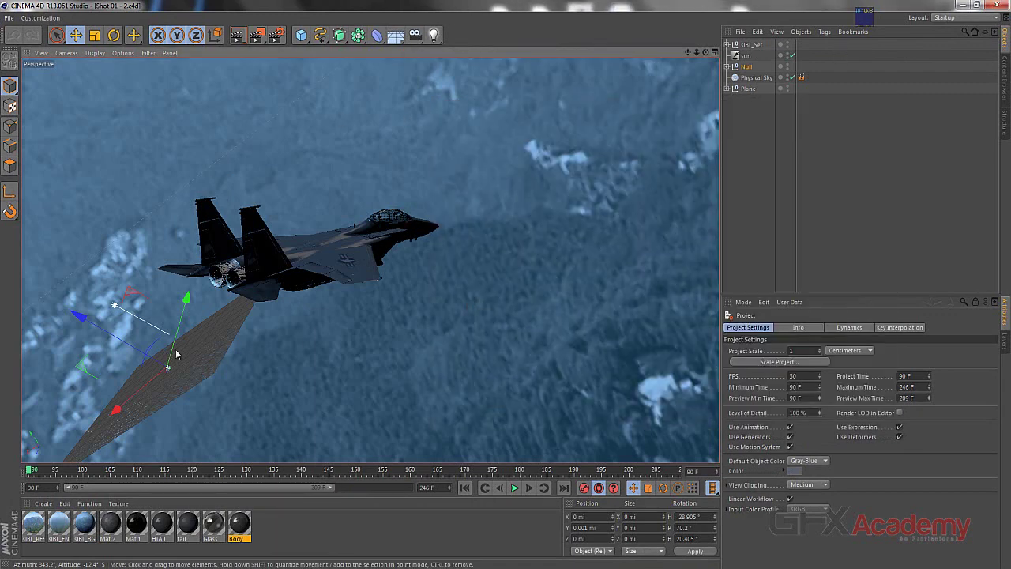